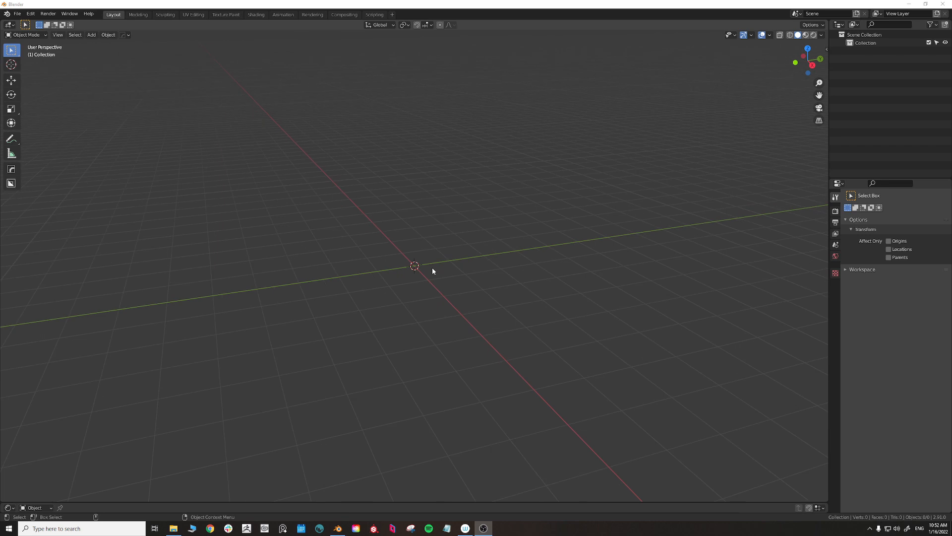
Step: Add a plane mesh at the world origin of the empty scene
{"action": "right_click", "coordinate": [401, 277]}
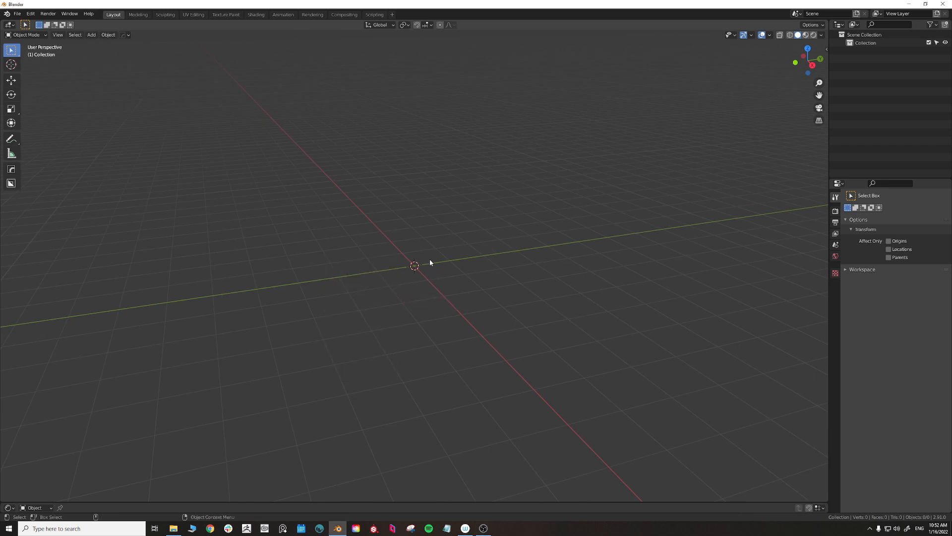
{"action": "middle_click_drag", "start_coordinate": [430, 259], "coordinate": [464, 273]}
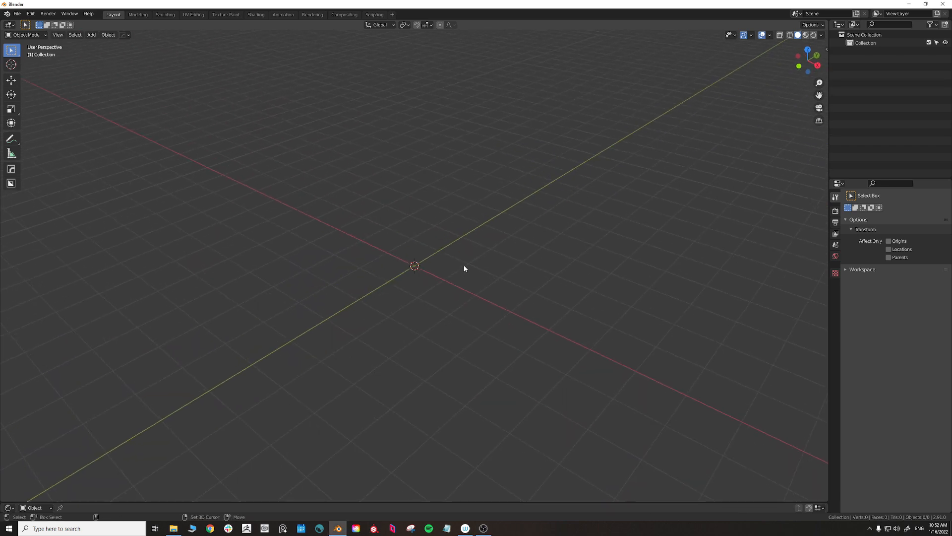
{"action": "key", "text": "shift+a"}
{"action": "mouse_move", "coordinate": [463, 265]}
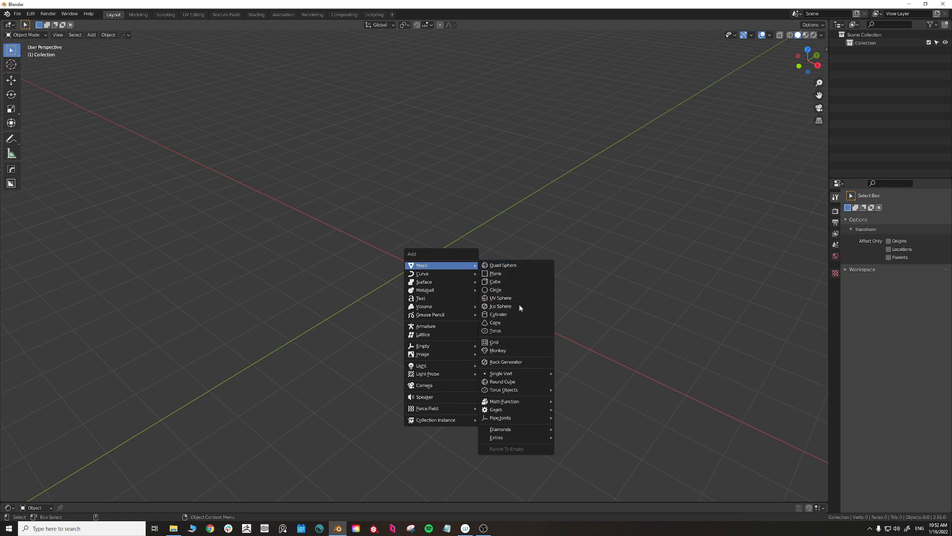
{"action": "left_click", "coordinate": [513, 274]}
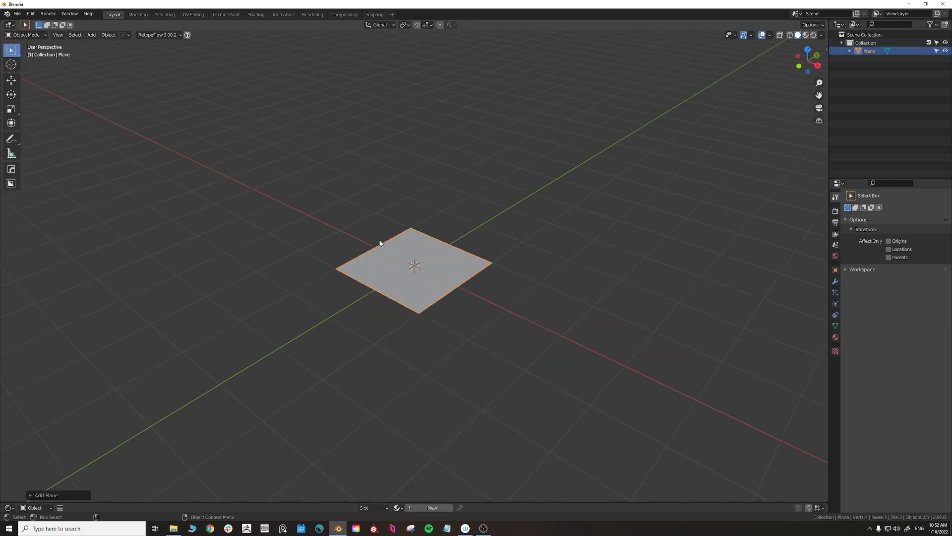
{"action": "middle_click_drag", "start_coordinate": [380, 243], "coordinate": [489, 335]}
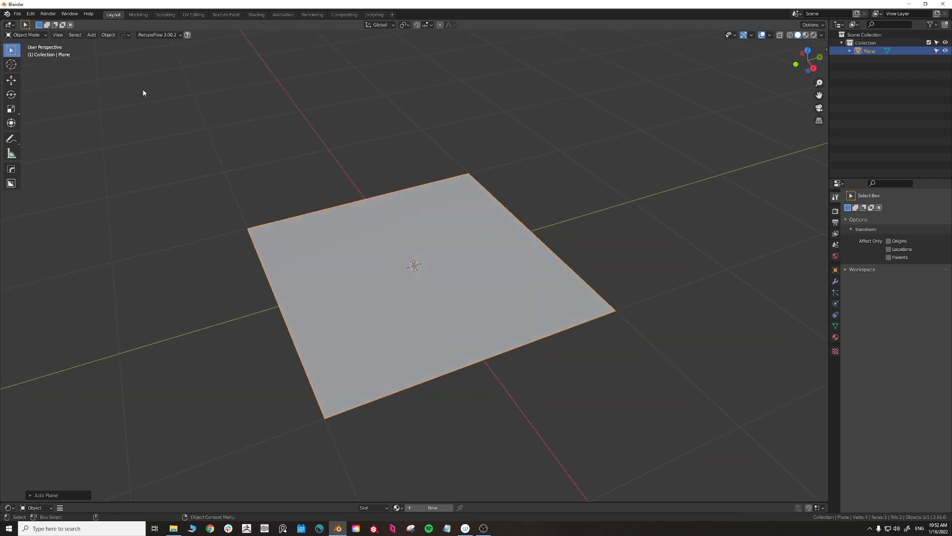
Step: Inspect the plane's single face in Edit Mode with face selection and nothing selected, and return to Object Mode
{"action": "left_click", "coordinate": [28, 37]}
{"action": "left_click", "coordinate": [31, 52]}
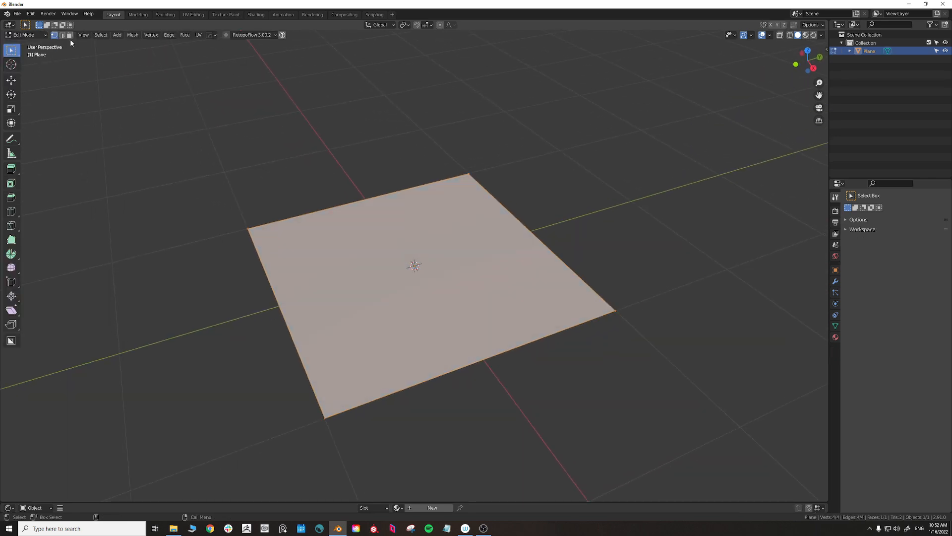
{"action": "left_click", "coordinate": [70, 35]}
{"action": "left_click", "coordinate": [488, 426]}
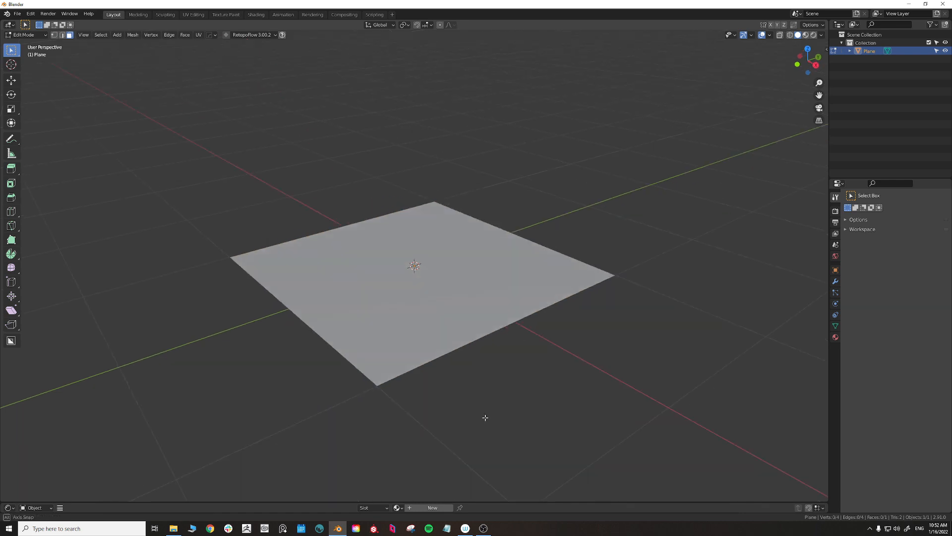
{"action": "middle_click_drag", "start_coordinate": [485, 417], "coordinate": [351, 328]}
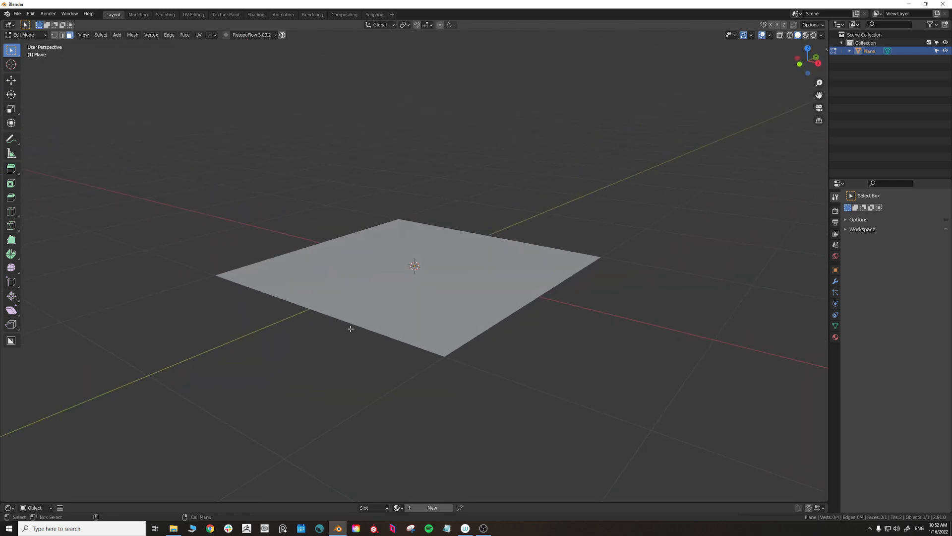
{"action": "left_click", "coordinate": [34, 34]}
{"action": "left_click", "coordinate": [23, 44]}
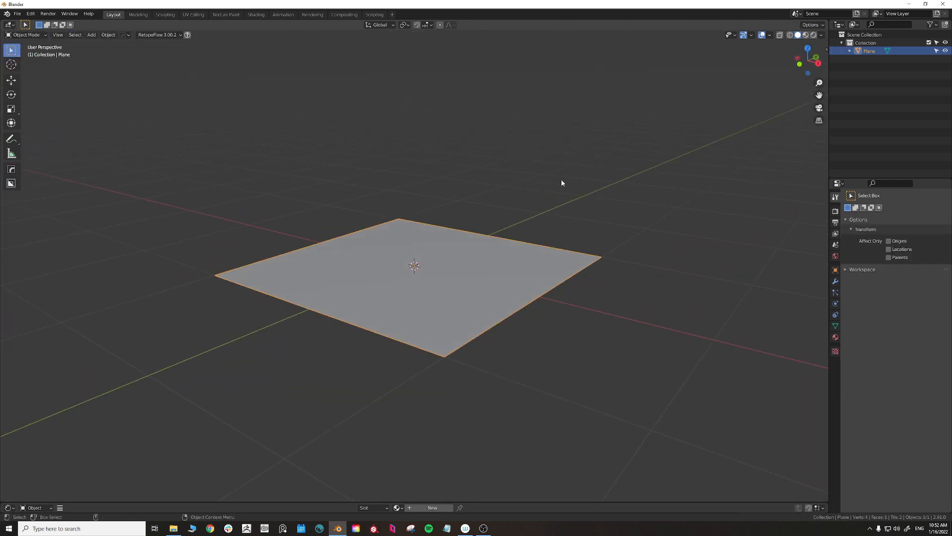
Step: Add a Solidify modifier to the plane and set its thickness to 0.25 m
{"action": "left_click", "coordinate": [835, 281]}
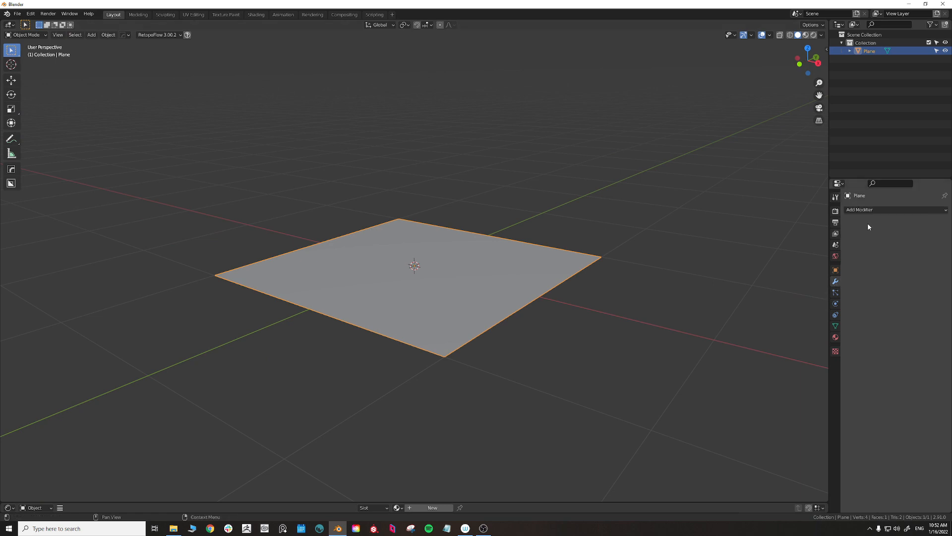
{"action": "left_click", "coordinate": [875, 209]}
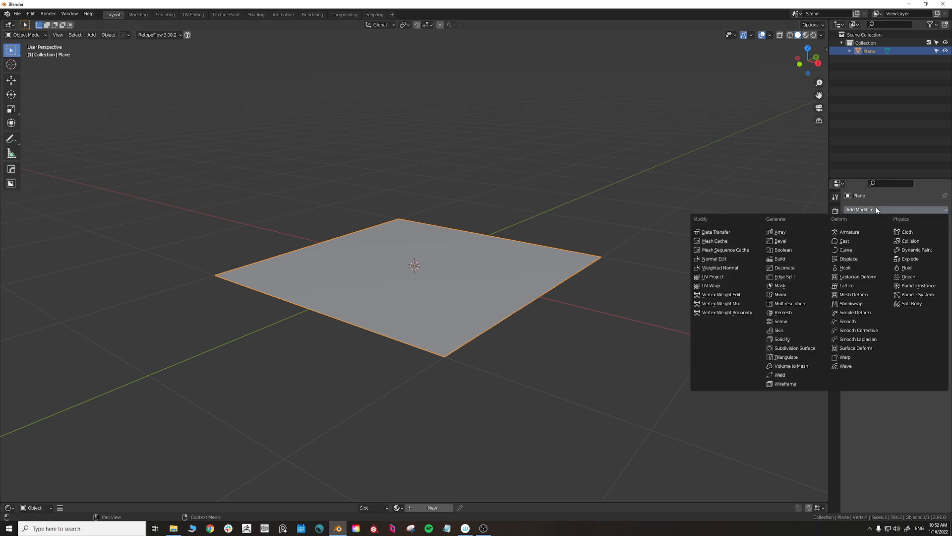
{"action": "left_click", "coordinate": [794, 339]}
{"action": "middle_click_drag", "start_coordinate": [686, 367], "coordinate": [683, 364]}
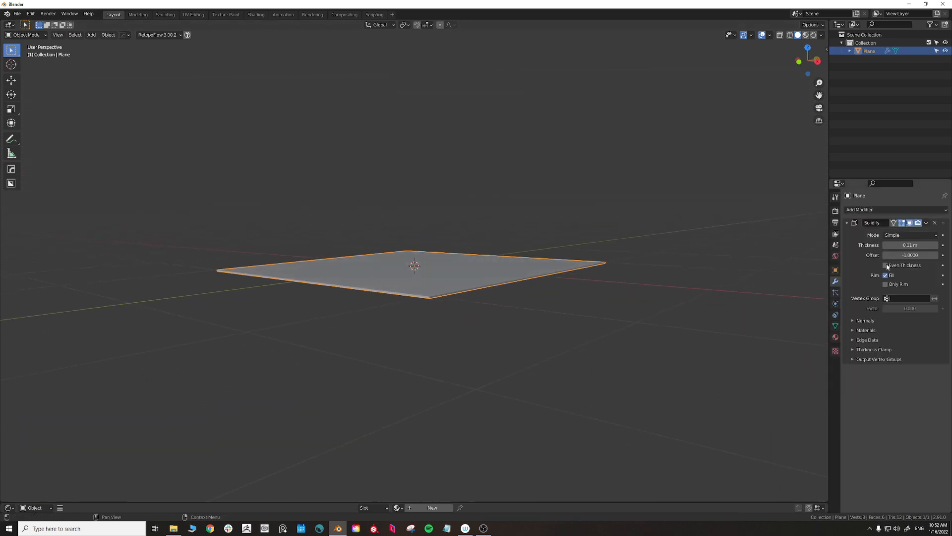
{"action": "left_click_drag", "start_coordinate": [907, 245], "coordinate": [883, 255]}
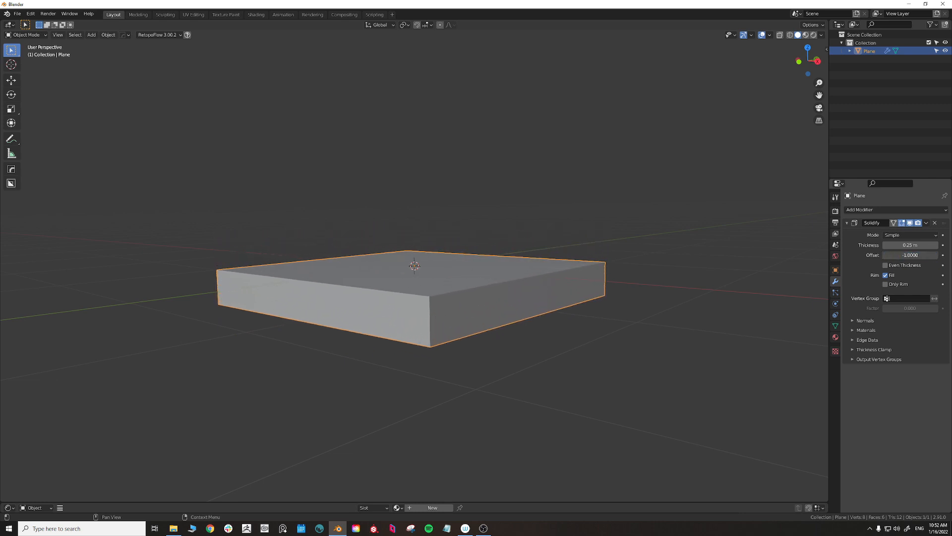
Step: Try a Solidify offset of 1.0, set it back to -1.0 and increase the thickness to 0.52 m
{"action": "left_click_drag", "start_coordinate": [882, 255], "coordinate": [948, 255]}
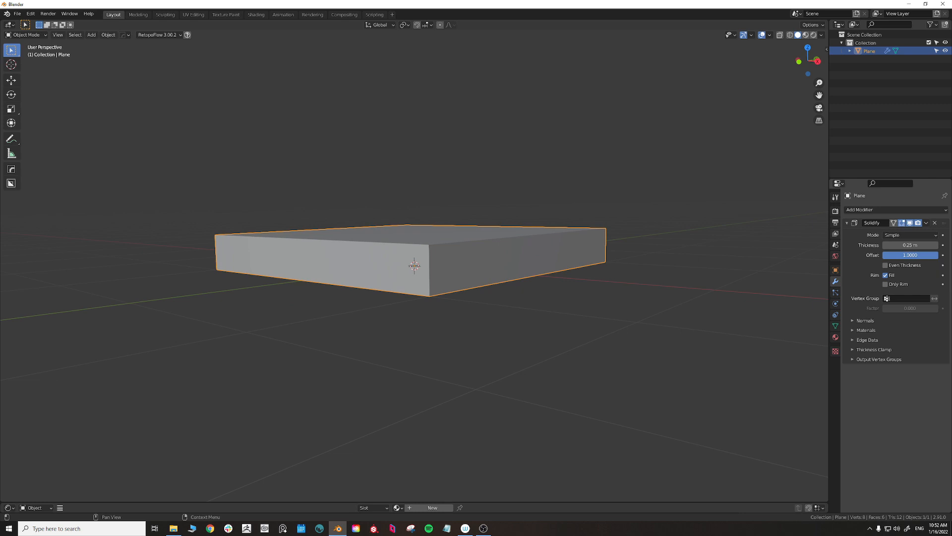
{"action": "mouse_move", "coordinate": [938, 255]}
{"action": "left_mouse_down"}
{"action": "mouse_move", "coordinate": [883, 255]}
{"action": "mouse_move", "coordinate": [943, 245]}
{"action": "mouse_move", "coordinate": [905, 245]}
{"action": "mouse_move", "coordinate": [932, 245]}
{"action": "left_mouse_up"}
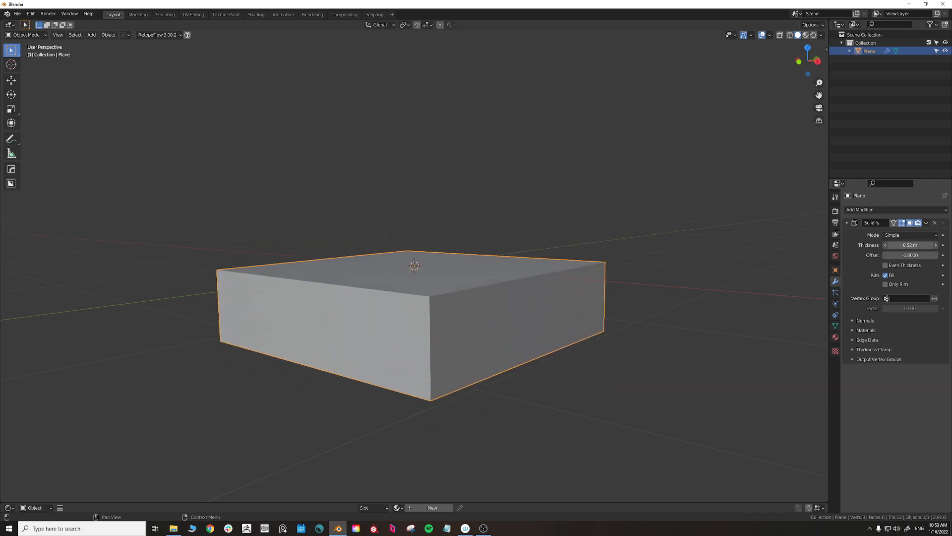
Step: Enter Edit Mode and move the plane's -X, -Y corner vertex inward and upward
{"action": "middle_click_drag", "start_coordinate": [692, 206], "coordinate": [694, 265]}
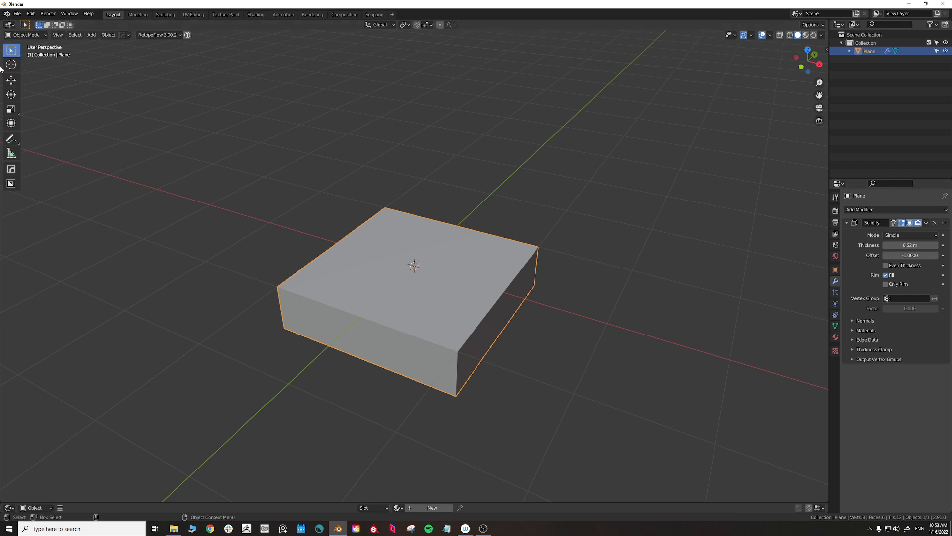
{"action": "left_click", "coordinate": [25, 35]}
{"action": "left_click", "coordinate": [26, 53]}
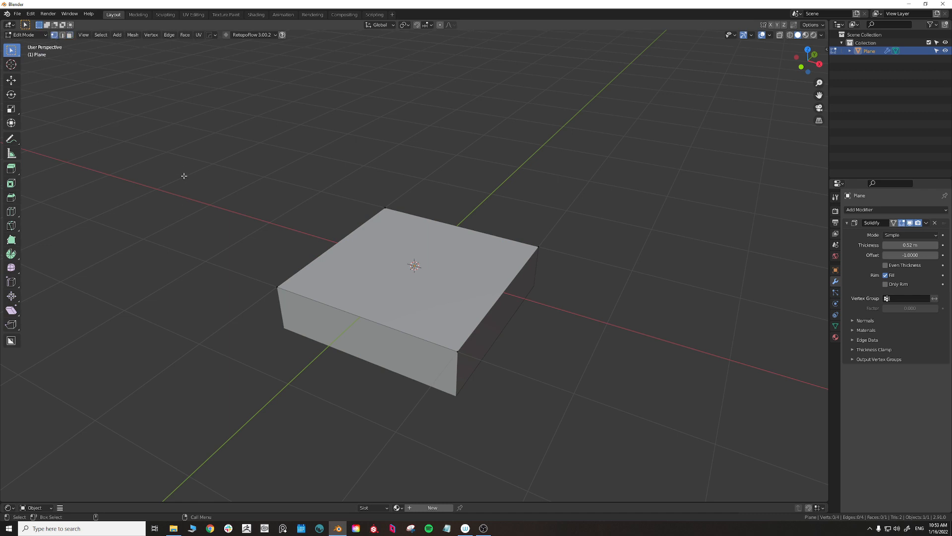
{"action": "left_click_drag", "start_coordinate": [174, 208], "coordinate": [296, 309]}
{"action": "key", "text": "g"}
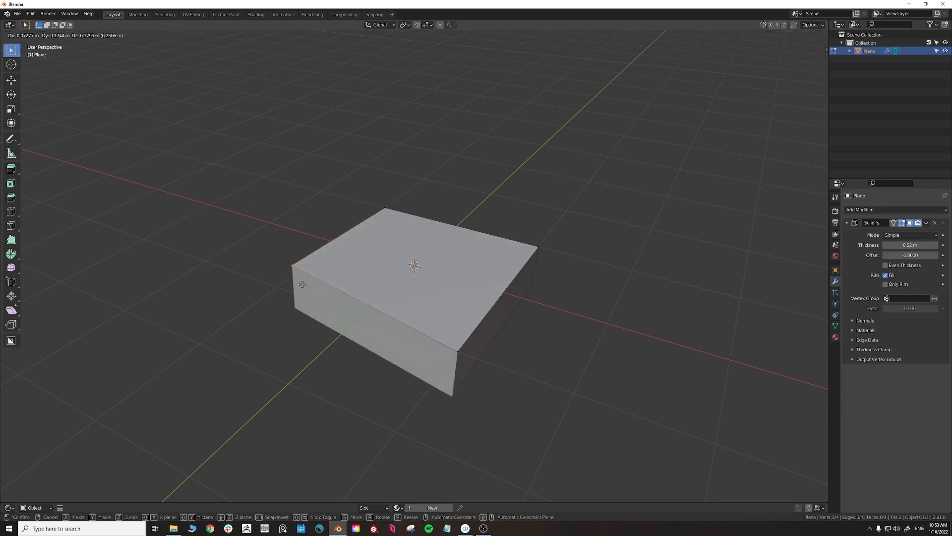
{"action": "left_click", "coordinate": [317, 214]}
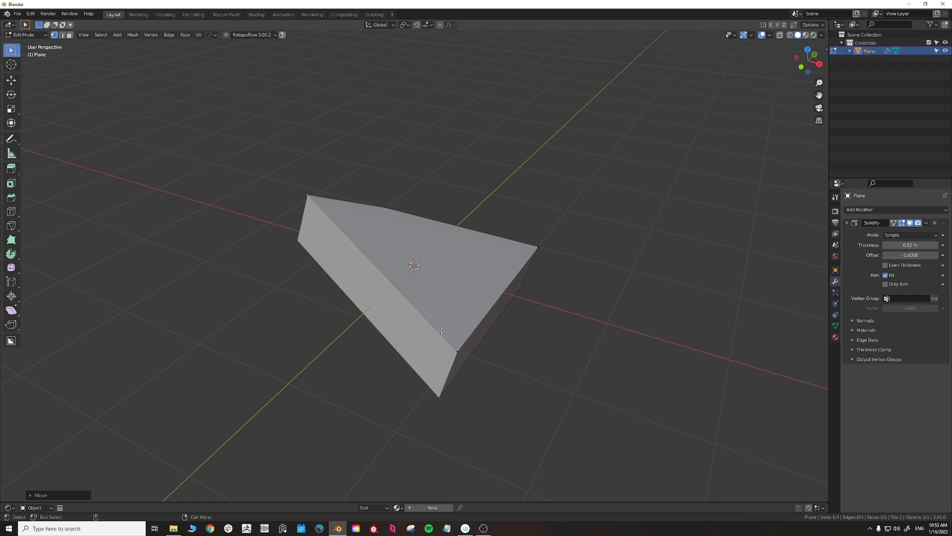
Step: Move the two corner vertices on the plane's +X side to make its outline irregular, and return to Object Mode
{"action": "left_click", "coordinate": [457, 350]}
{"action": "key", "text": "g"}
{"action": "left_click", "coordinate": [555, 407]}
{"action": "middle_click_drag", "start_coordinate": [631, 301], "coordinate": [570, 313]}
{"action": "key", "text": "g"}
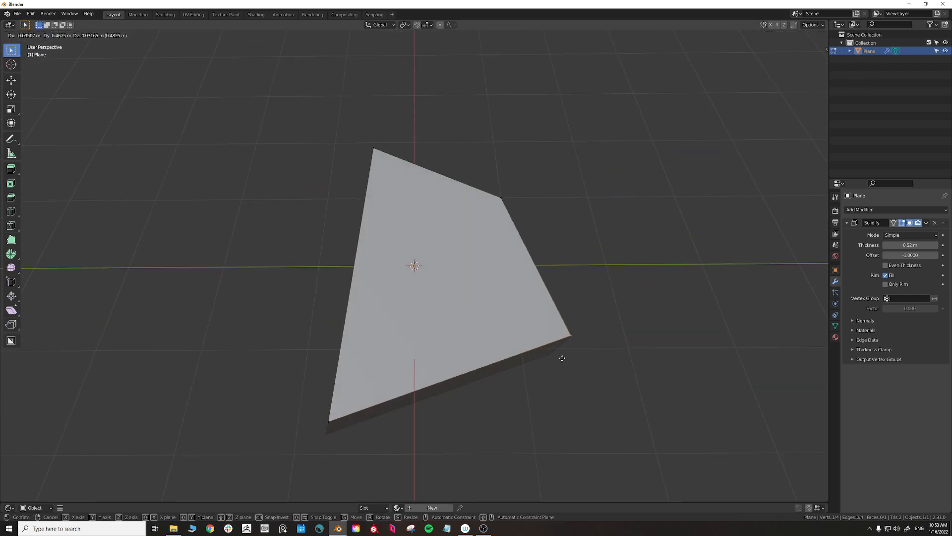
{"action": "left_click", "coordinate": [559, 341]}
{"action": "middle_click_drag", "start_coordinate": [577, 272], "coordinate": [609, 253]}
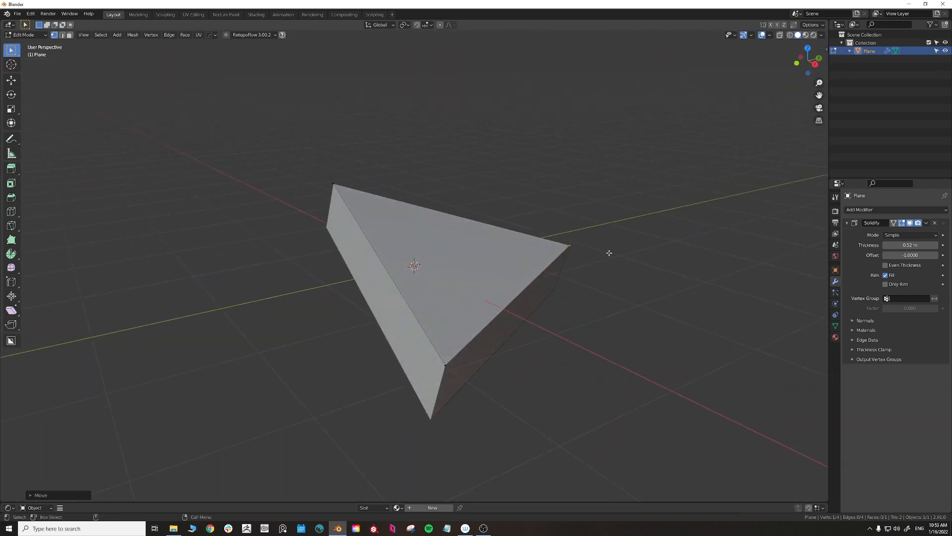
{"action": "left_click", "coordinate": [26, 35]}
{"action": "left_click", "coordinate": [25, 44]}
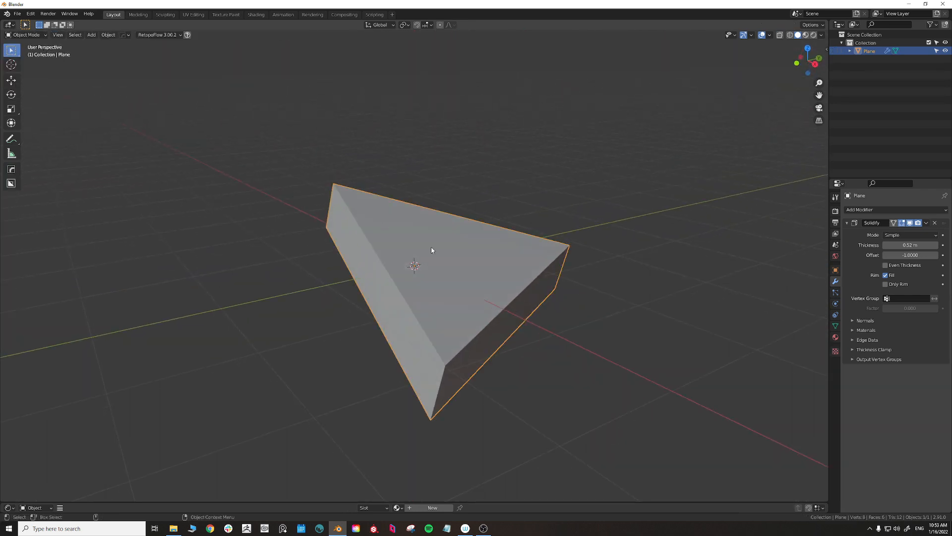
Step: Delete the reshaped plane with its Solidify modifier from the scene
{"action": "middle_click_drag", "start_coordinate": [603, 311], "coordinate": [583, 303]}
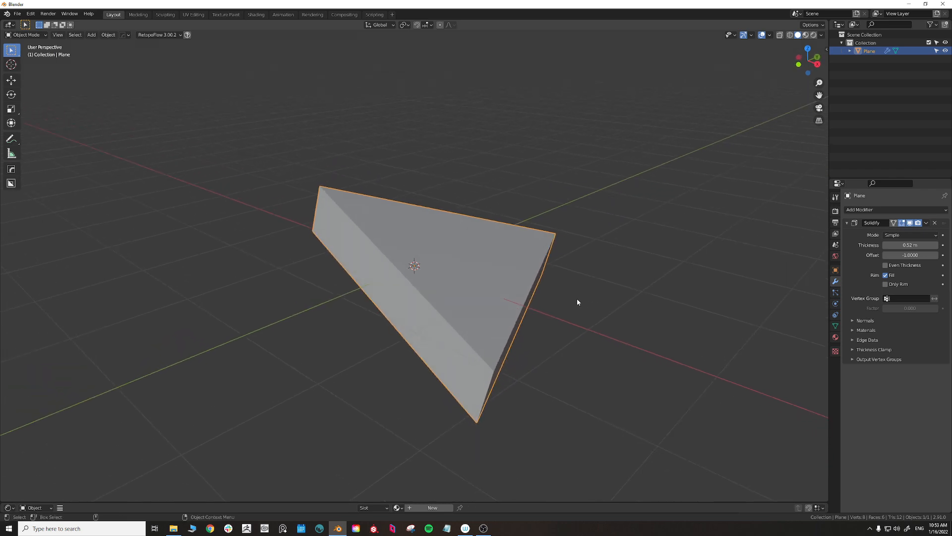
{"action": "left_click", "coordinate": [576, 299]}
{"action": "left_click", "coordinate": [489, 295]}
{"action": "key", "text": "Delete"}
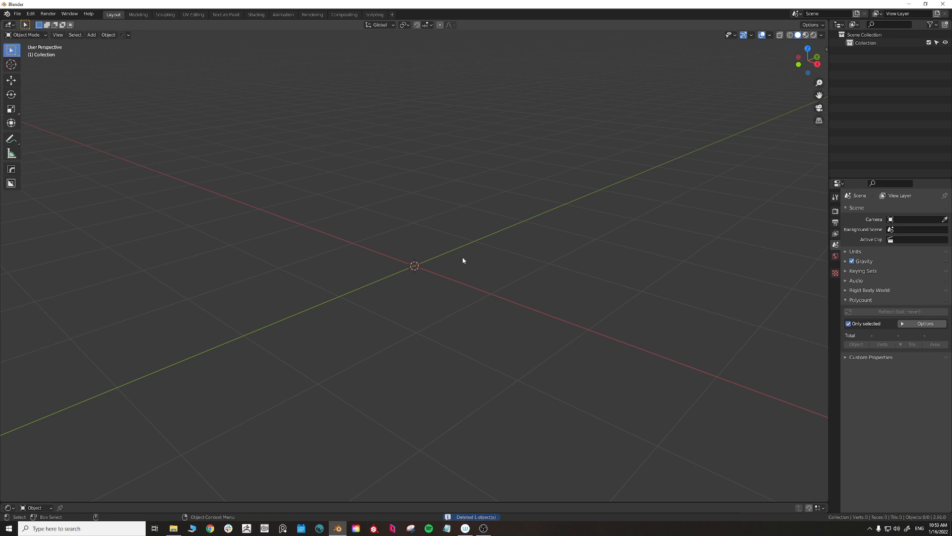
Step: Add a Monkey mesh at the world origin
{"action": "key", "text": "shift+a"}
{"action": "mouse_move", "coordinate": [458, 251]}
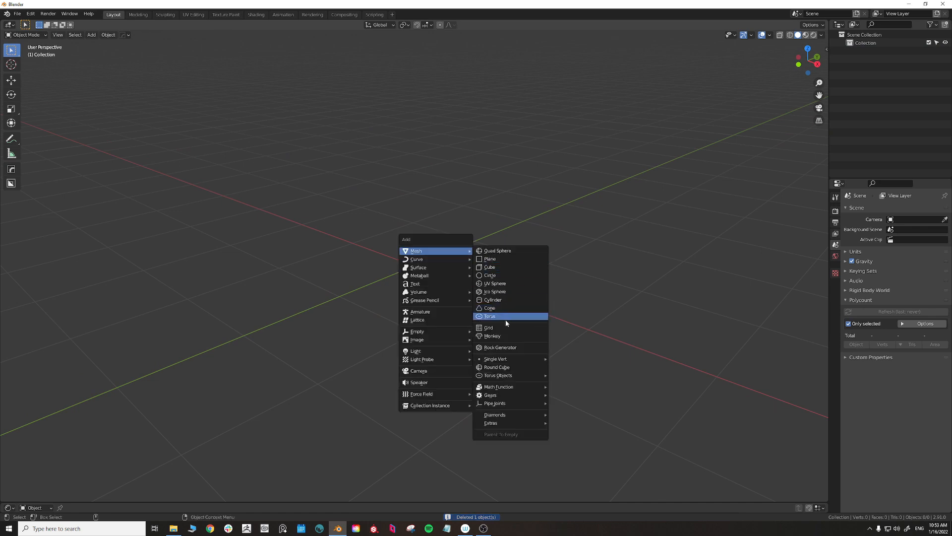
{"action": "left_click", "coordinate": [492, 336]}
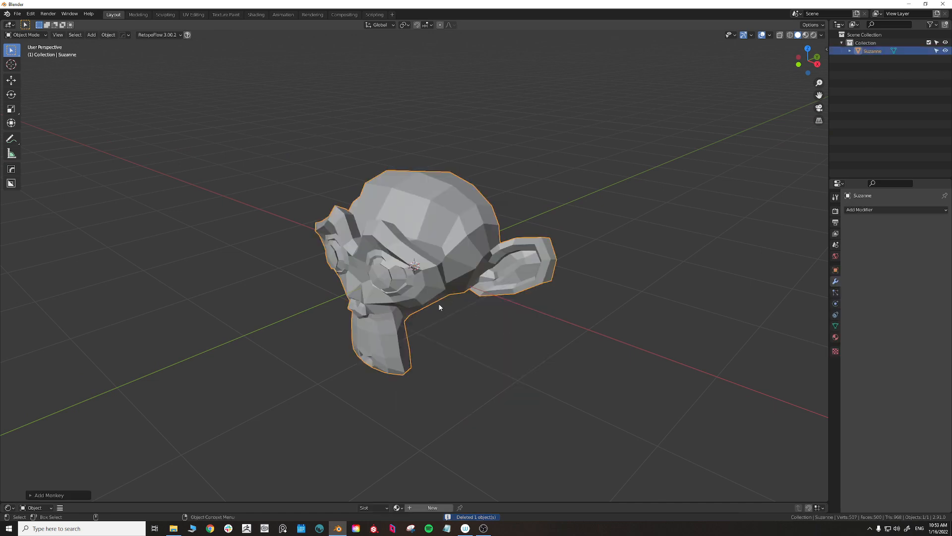
{"action": "middle_click_drag", "start_coordinate": [451, 311], "coordinate": [513, 288]}
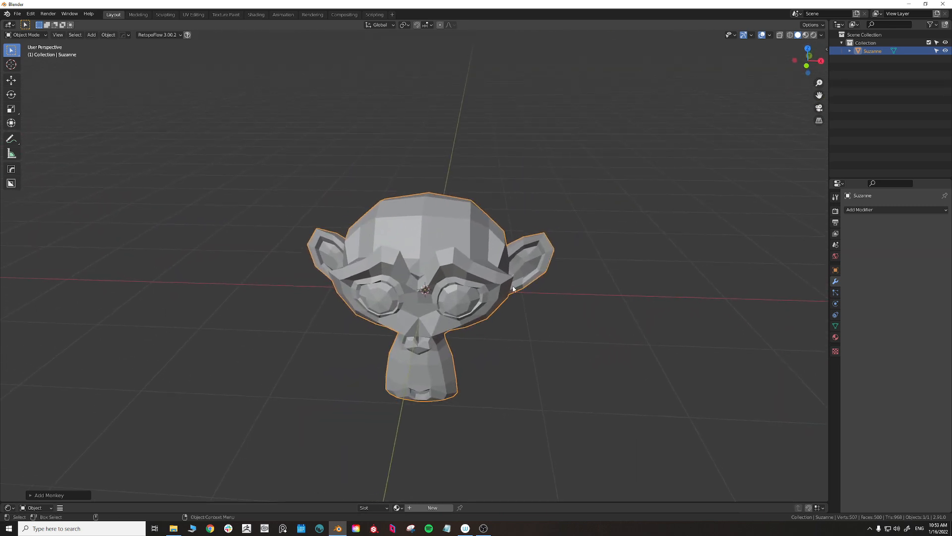
Step: Switch the monkey head to Edit Mode with face selection and clear the selection
{"action": "left_click", "coordinate": [27, 35]}
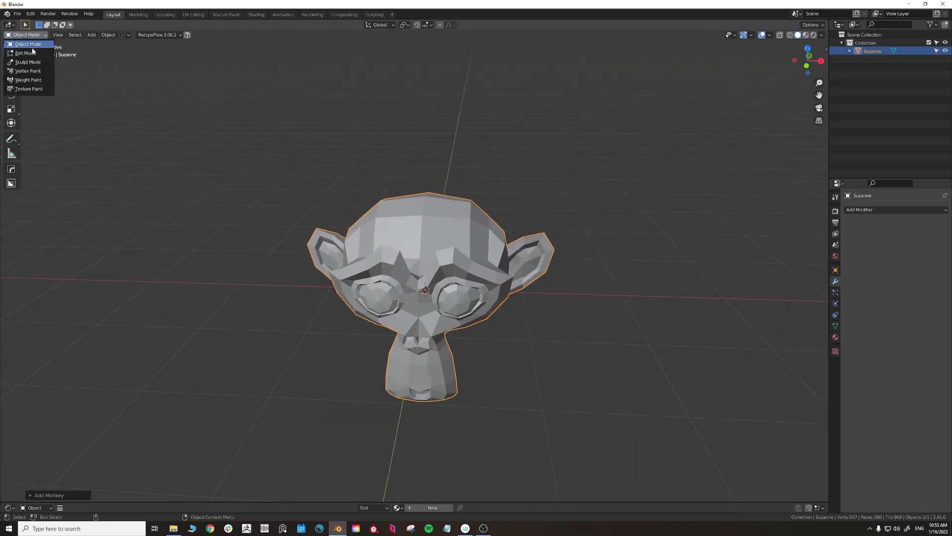
{"action": "left_click", "coordinate": [33, 51]}
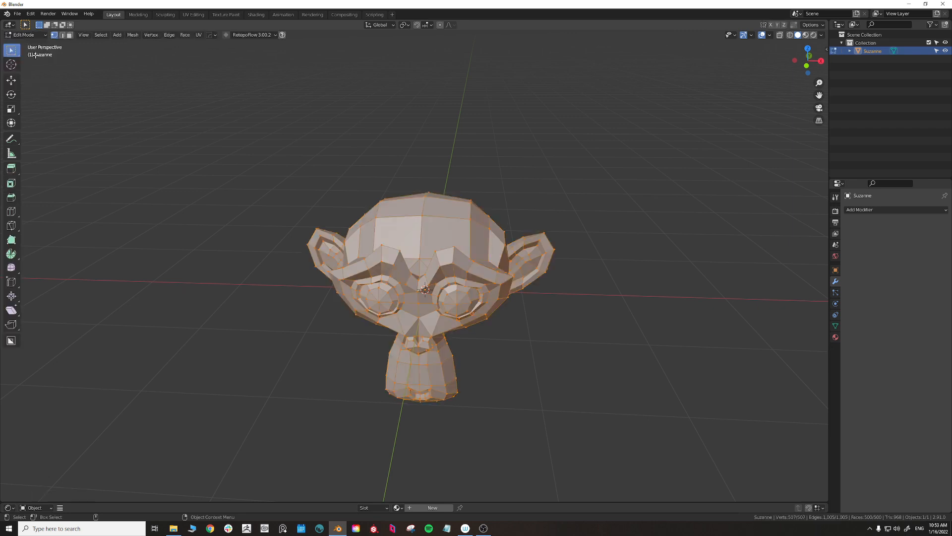
{"action": "left_click", "coordinate": [69, 34]}
{"action": "left_click", "coordinate": [525, 140]}
{"action": "middle_click_drag", "start_coordinate": [525, 140], "coordinate": [501, 199]}
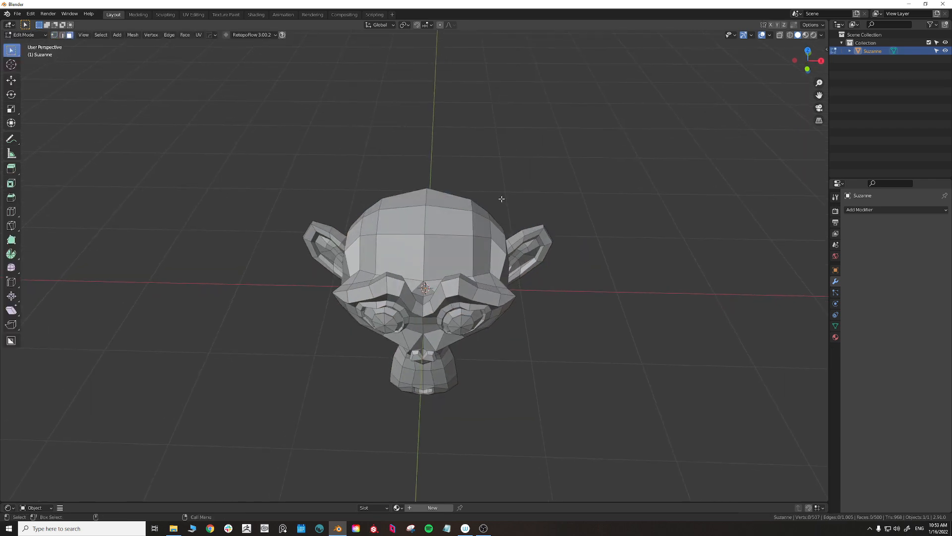
{"action": "scroll", "coordinate": [501, 199], "scroll_direction": "up", "scroll_amount": 2}
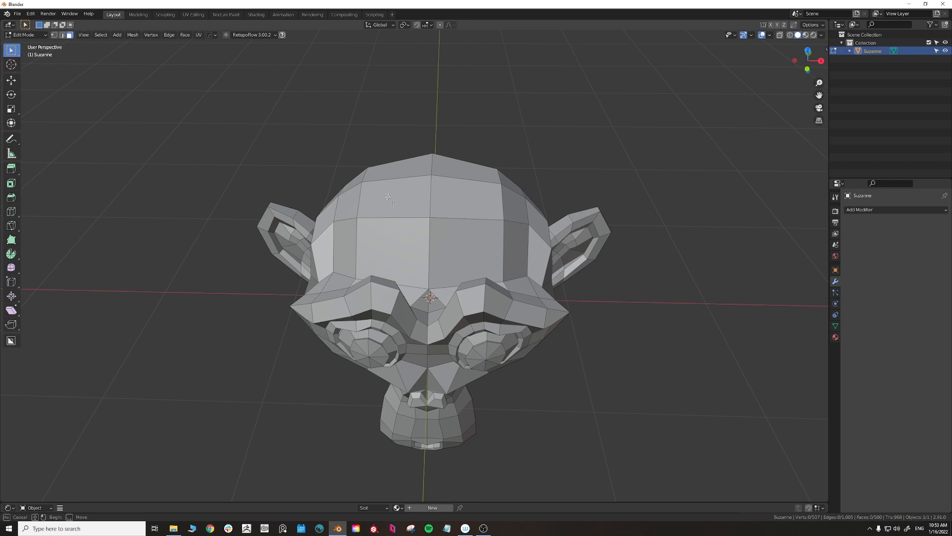
Step: Select the forehead faces across both sides and the adjoining faces above the ear on the head's -X side
{"action": "left_click_drag", "start_coordinate": [386, 194], "coordinate": [515, 263]}
{"action": "left_click_drag", "start_coordinate": [337, 205], "coordinate": [352, 225]}
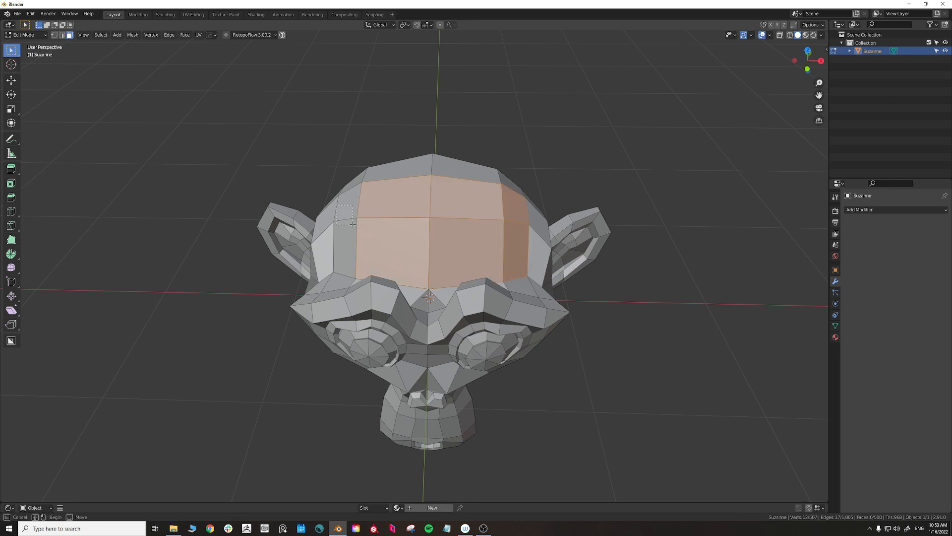
{"action": "left_click_drag", "start_coordinate": [534, 258], "coordinate": [533, 258]}
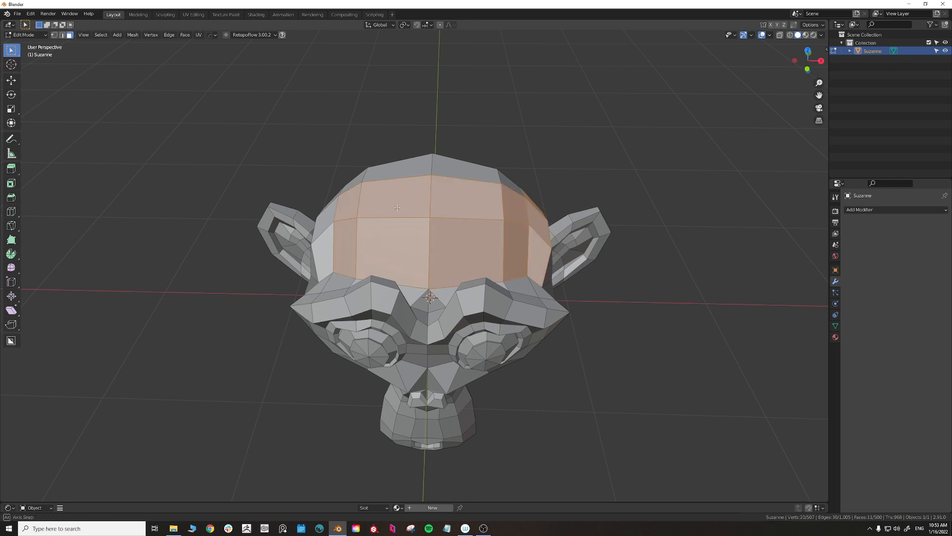
{"action": "middle_click_drag", "start_coordinate": [533, 213], "coordinate": [386, 223]}
{"action": "left_click_drag", "start_coordinate": [386, 223], "coordinate": [315, 271], "text": "shift"}
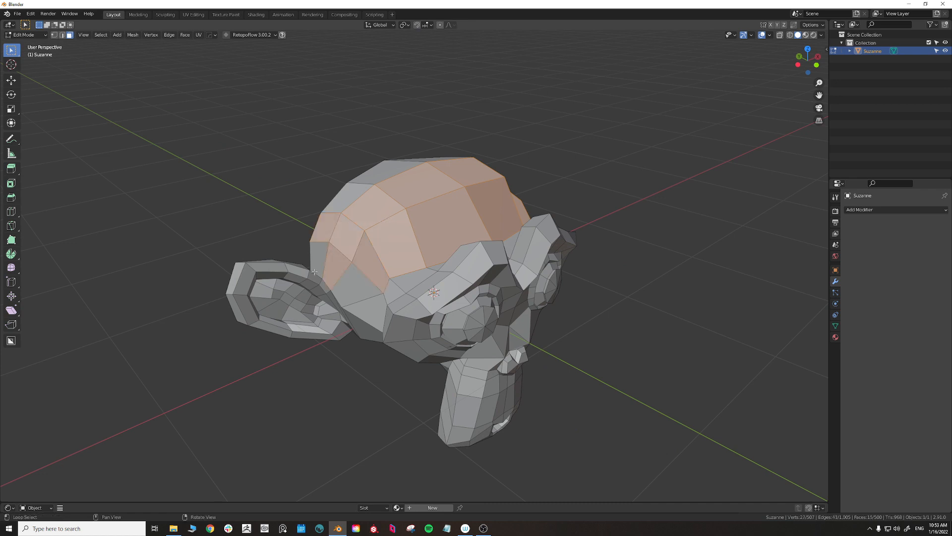
{"action": "right_click_drag", "start_coordinate": [332, 253], "coordinate": [362, 242], "text": "alt"}
{"action": "left_click", "coordinate": [402, 272], "text": "shift"}
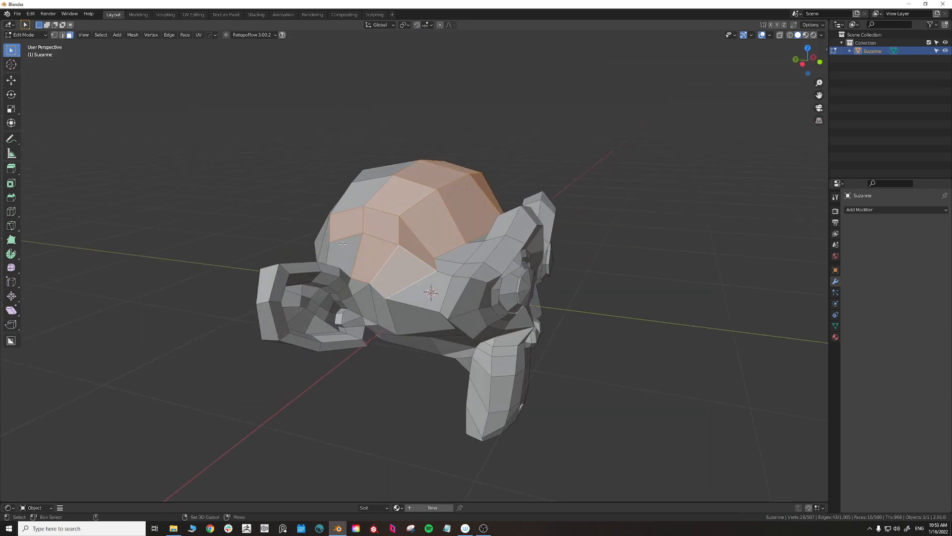
Step: Extend the face selection over the side, crown and back of the head to form a cap-shaped patch
{"action": "left_click_drag", "start_coordinate": [333, 241], "coordinate": [375, 250], "text": "shift"}
{"action": "middle_click_drag", "start_coordinate": [291, 215], "coordinate": [363, 188]}
{"action": "left_click_drag", "start_coordinate": [378, 187], "coordinate": [466, 259], "text": "shift"}
{"action": "middle_click_drag", "start_coordinate": [472, 160], "coordinate": [418, 190]}
{"action": "left_click_drag", "start_coordinate": [439, 191], "coordinate": [474, 268], "text": "shift"}
{"action": "middle_click_drag", "start_coordinate": [394, 287], "coordinate": [345, 246]}
{"action": "left_click_drag", "start_coordinate": [341, 232], "coordinate": [454, 275], "text": "shift"}
{"action": "middle_click_drag", "start_coordinate": [453, 275], "coordinate": [409, 246]}
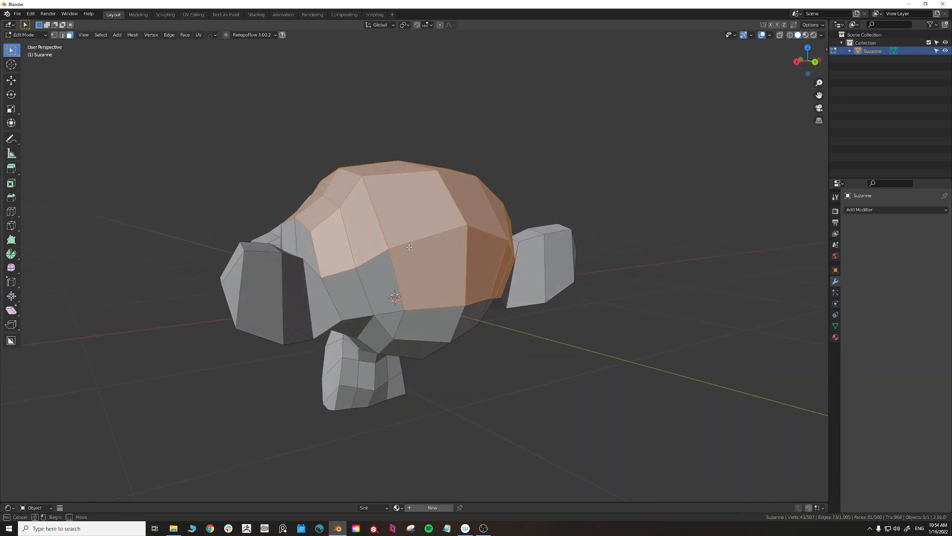
Step: Add the remaining faces at the sides of the skull above and behind the ears to complete the cap selection
{"action": "left_click_drag", "start_coordinate": [346, 286], "coordinate": [343, 286], "text": "shift"}
{"action": "middle_click_drag", "start_coordinate": [342, 281], "coordinate": [445, 266]}
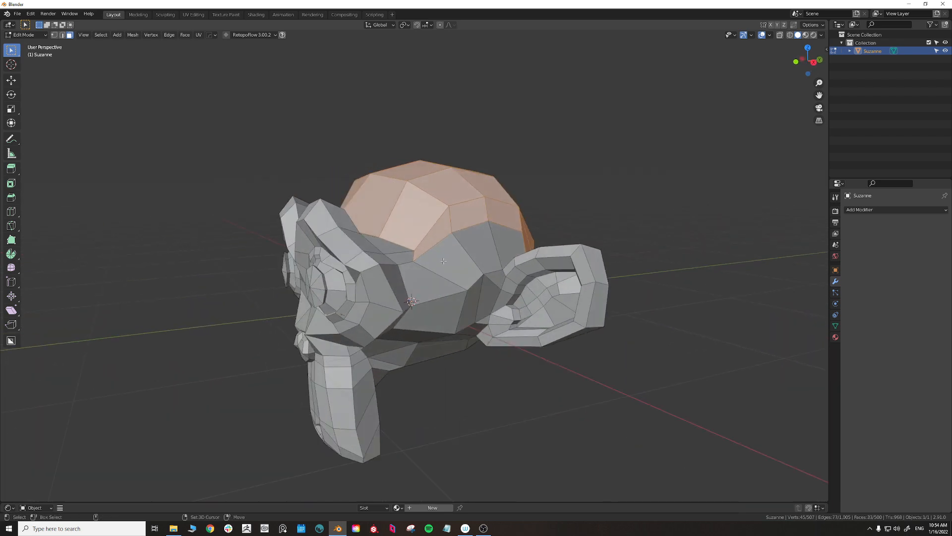
{"action": "left_click", "coordinate": [445, 261], "text": "shift"}
{"action": "left_click", "coordinate": [480, 247], "text": "shift"}
{"action": "left_click", "coordinate": [511, 245], "text": "shift"}
{"action": "mouse_move", "coordinate": [512, 244]}
{"action": "middle_mouse_down"}
{"action": "mouse_move", "coordinate": [447, 248]}
{"action": "mouse_move", "coordinate": [590, 251]}
{"action": "mouse_move", "coordinate": [497, 276]}
{"action": "mouse_move", "coordinate": [479, 267]}
{"action": "mouse_move", "coordinate": [513, 245]}
{"action": "mouse_move", "coordinate": [526, 250]}
{"action": "middle_mouse_up"}
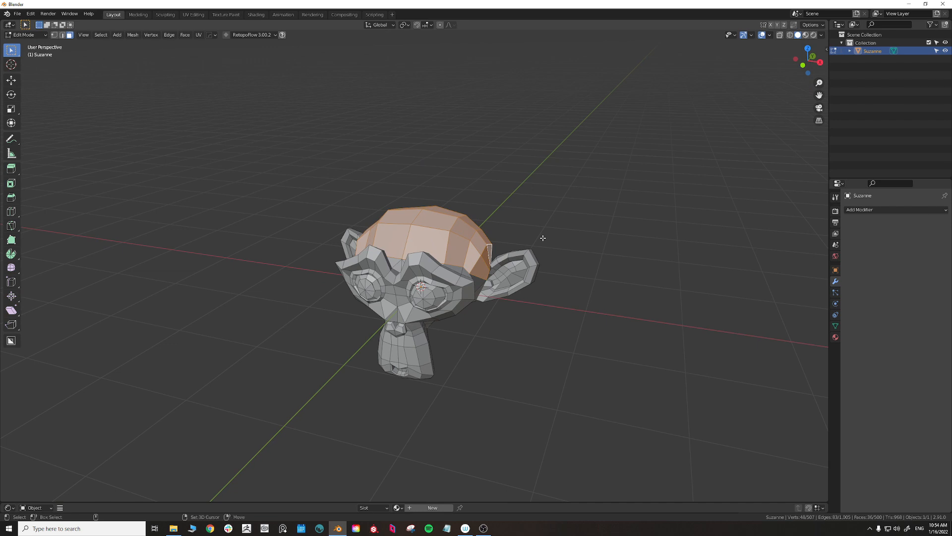
Step: Duplicate the selected cap faces in place and separate the selection into its own object
{"action": "key", "text": "shift+d"}
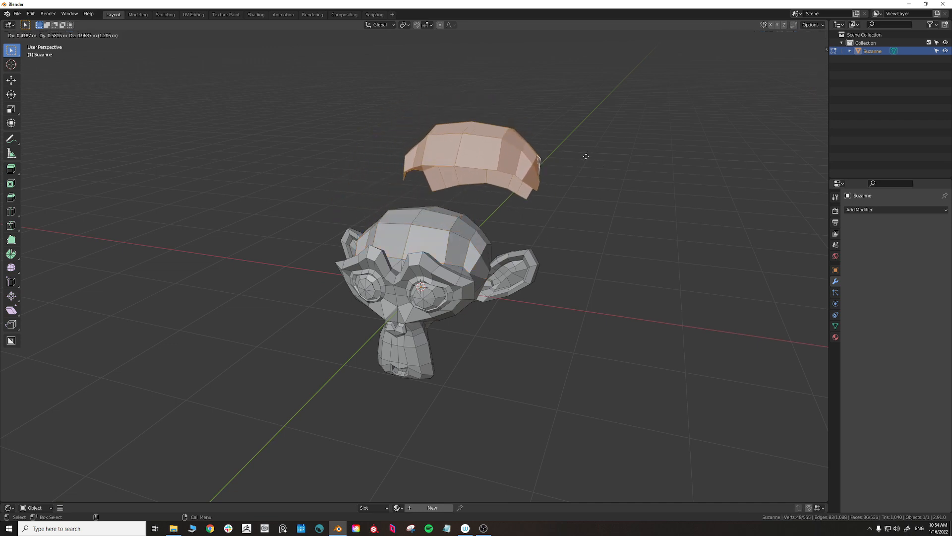
{"action": "right_click", "coordinate": [561, 117]}
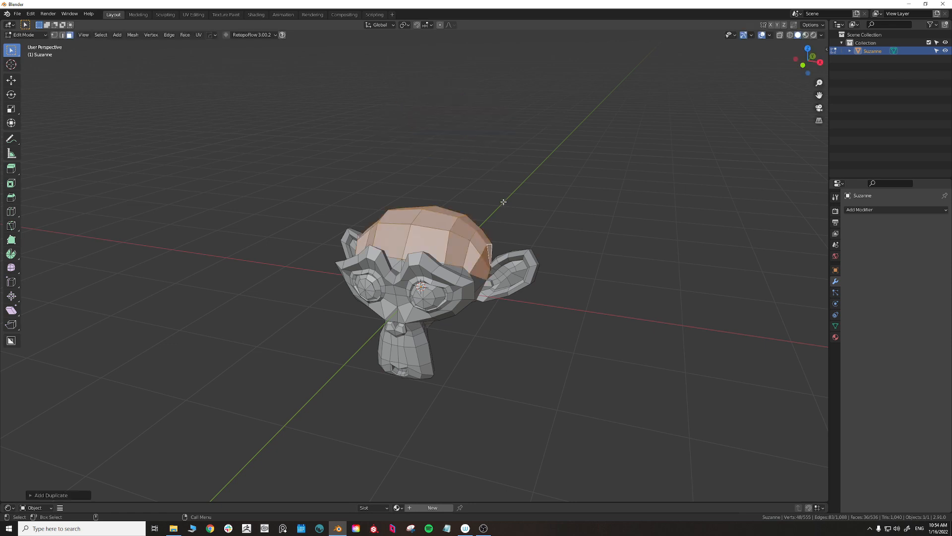
{"action": "right_click", "coordinate": [439, 225]}
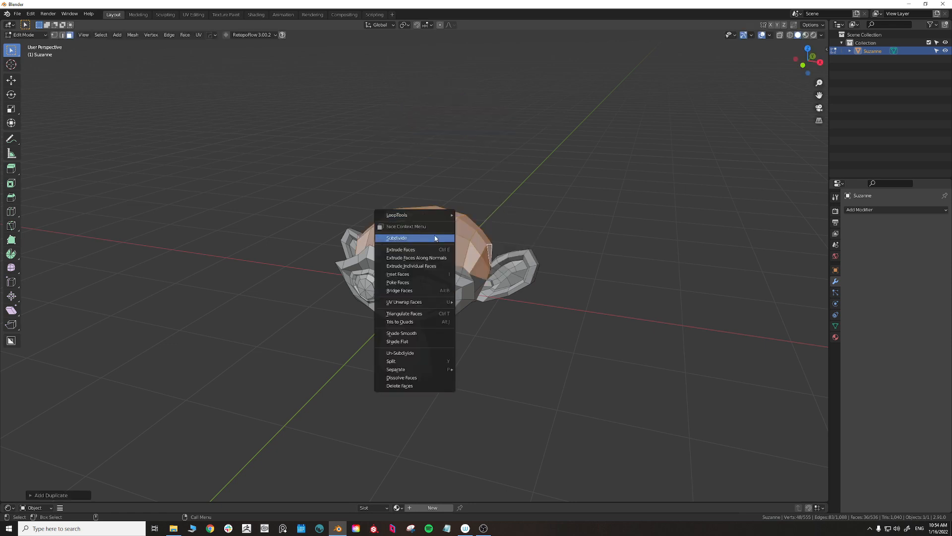
{"action": "mouse_move", "coordinate": [431, 306]}
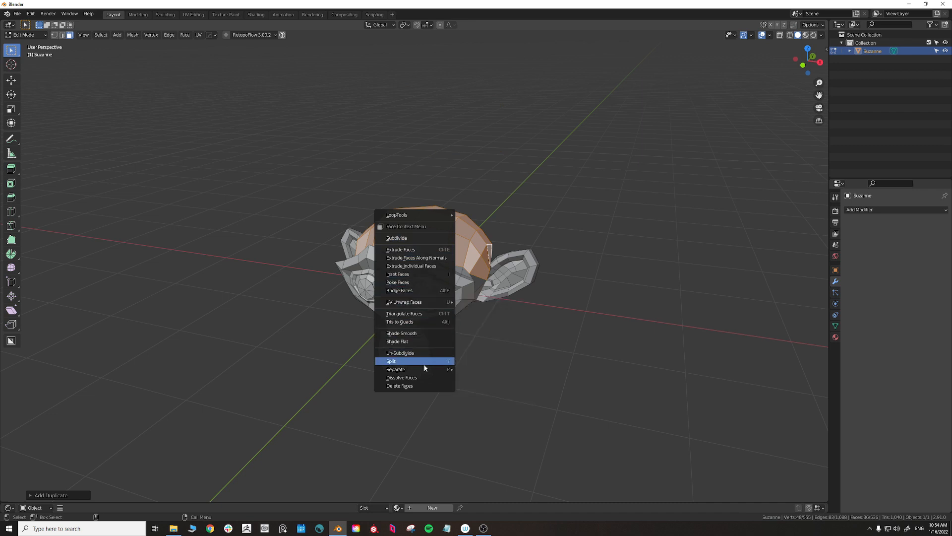
{"action": "mouse_move", "coordinate": [427, 369]}
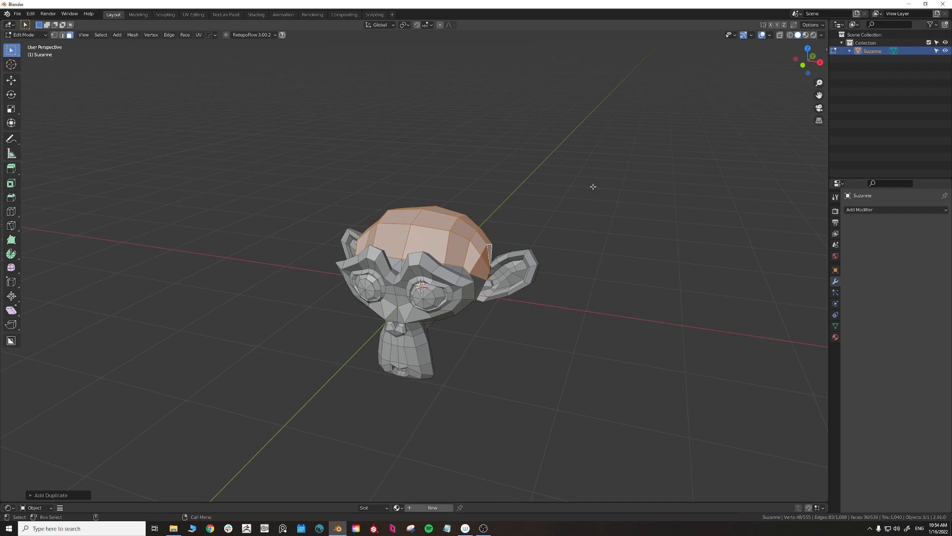
{"action": "key", "text": "p"}
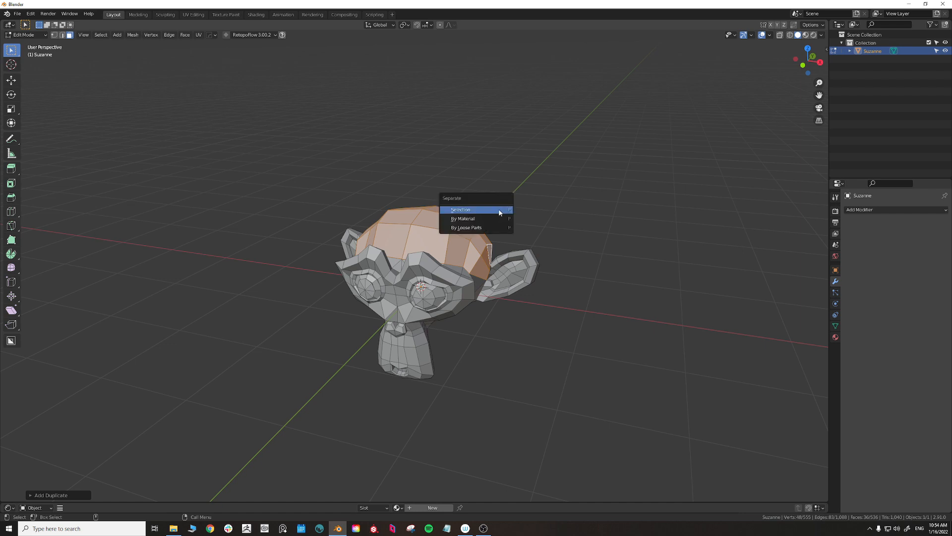
{"action": "left_click", "coordinate": [499, 212]}
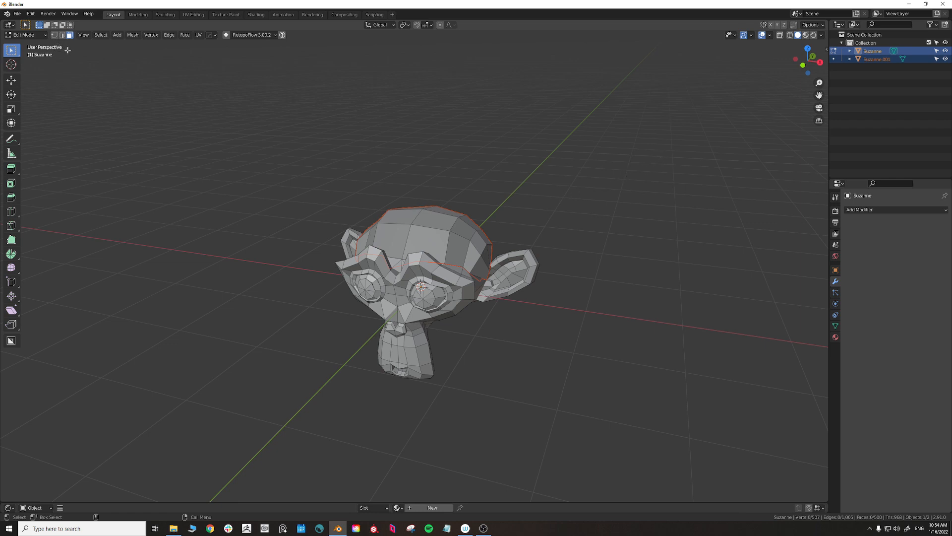
Step: Return to Object Mode and select only the separated cap, Suzanne.001
{"action": "left_click", "coordinate": [33, 36]}
{"action": "left_click", "coordinate": [36, 45]}
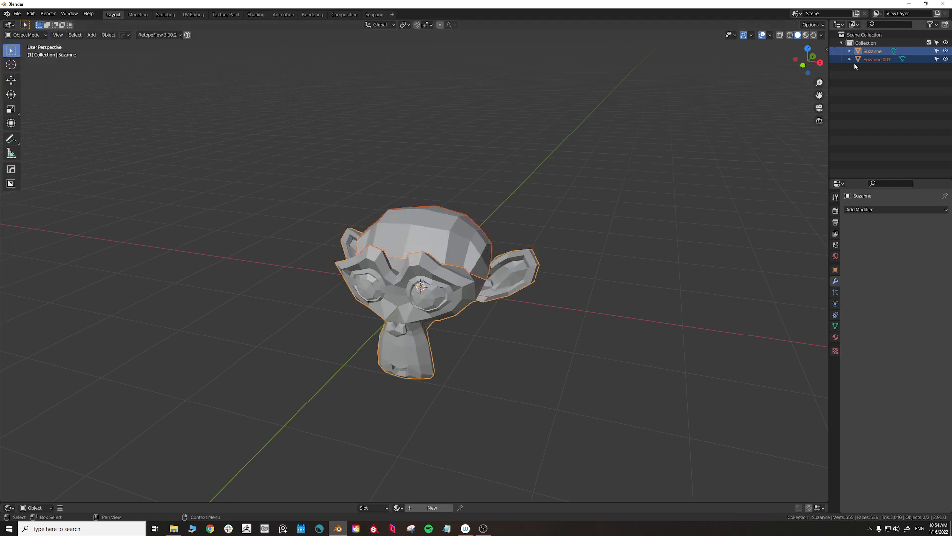
{"action": "left_click", "coordinate": [869, 59]}
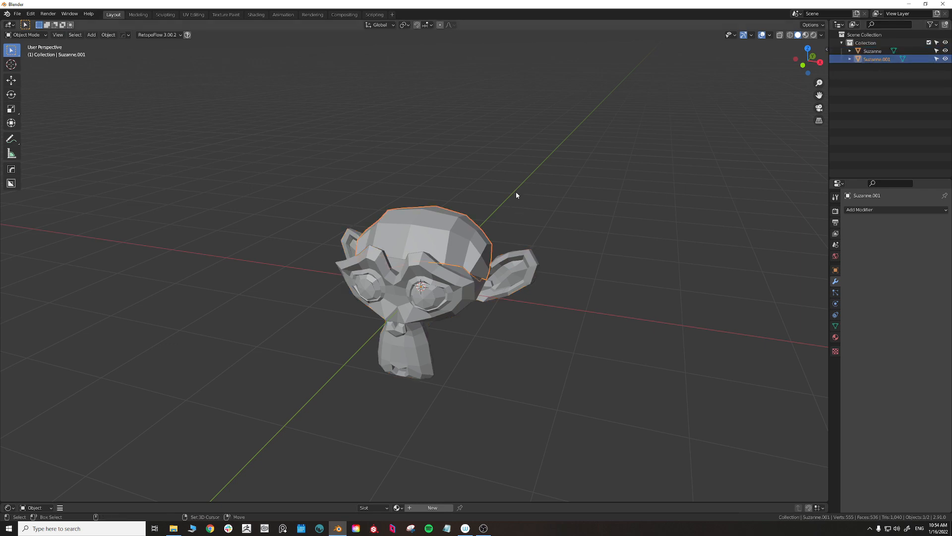
Step: Isolate the cap to examine its shape and thin underside, and unhide the monkey head
{"action": "key", "text": "shift+h"}
{"action": "middle_click_drag", "start_coordinate": [533, 227], "coordinate": [504, 207]}
{"action": "scroll", "coordinate": [441, 226], "scroll_direction": "up", "scroll_amount": 4}
{"action": "middle_click_drag", "start_coordinate": [440, 224], "coordinate": [290, 128]}
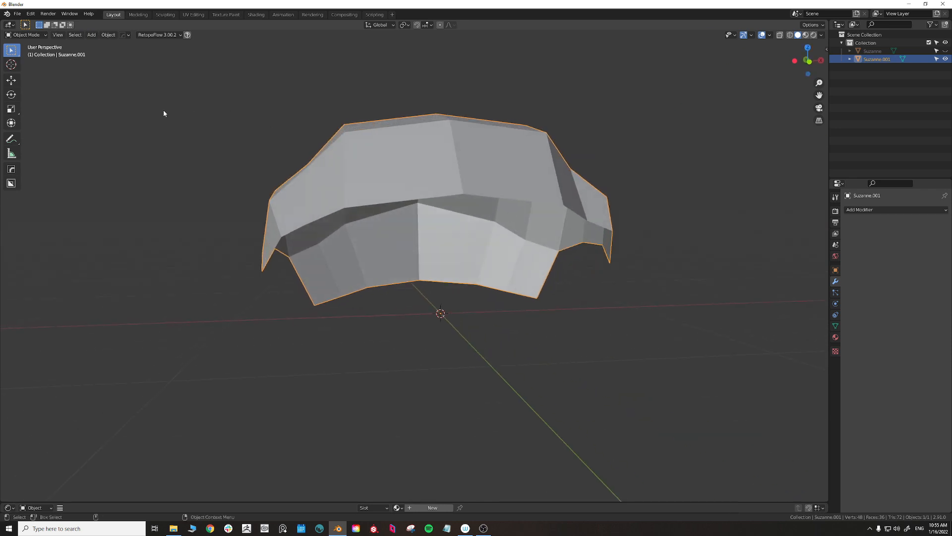
{"action": "key", "text": "alt+h"}
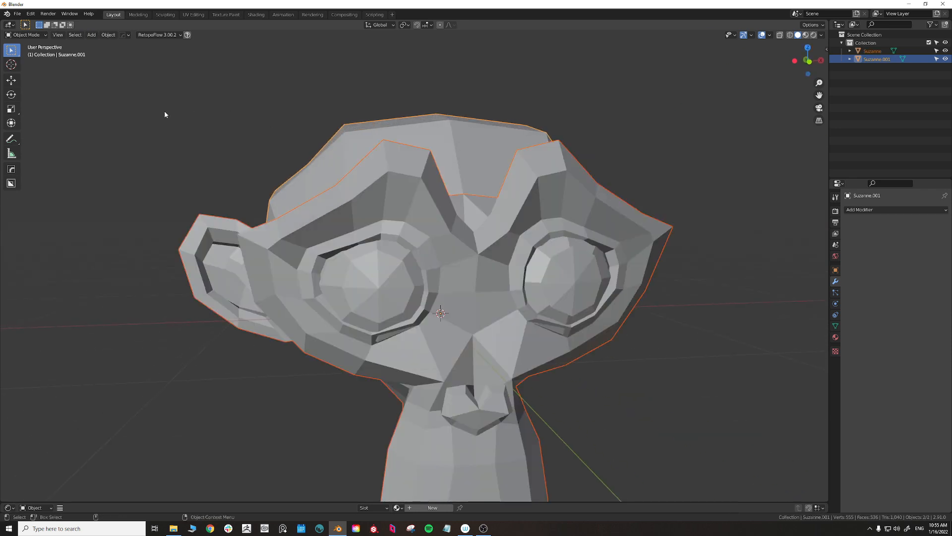
{"action": "scroll", "coordinate": [355, 155], "scroll_direction": "down", "scroll_amount": 3}
Step: Select only the cap object and add a Solidify modifier to it
{"action": "right_click", "coordinate": [266, 103]}
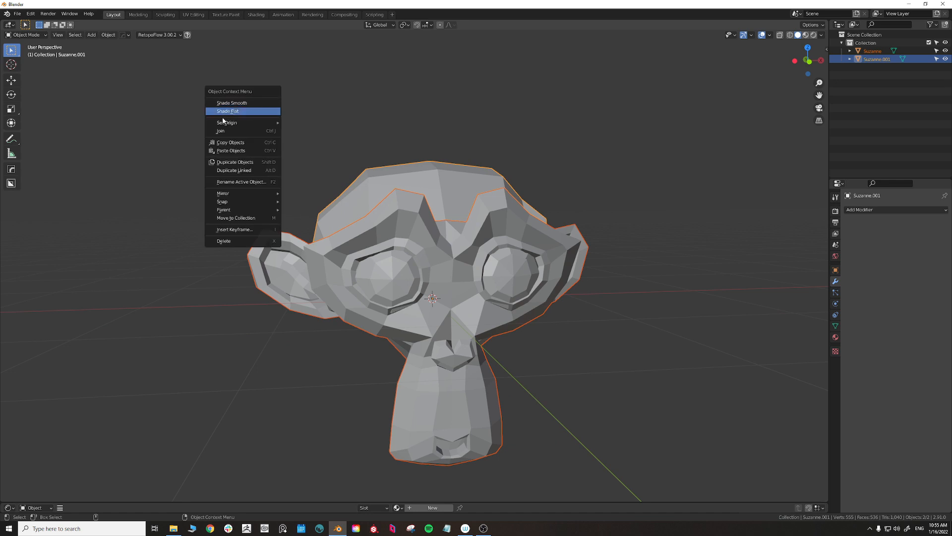
{"action": "left_click", "coordinate": [402, 172]}
{"action": "middle_click_drag", "start_coordinate": [270, 120], "coordinate": [362, 179]}
{"action": "left_click", "coordinate": [390, 191]}
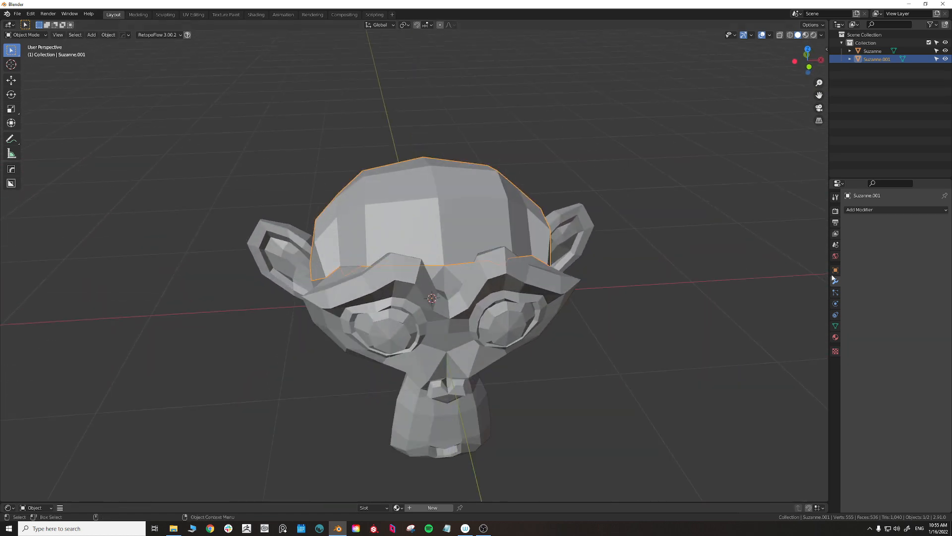
{"action": "left_click", "coordinate": [870, 211]}
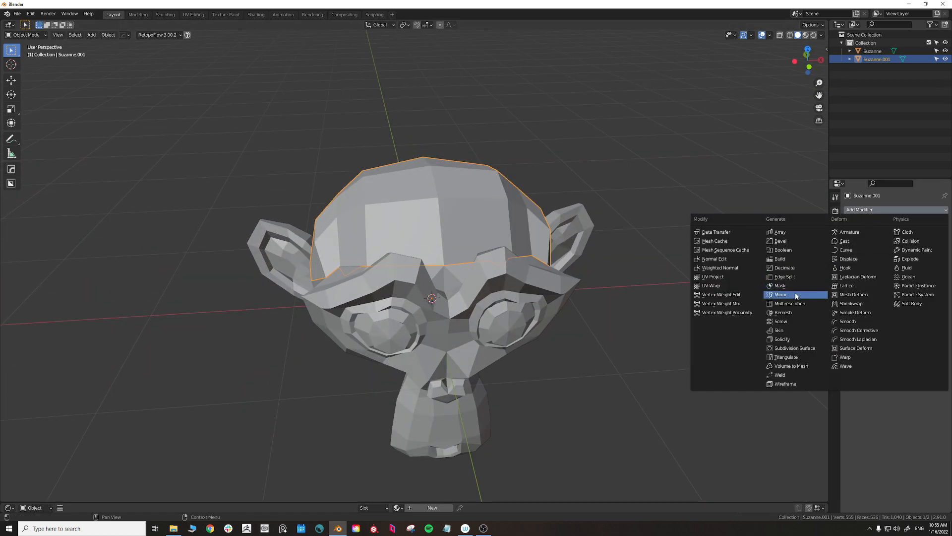
{"action": "left_click", "coordinate": [795, 339]}
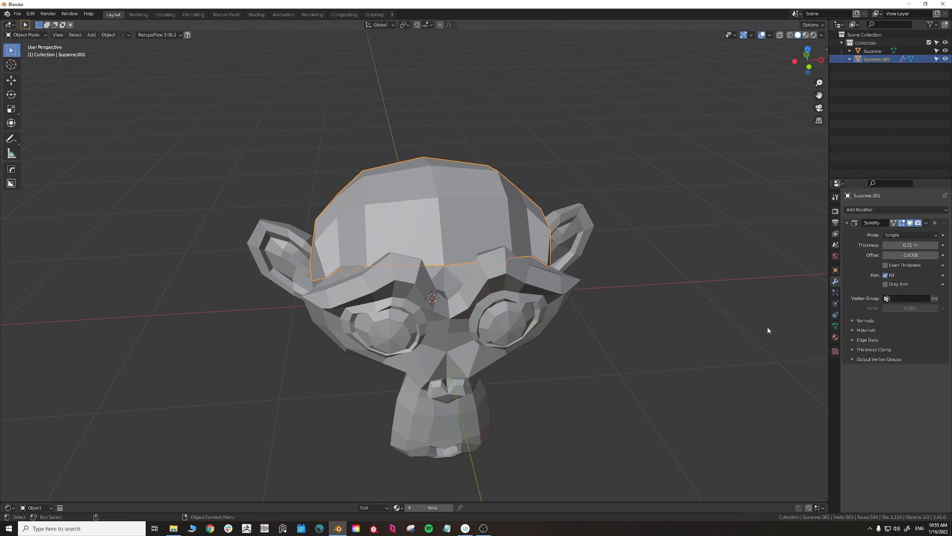
Step: Isolate the solidified cap to examine the thickness along its rim, and unhide the head
{"action": "middle_click_drag", "start_coordinate": [767, 327], "coordinate": [792, 201]}
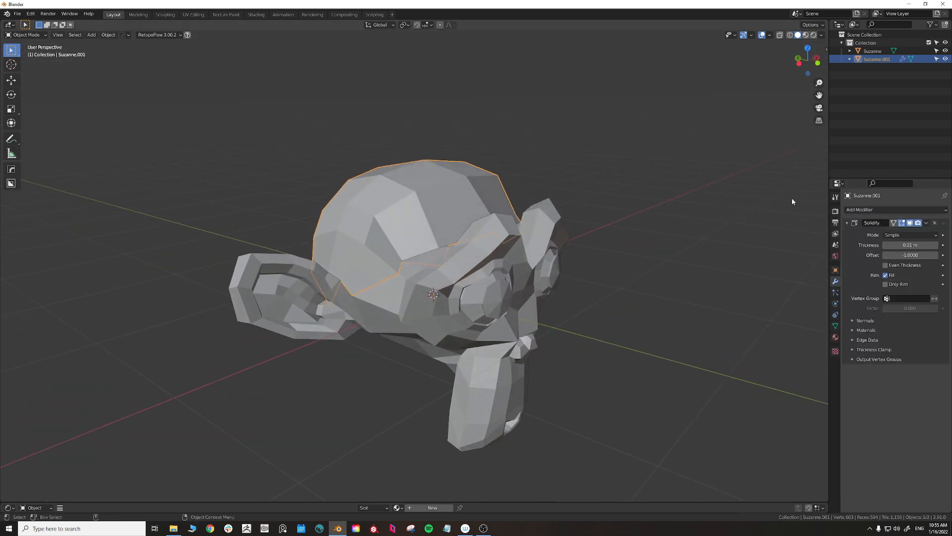
{"action": "middle_click_drag", "start_coordinate": [686, 248], "coordinate": [638, 248]}
{"action": "key", "text": "shift+h"}
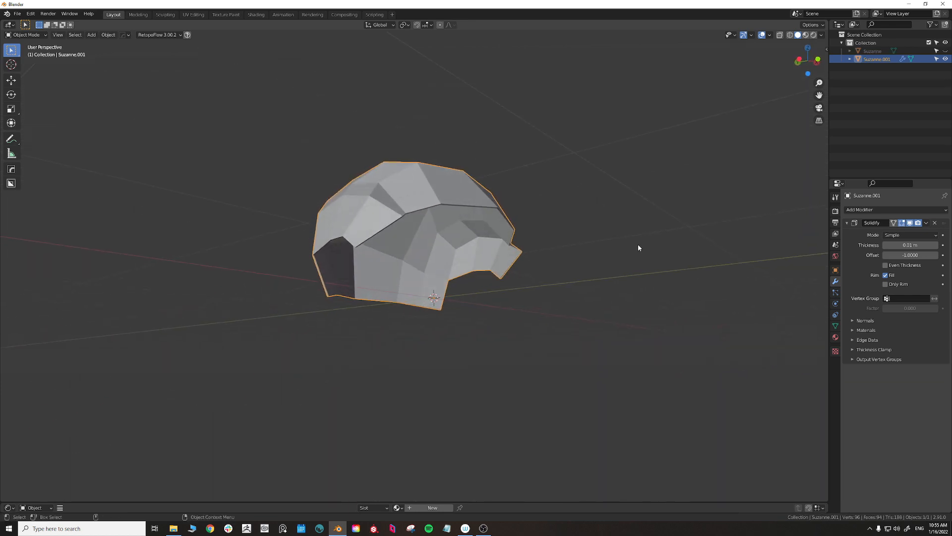
{"action": "scroll", "coordinate": [451, 278], "scroll_direction": "up", "scroll_amount": 5}
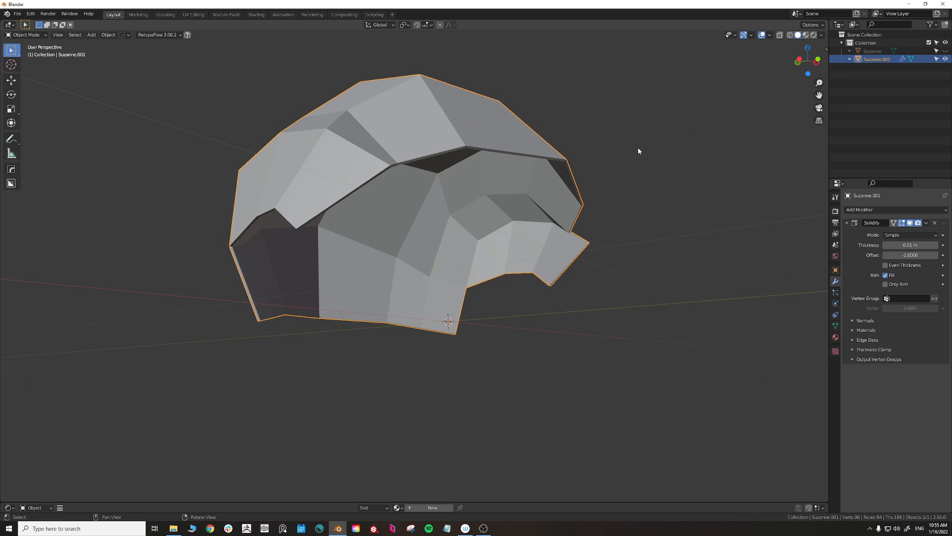
{"action": "key", "text": "alt+h"}
{"action": "middle_click_drag", "start_coordinate": [744, 189], "coordinate": [759, 214]}
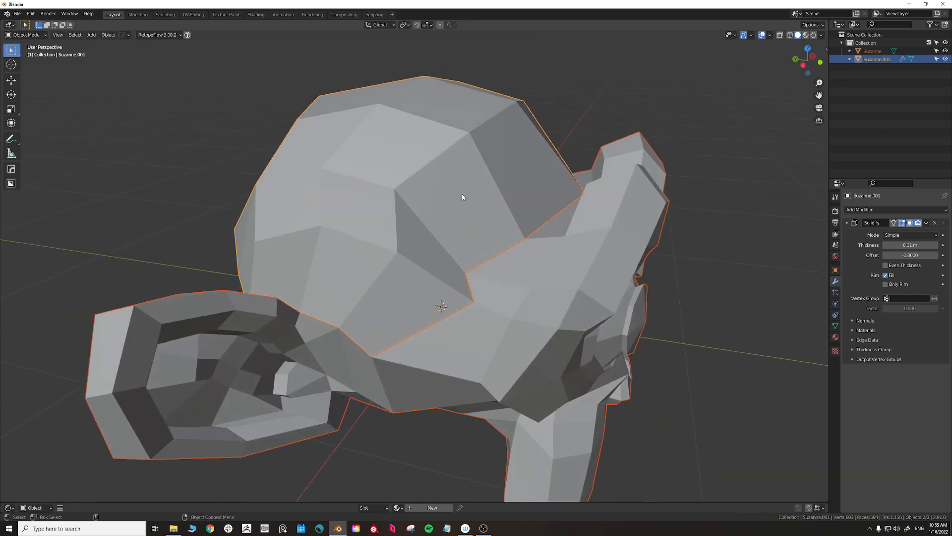
Step: Select only the cap and set its Solidify offset to 1 so the thickness grows outward
{"action": "left_click", "coordinate": [463, 197]}
{"action": "left_click", "coordinate": [451, 176]}
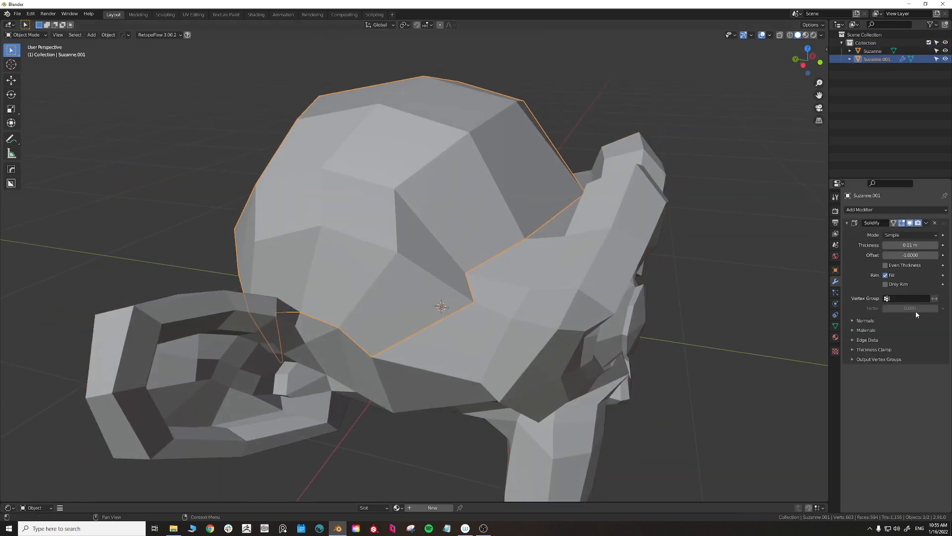
{"action": "left_click", "coordinate": [907, 257]}
{"action": "type", "text": "1"}
{"action": "key", "text": "Return"}
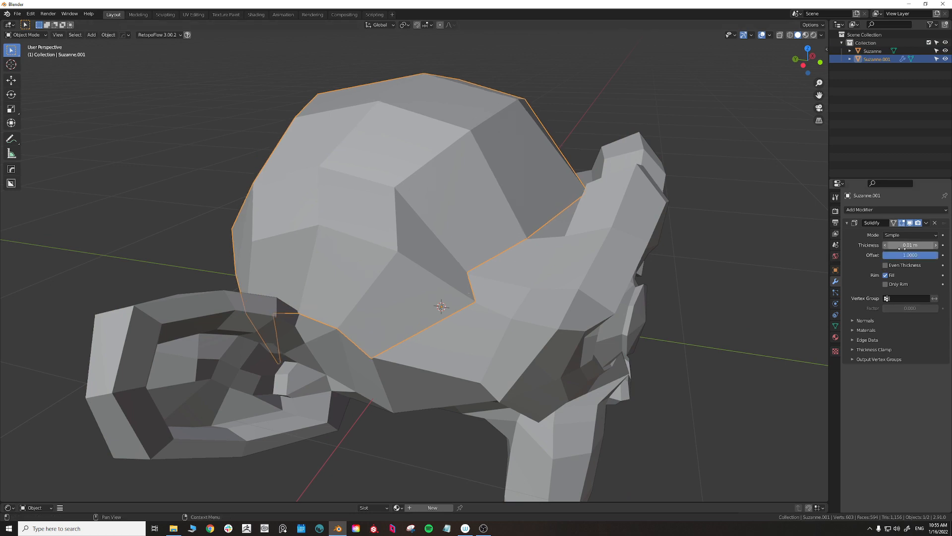
Step: Increase the cap's Solidify thickness to 0.14 m, inspect the thicker shell, and reduce it to 0.05 m
{"action": "middle_click_drag", "start_coordinate": [738, 291], "coordinate": [659, 269]}
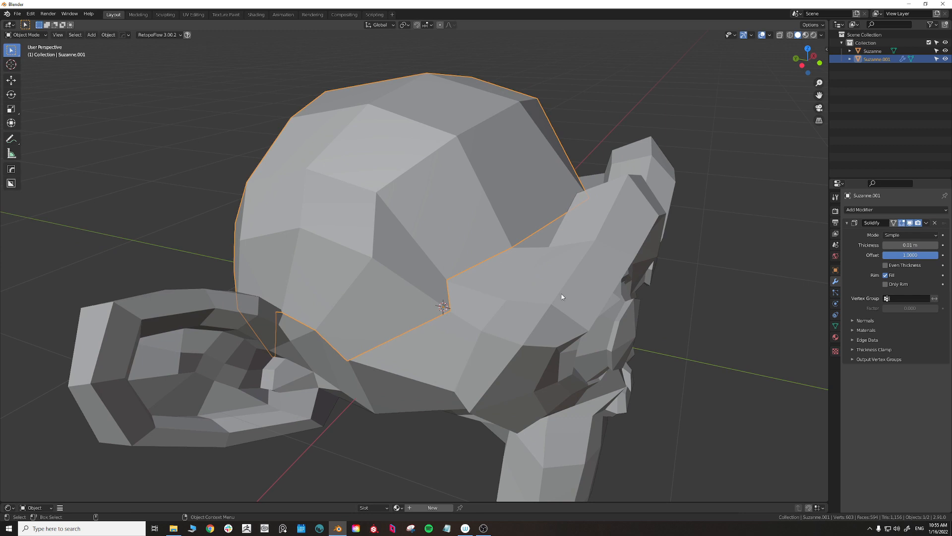
{"action": "scroll", "coordinate": [669, 360], "scroll_direction": "down", "scroll_amount": 2}
{"action": "left_click_drag", "start_coordinate": [907, 245], "coordinate": [935, 245]}
{"action": "middle_click_drag", "start_coordinate": [813, 251], "coordinate": [589, 236]}
{"action": "scroll", "coordinate": [570, 262], "scroll_direction": "down", "scroll_amount": 4}
{"action": "middle_click_drag", "start_coordinate": [560, 276], "coordinate": [709, 302]}
{"action": "scroll", "coordinate": [630, 293], "scroll_direction": "up", "scroll_amount": 3}
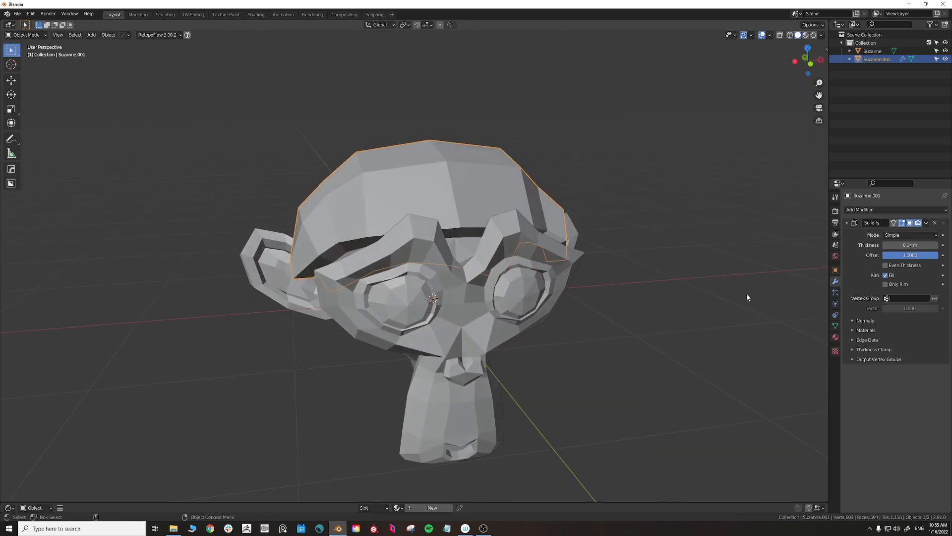
{"action": "left_click_drag", "start_coordinate": [886, 246], "coordinate": [867, 247]}
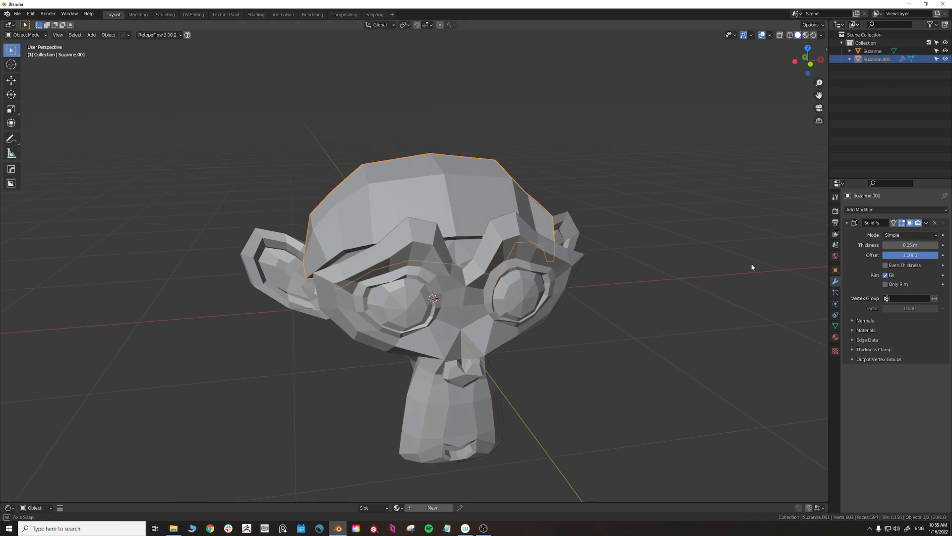
{"action": "middle_click_drag", "start_coordinate": [751, 265], "coordinate": [724, 301]}
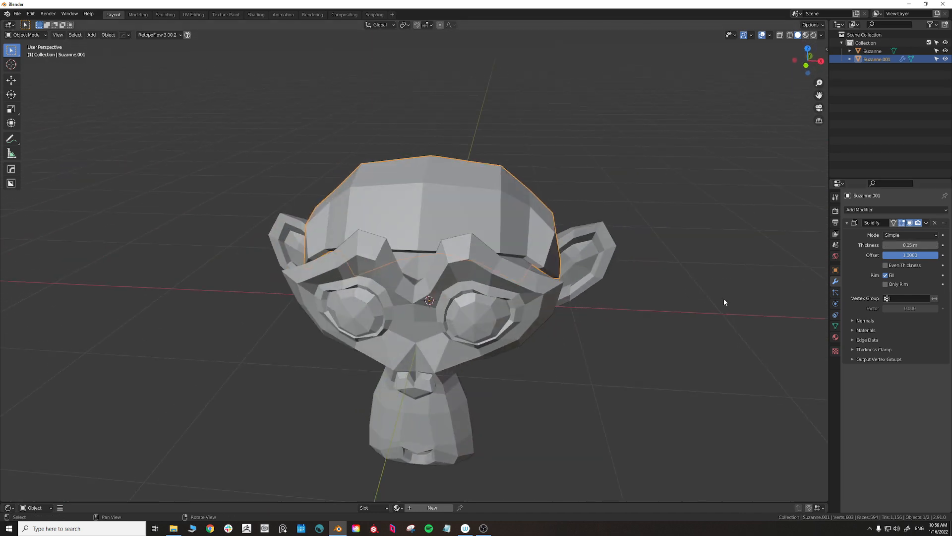
Step: Remove the Solidify modifier from the cap and show the model in the front orthographic view
{"action": "left_click", "coordinate": [935, 224]}
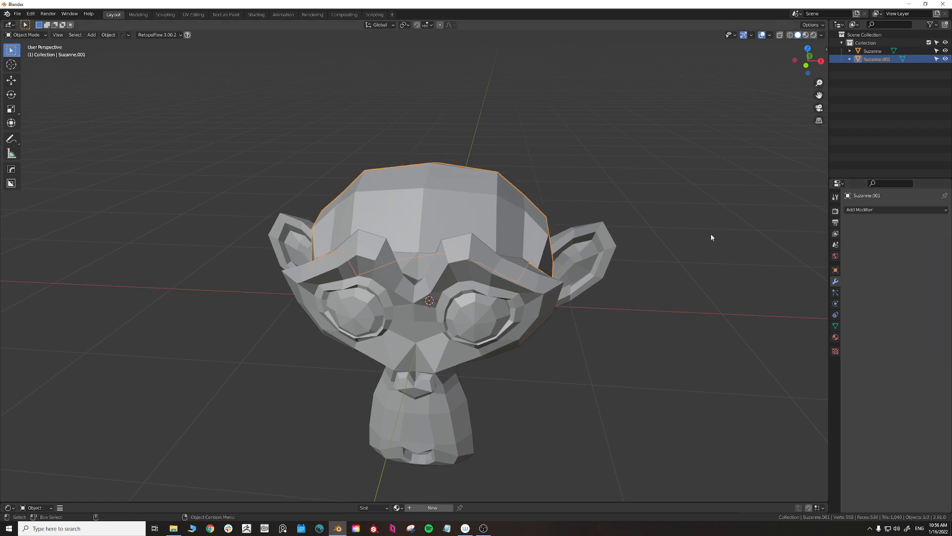
{"action": "middle_click_drag", "start_coordinate": [710, 233], "coordinate": [605, 292]}
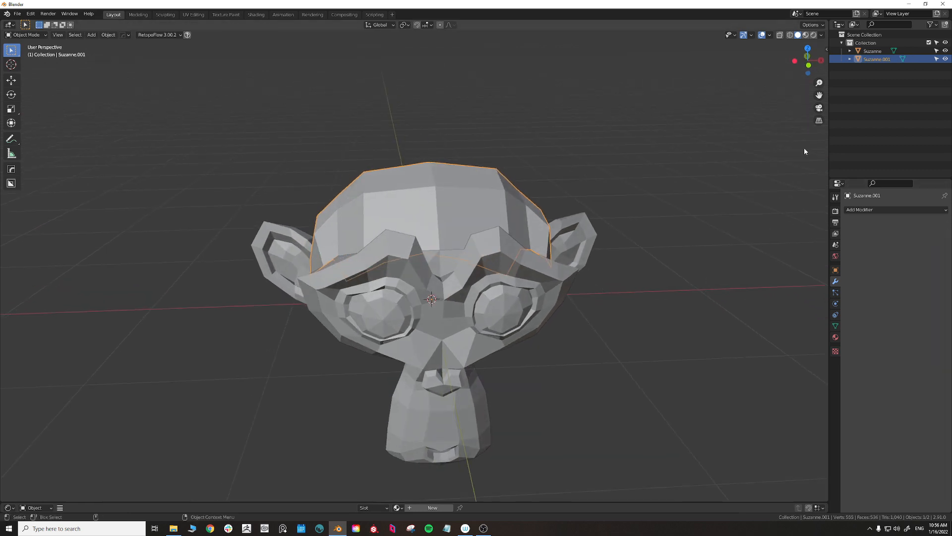
{"action": "left_click", "coordinate": [808, 64]}
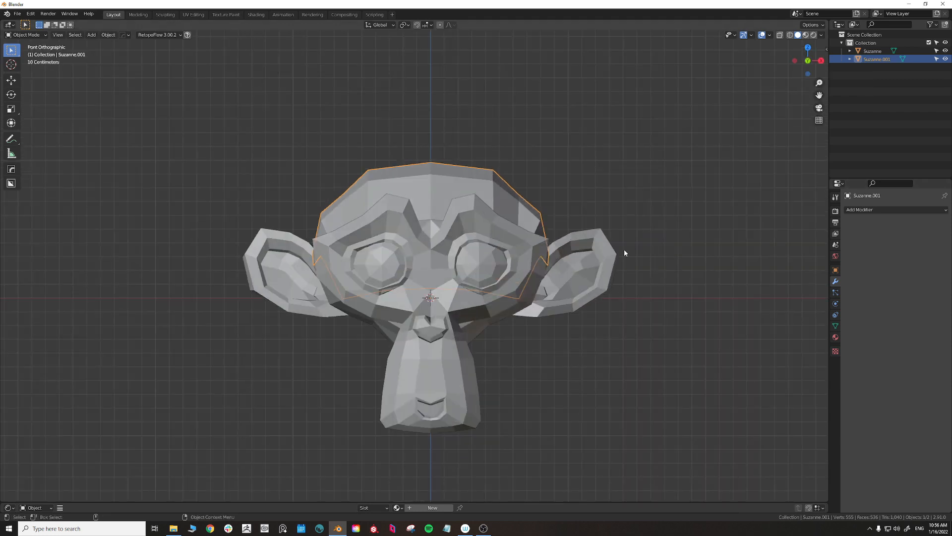
Step: Add a Mirror modifier to the cap and delete the faces of its positive X half in face selection mode
{"action": "key", "text": "alt+z"}
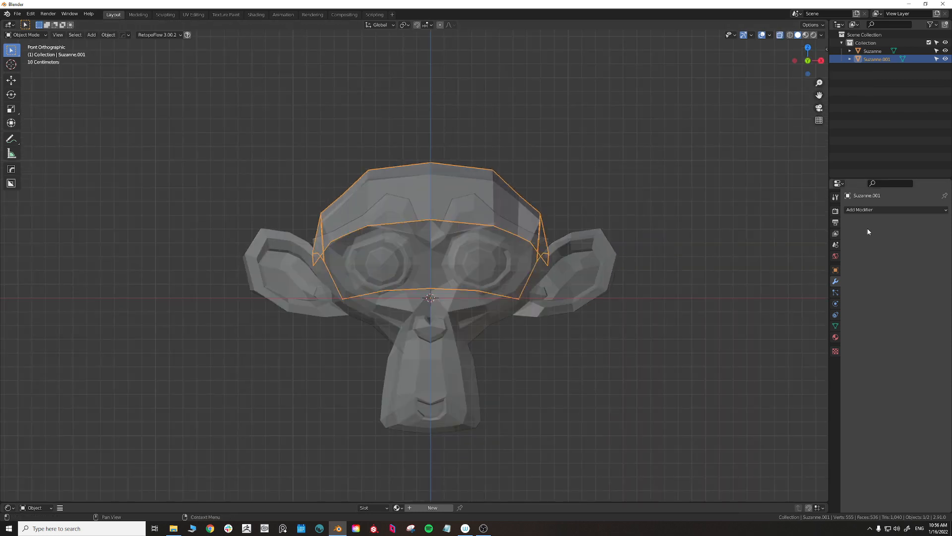
{"action": "left_click", "coordinate": [875, 210]}
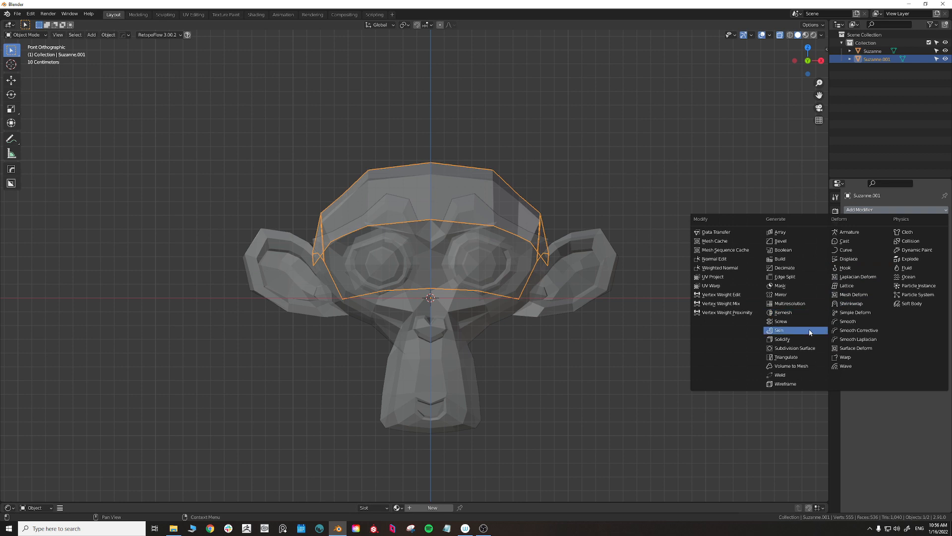
{"action": "left_click", "coordinate": [783, 295]}
{"action": "key", "text": "ctrl+Tab"}
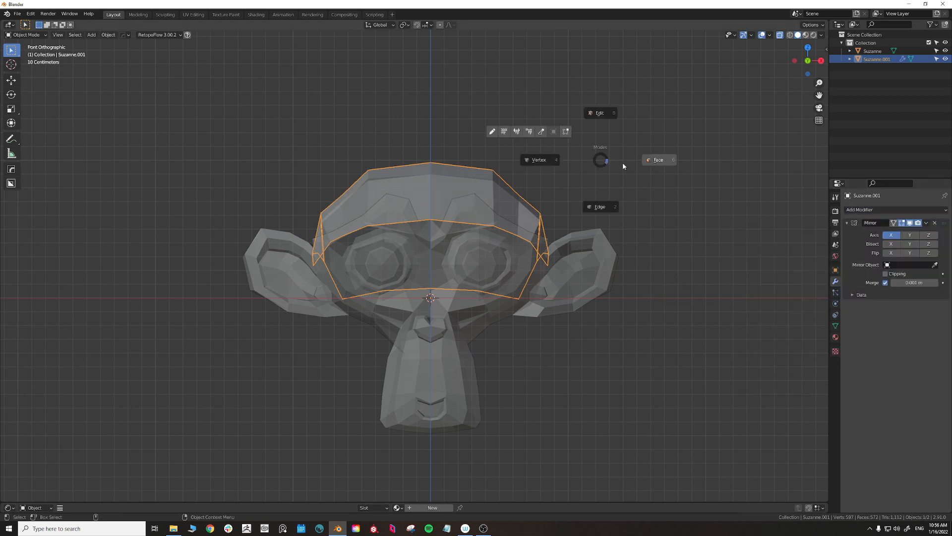
{"action": "left_click", "coordinate": [663, 156]}
{"action": "left_click_drag", "start_coordinate": [678, 98], "coordinate": [451, 357]}
{"action": "key", "text": "x"}
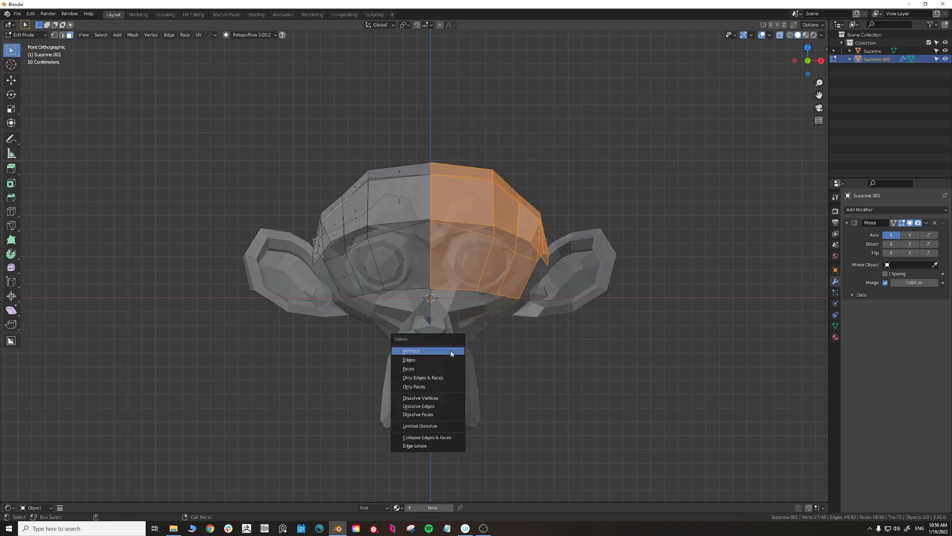
{"action": "left_click", "coordinate": [435, 370]}
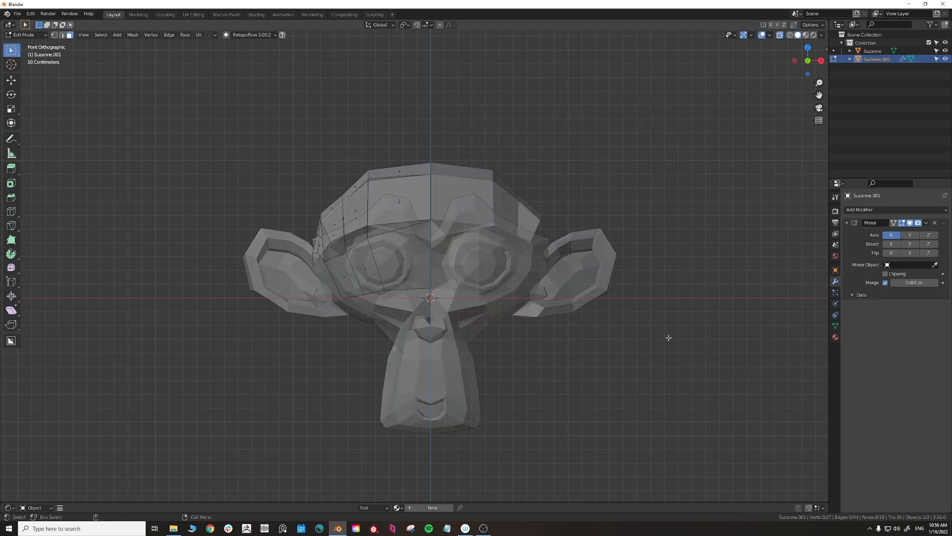
Step: Replace the cap's Mirror modifier with a fresh one mirroring across X, with Clipping enabled
{"action": "left_click", "coordinate": [935, 223]}
{"action": "left_click", "coordinate": [895, 209]}
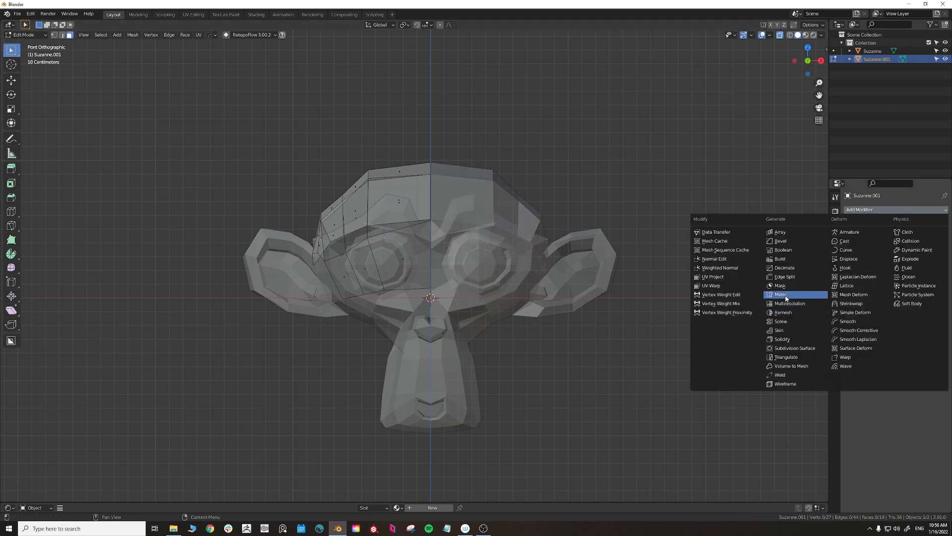
{"action": "left_click", "coordinate": [786, 296]}
{"action": "middle_click_drag", "start_coordinate": [646, 172], "coordinate": [641, 242]}
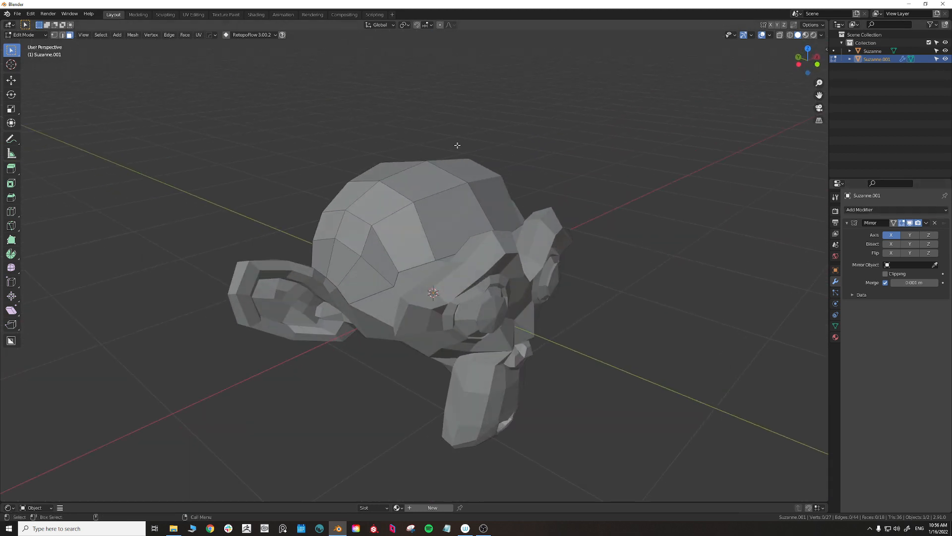
{"action": "left_click", "coordinate": [886, 274]}
Step: Add a Solidify modifier to the mirrored cap with offset 1 and thickness 0.2 m
{"action": "left_click", "coordinate": [887, 210]}
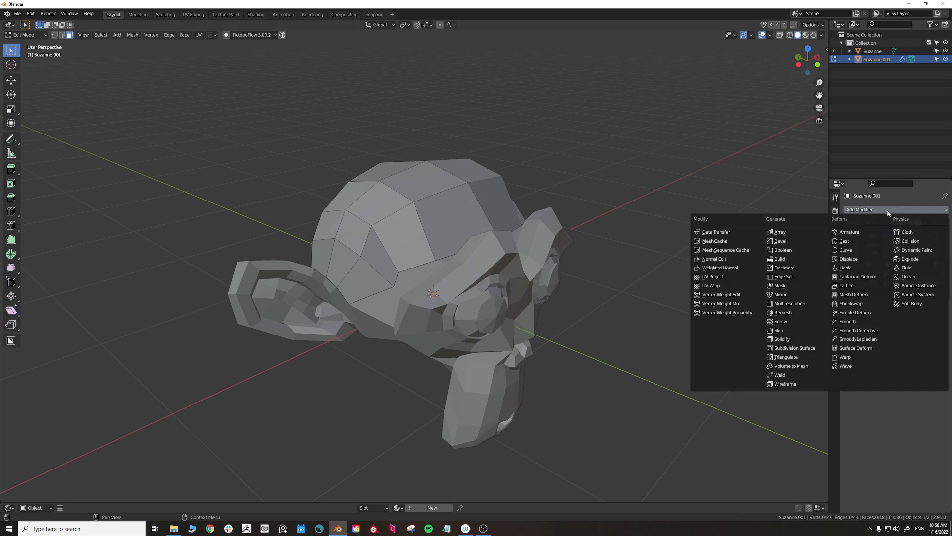
{"action": "left_click", "coordinate": [794, 339]}
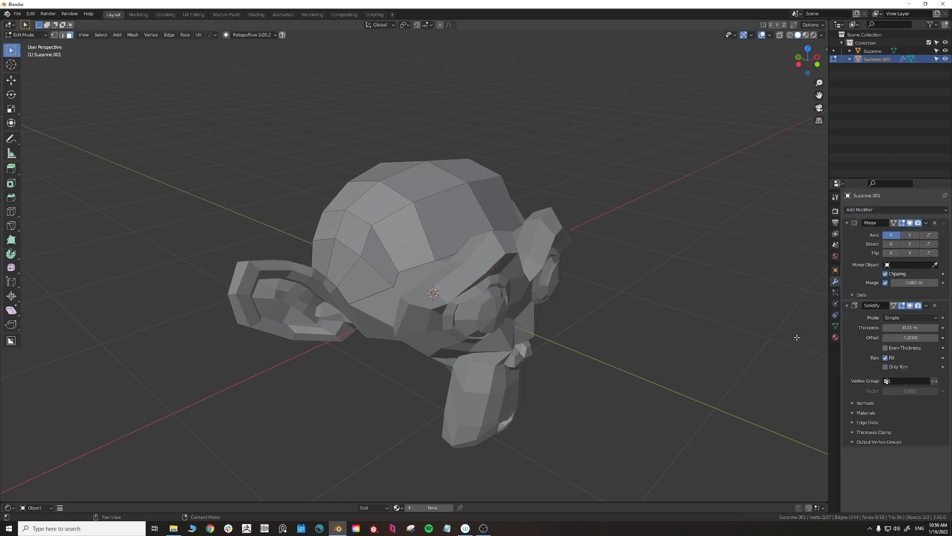
{"action": "left_click_drag", "start_coordinate": [903, 342], "coordinate": [932, 341]}
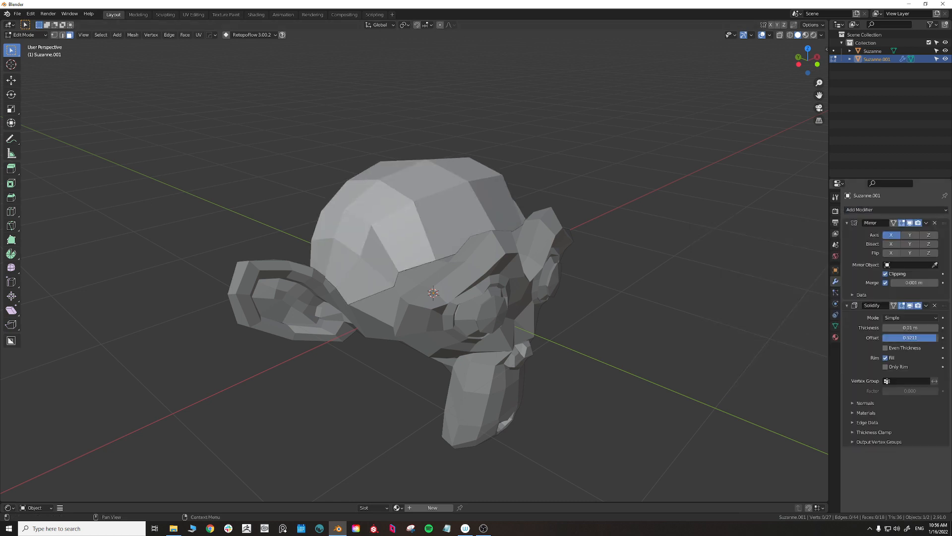
{"action": "left_click", "coordinate": [910, 327]}
{"action": "type", "text": "0.2"}
{"action": "key", "text": "Return"}
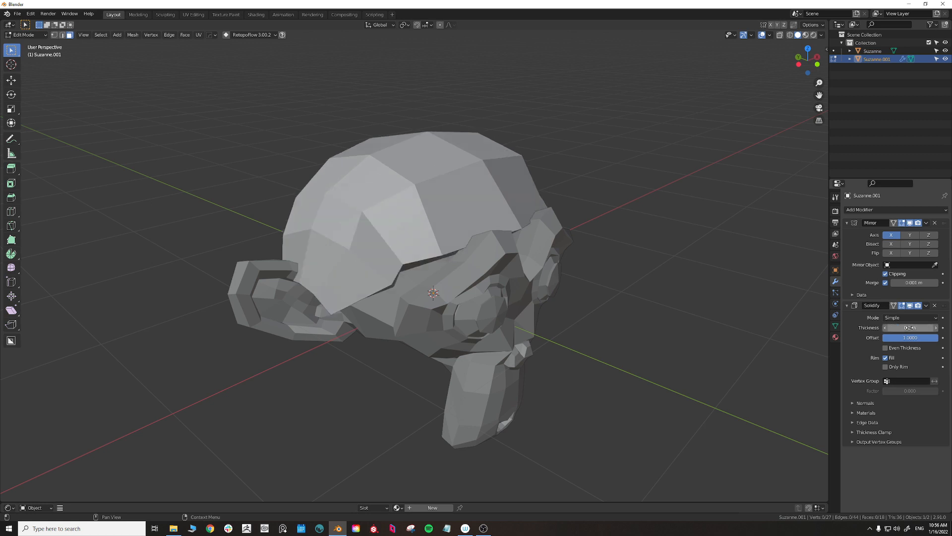
Step: Hide the monkey head to examine the thickened cap's rim, and show the head again
{"action": "middle_click_drag", "start_coordinate": [616, 276], "coordinate": [736, 234]}
{"action": "left_click", "coordinate": [945, 51]}
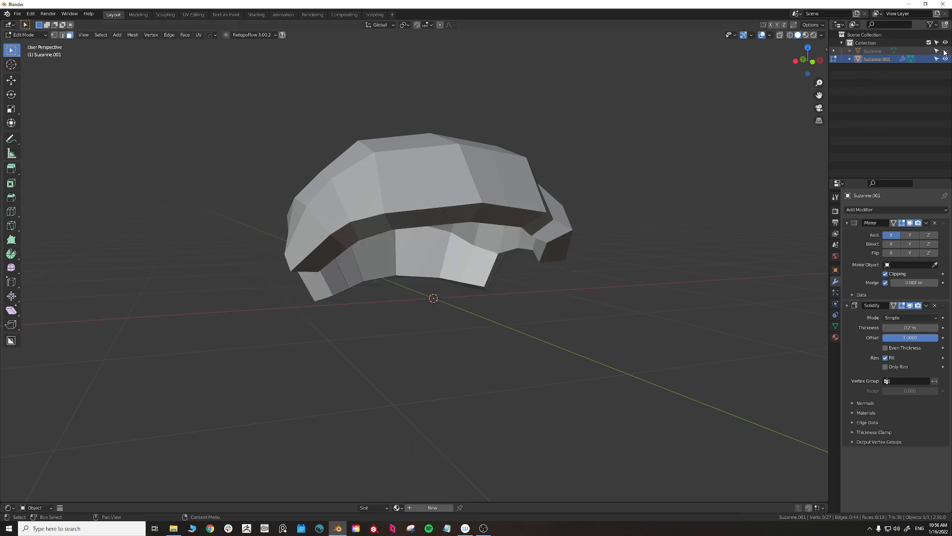
{"action": "middle_click_drag", "start_coordinate": [659, 258], "coordinate": [684, 266]}
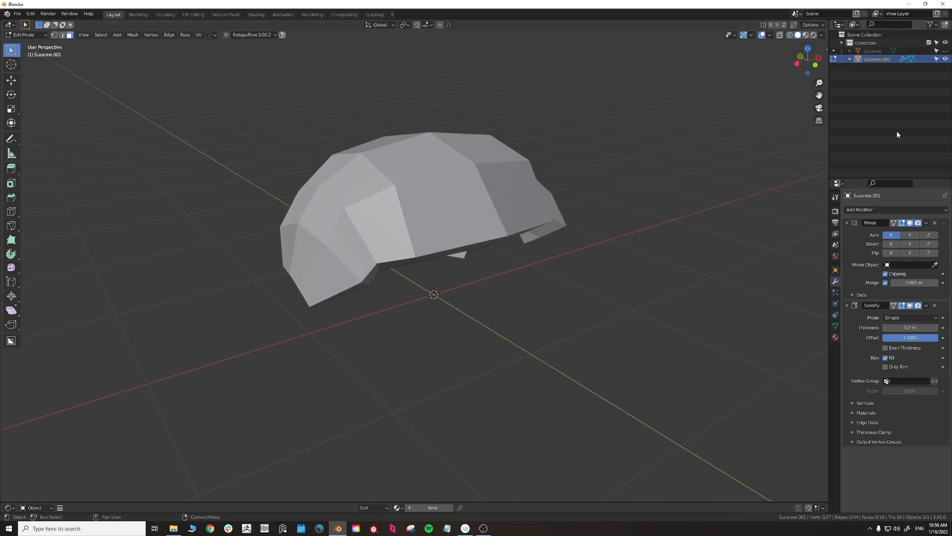
{"action": "left_click", "coordinate": [945, 51]}
{"action": "middle_click_drag", "start_coordinate": [631, 185], "coordinate": [602, 217]}
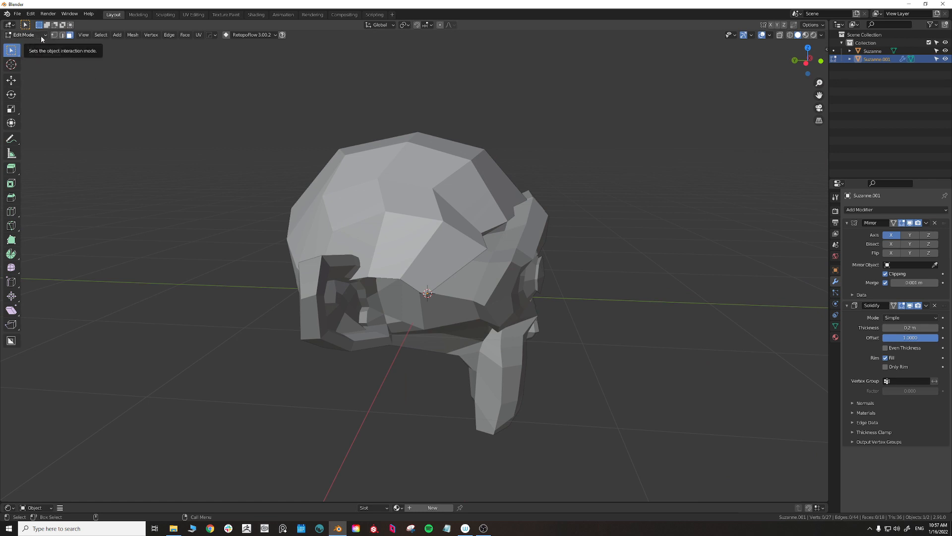
Step: Switch to vertex selection and examine the cap's editable mesh beneath its thickened shell with X-ray
{"action": "right_click_drag", "start_coordinate": [601, 361], "coordinate": [487, 360], "text": "alt"}
{"action": "key", "text": "alt+z"}
{"action": "right_click_drag", "start_coordinate": [378, 361], "coordinate": [345, 279], "text": "alt"}
{"action": "scroll", "coordinate": [367, 297], "scroll_direction": "up", "scroll_amount": 3}
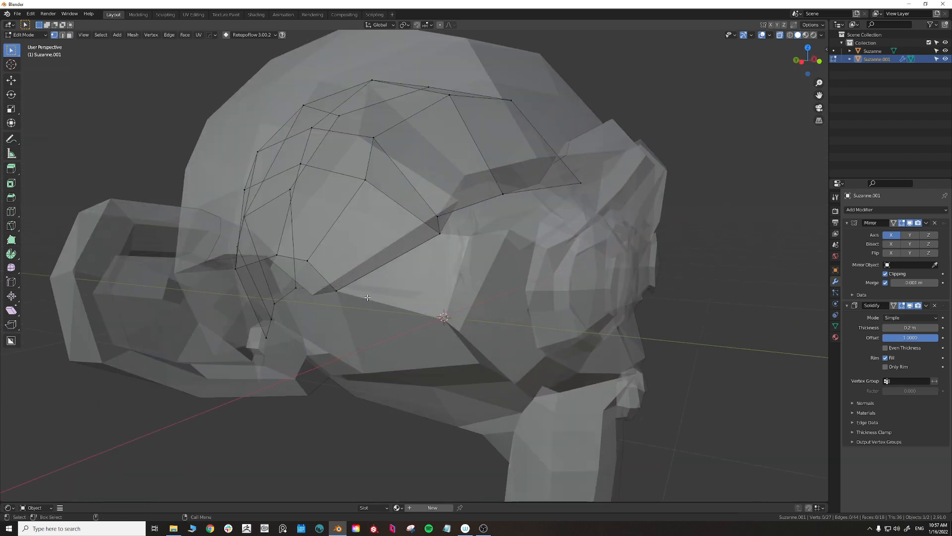
{"action": "key", "text": "alt+z"}
{"action": "right_click_drag", "start_coordinate": [329, 321], "coordinate": [349, 332], "text": "alt"}
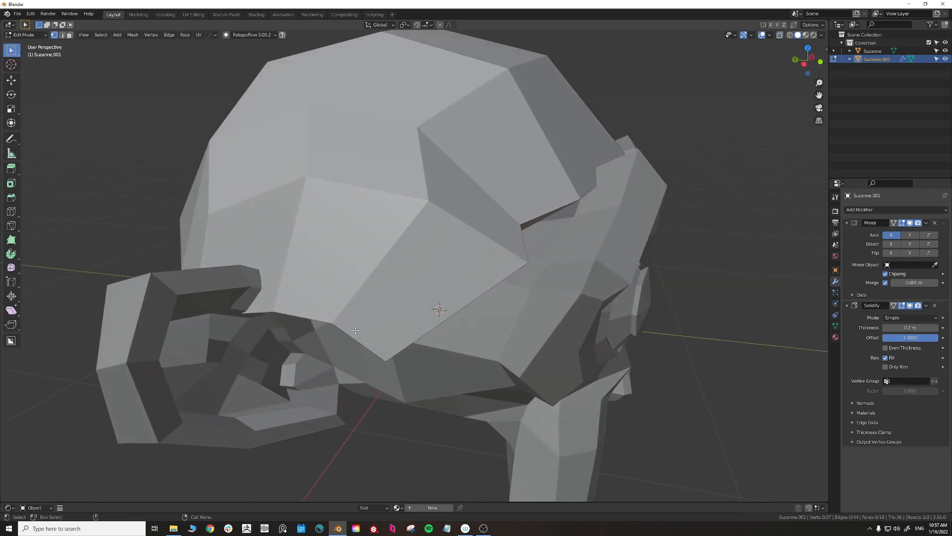
{"action": "scroll", "coordinate": [661, 360], "scroll_direction": "down", "scroll_amount": 2}
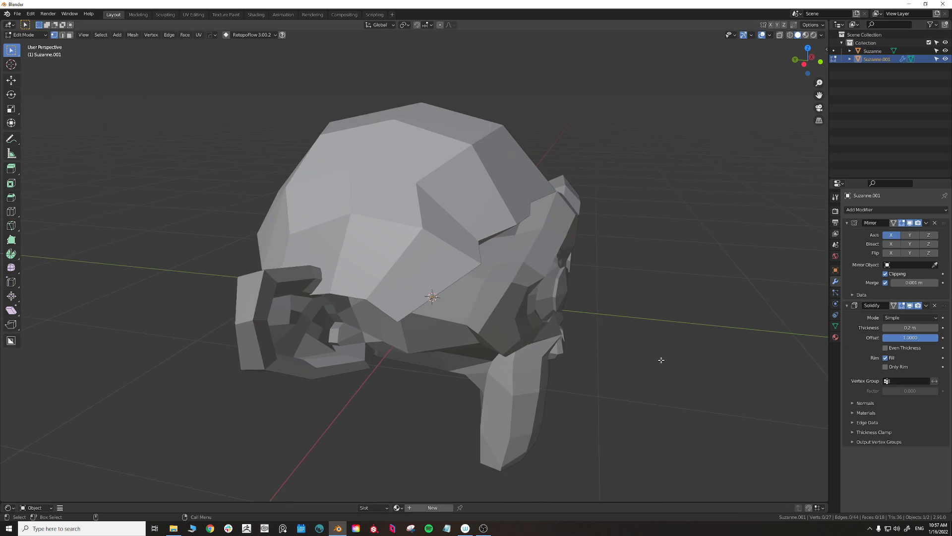
Step: Toggle X-ray to compare the cap's rim vertices with the outer surface of the thickened shell
{"action": "left_click", "coordinate": [899, 339]}
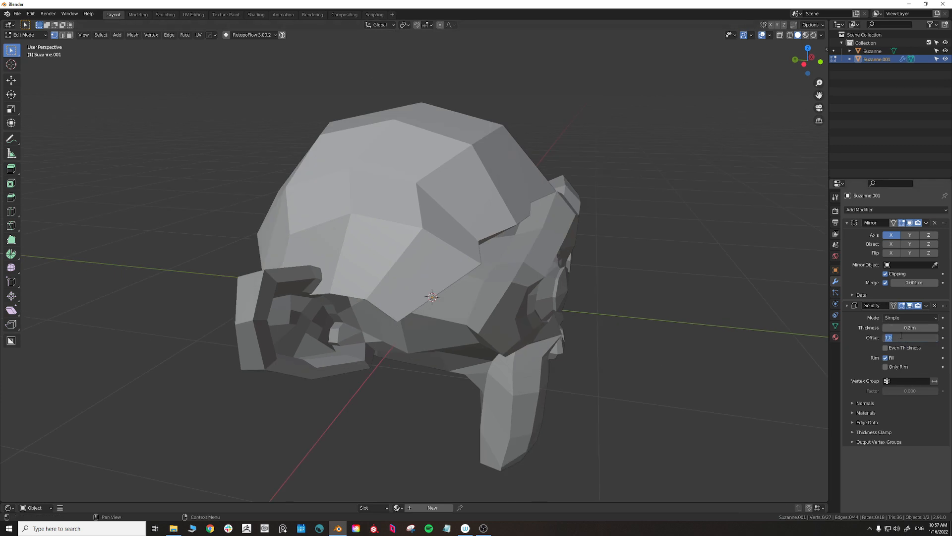
{"action": "left_click", "coordinate": [903, 330]}
{"action": "key", "text": "alt+z"}
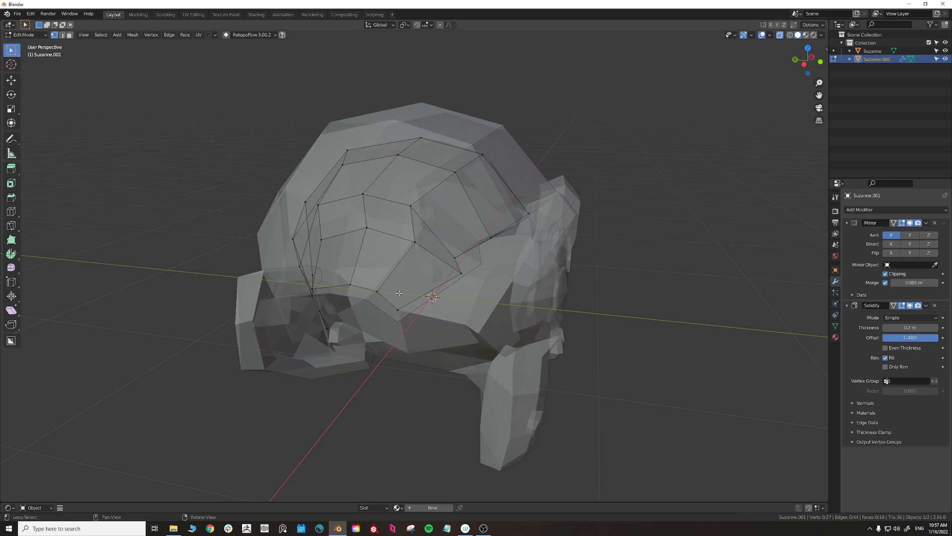
{"action": "key", "text": "alt+z"}
{"action": "key", "text": "alt+z"}
{"action": "key", "text": "alt+z"}
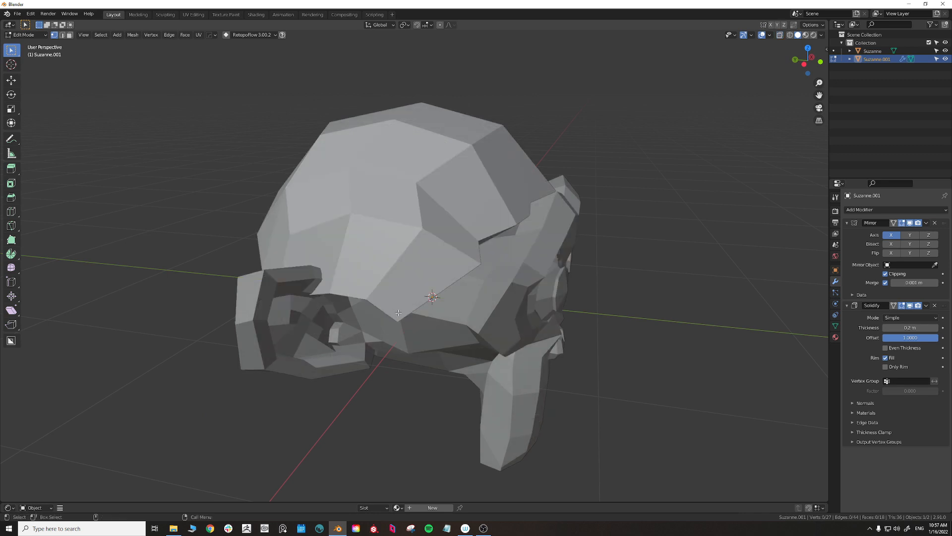
Step: Turn off the Solidify display in the viewport, and move and slide the indented rim vertex at the temple outward
{"action": "left_click", "coordinate": [909, 306]}
{"action": "middle_click_drag", "start_coordinate": [396, 309], "coordinate": [413, 271]}
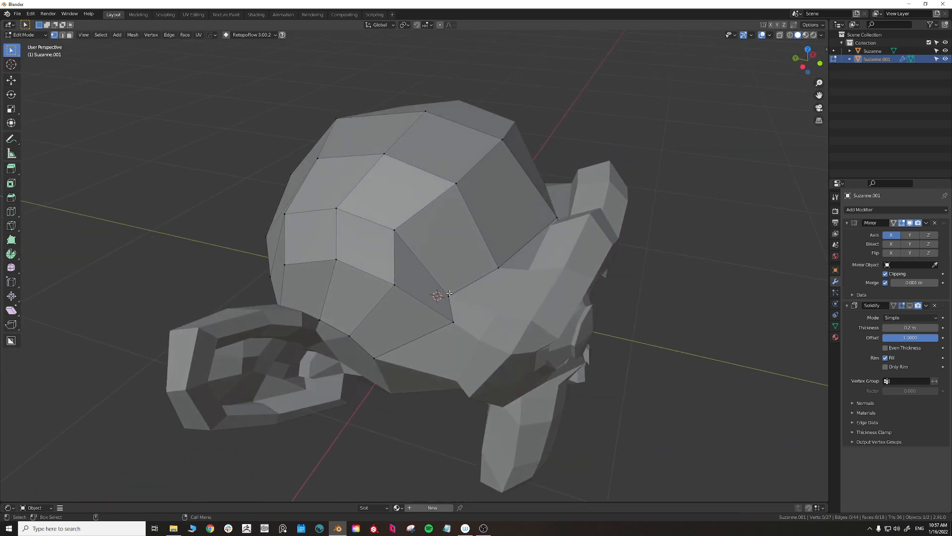
{"action": "key", "text": "g"}
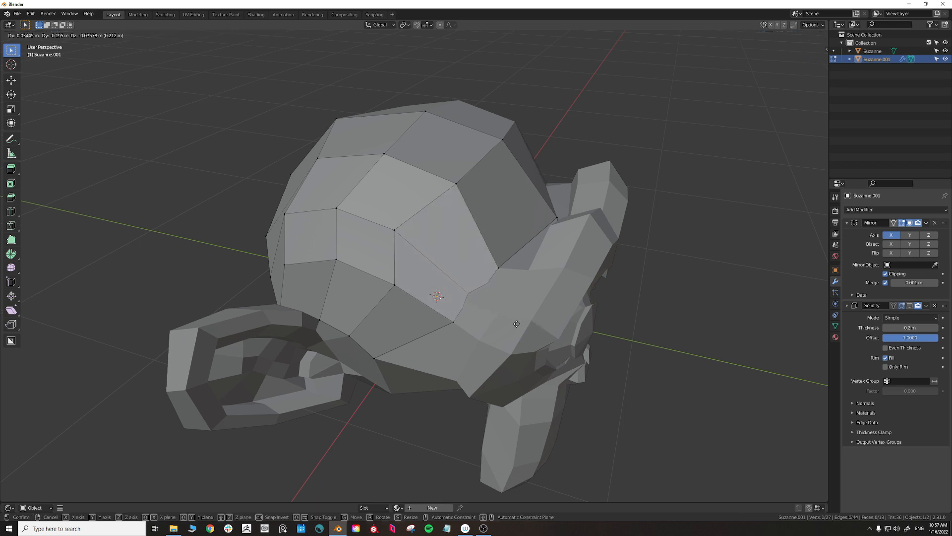
{"action": "left_click", "coordinate": [538, 337]}
{"action": "key", "text": "g"}
{"action": "key", "text": "g"}
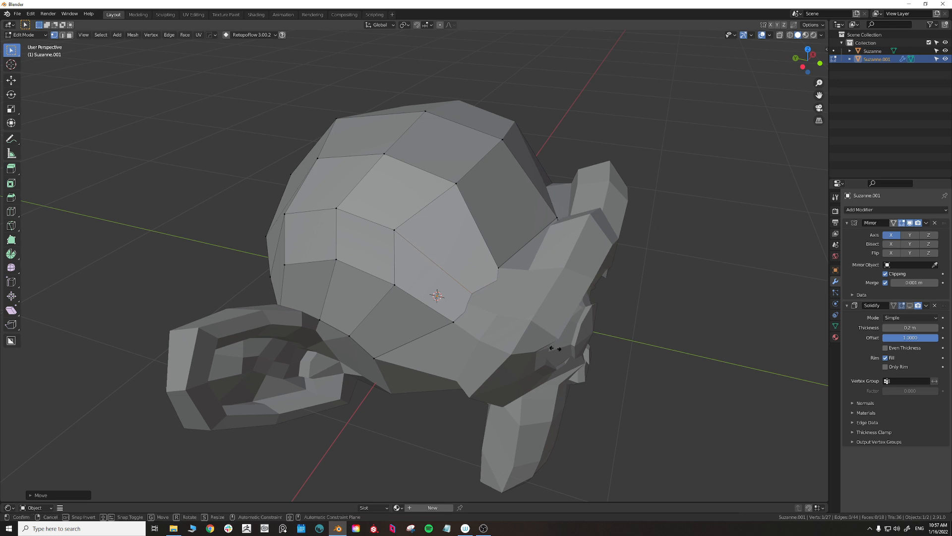
{"action": "left_click", "coordinate": [502, 307]}
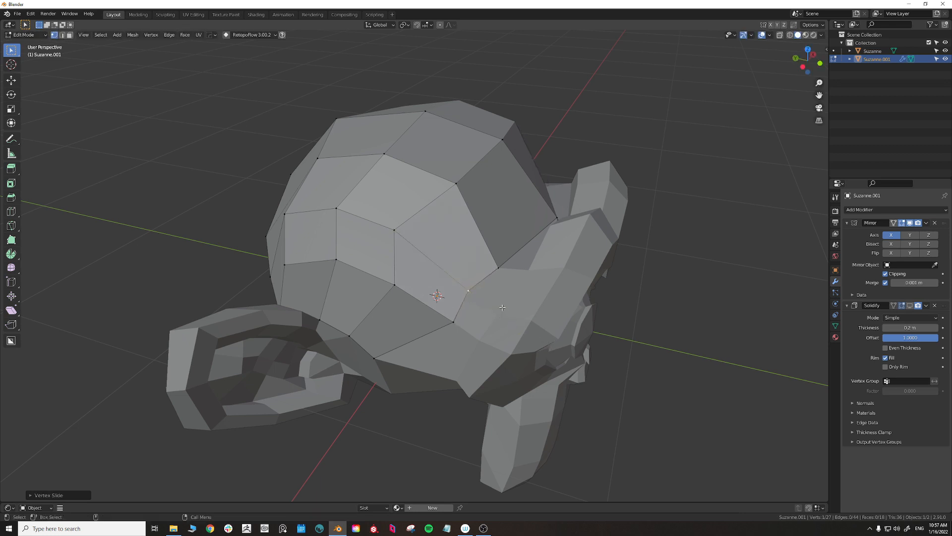
Step: Slide the vertex above the temple along its edge, and move it up to even out the surrounding faces
{"action": "left_click", "coordinate": [395, 231]}
{"action": "key", "text": "g"}
{"action": "key", "text": "g"}
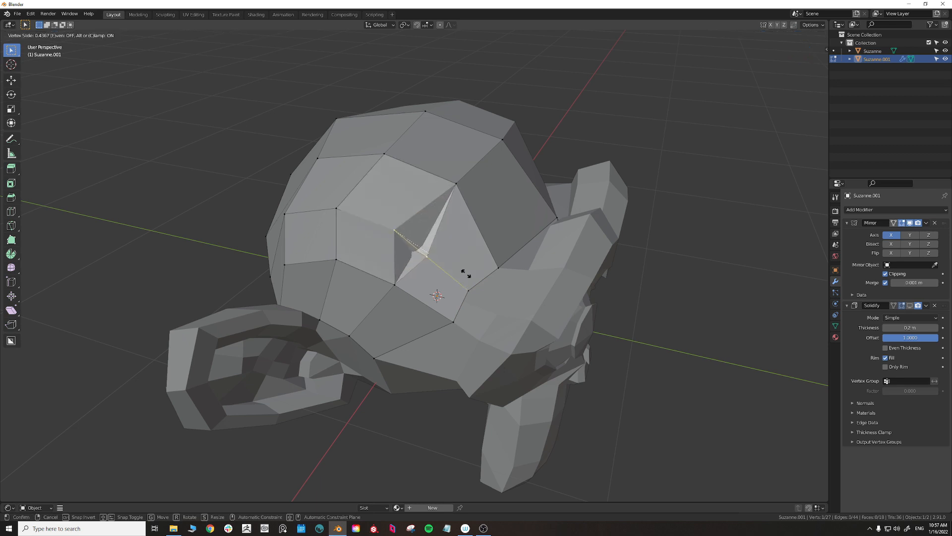
{"action": "left_click", "coordinate": [466, 274]}
{"action": "middle_click_drag", "start_coordinate": [724, 365], "coordinate": [742, 344]}
{"action": "key", "text": "g"}
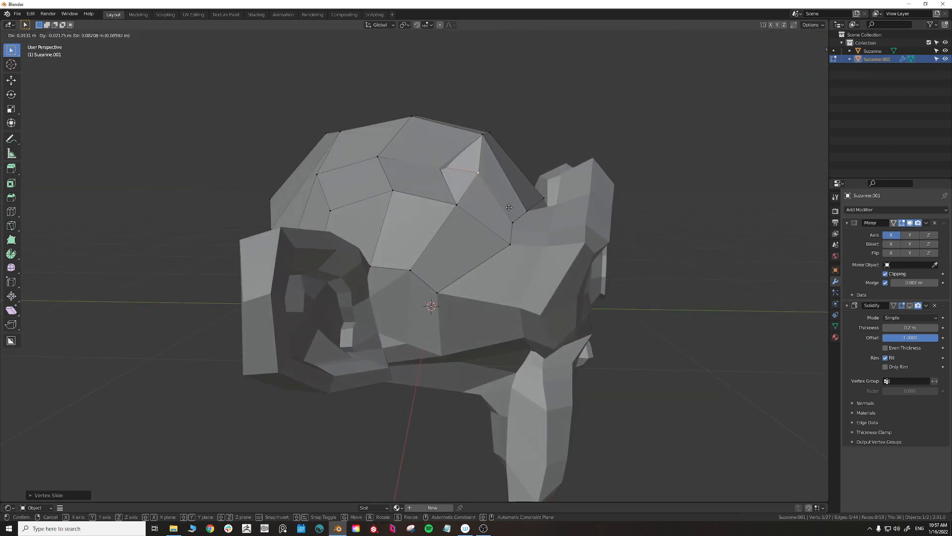
{"action": "left_click", "coordinate": [501, 196]}
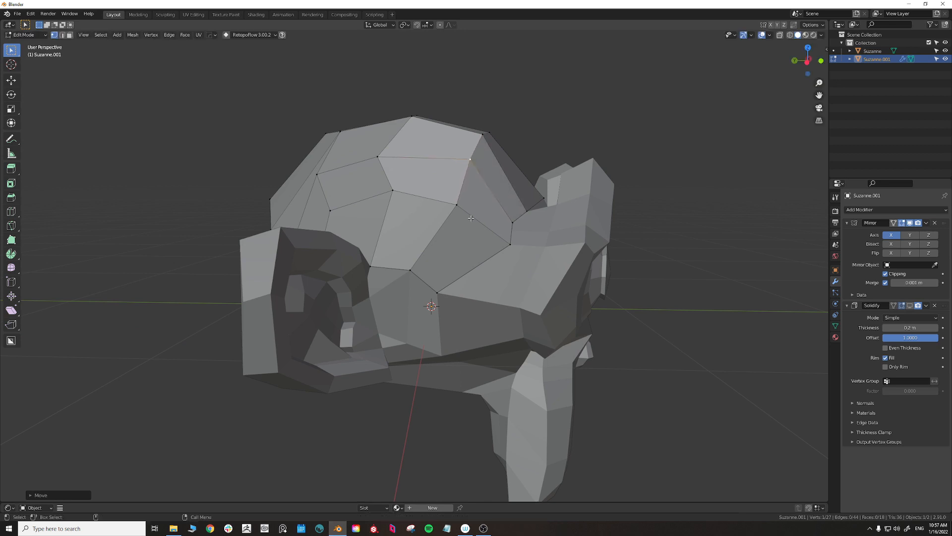
Step: Slide the cap's rim vertex above the ear along its adjoining edges and move it to reshape the rim
{"action": "left_click", "coordinate": [372, 266]}
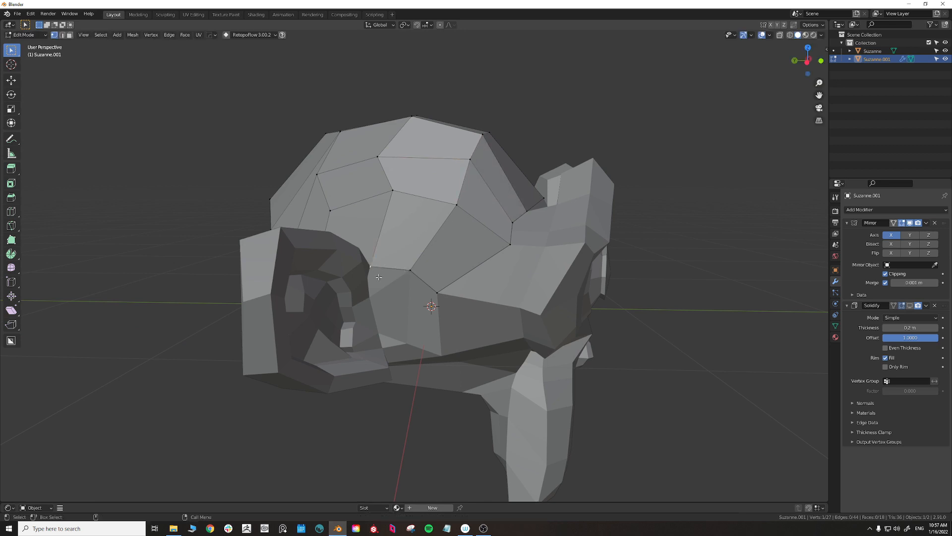
{"action": "key", "text": "shift+v"}
{"action": "left_click", "coordinate": [380, 270]}
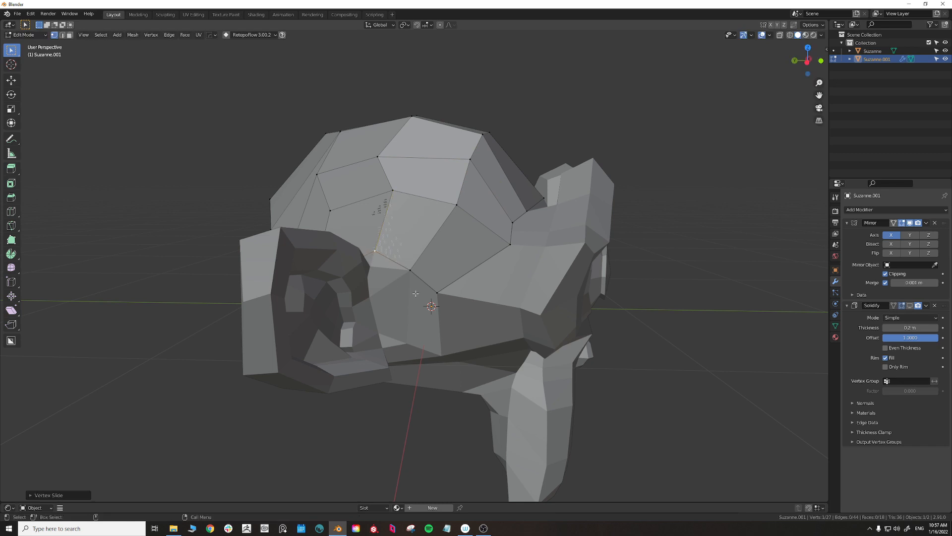
{"action": "middle_click_drag", "start_coordinate": [380, 270], "coordinate": [479, 350]}
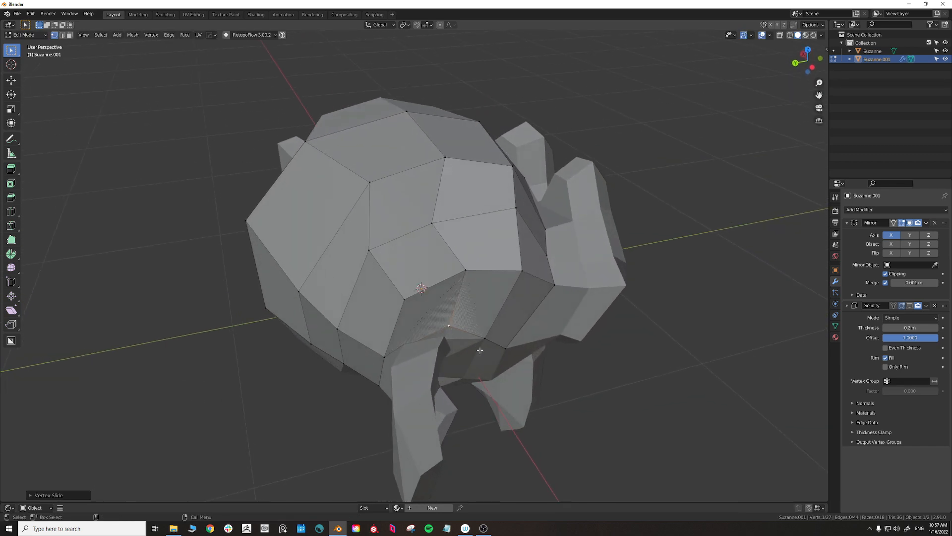
{"action": "key", "text": "shift+v"}
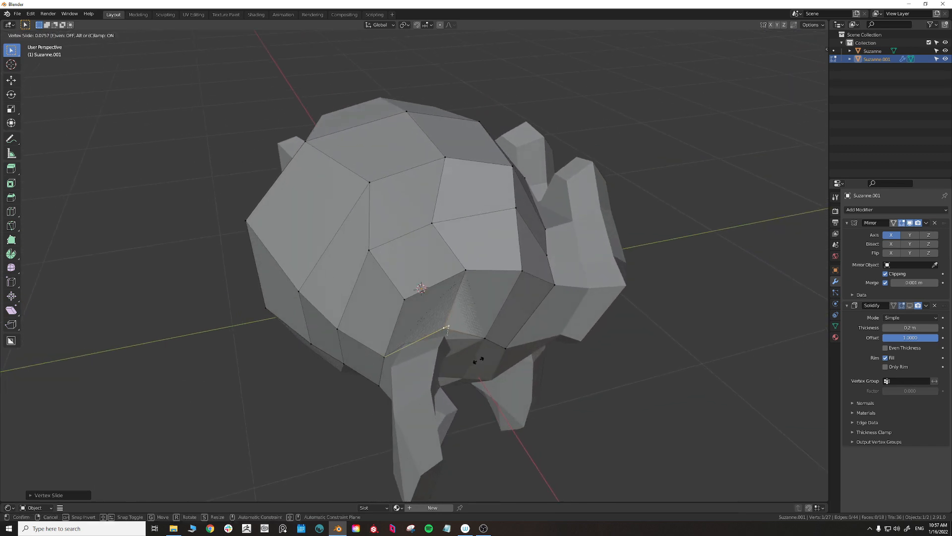
{"action": "left_click", "coordinate": [478, 364]}
{"action": "key", "text": "g"}
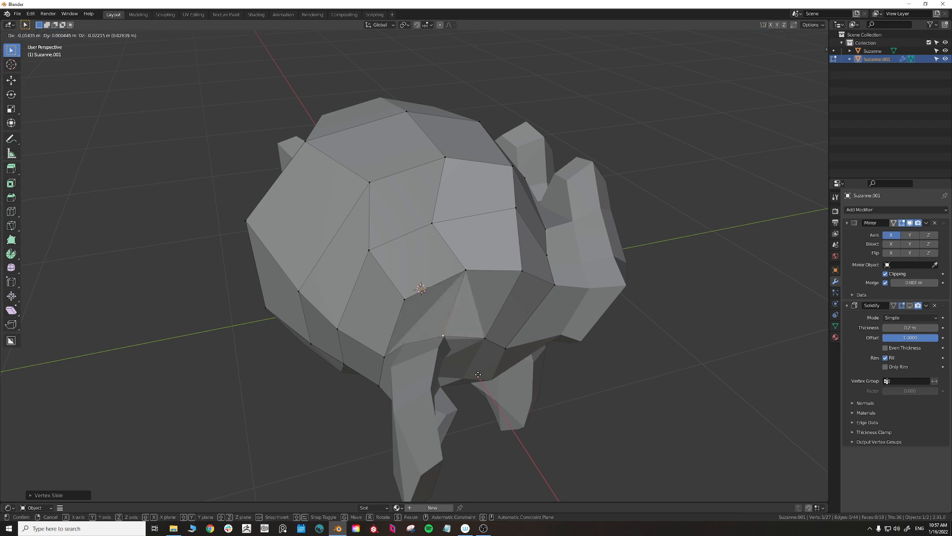
{"action": "left_click", "coordinate": [499, 400]}
Step: Slide the rim vertex behind the ear a short way along the cap's border edge
{"action": "middle_click_drag", "start_coordinate": [502, 403], "coordinate": [495, 335]}
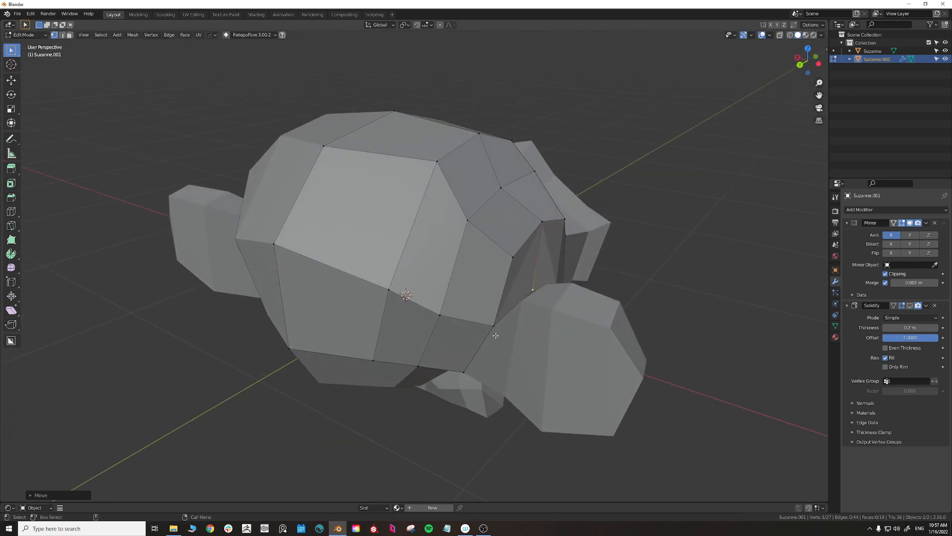
{"action": "left_click", "coordinate": [492, 326]}
{"action": "key", "text": "shift+v"}
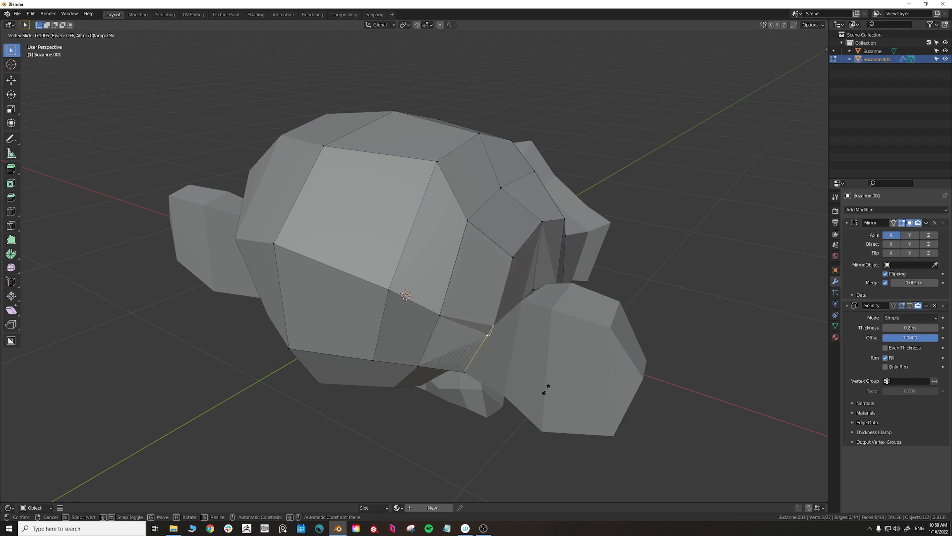
{"action": "left_click", "coordinate": [546, 387]}
{"action": "middle_click_drag", "start_coordinate": [644, 397], "coordinate": [637, 364]}
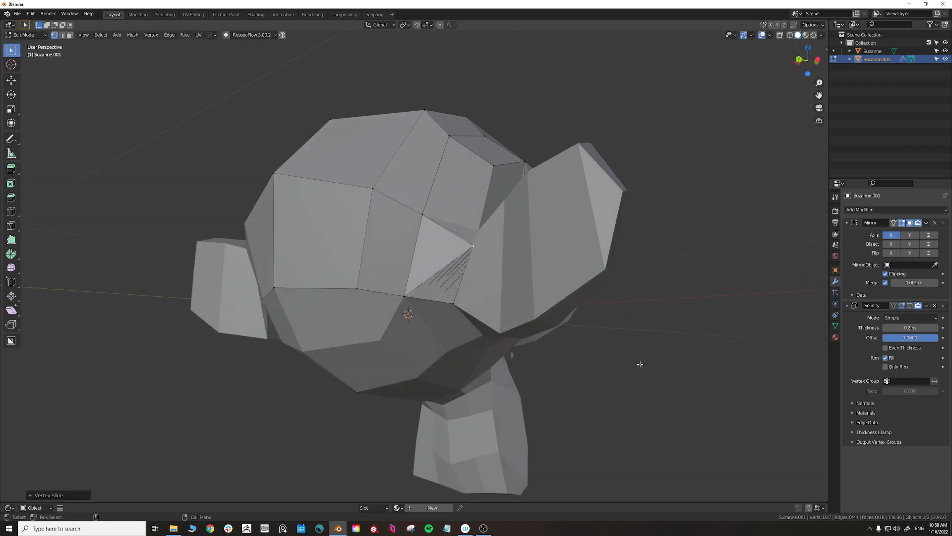
{"action": "key", "text": "g"}
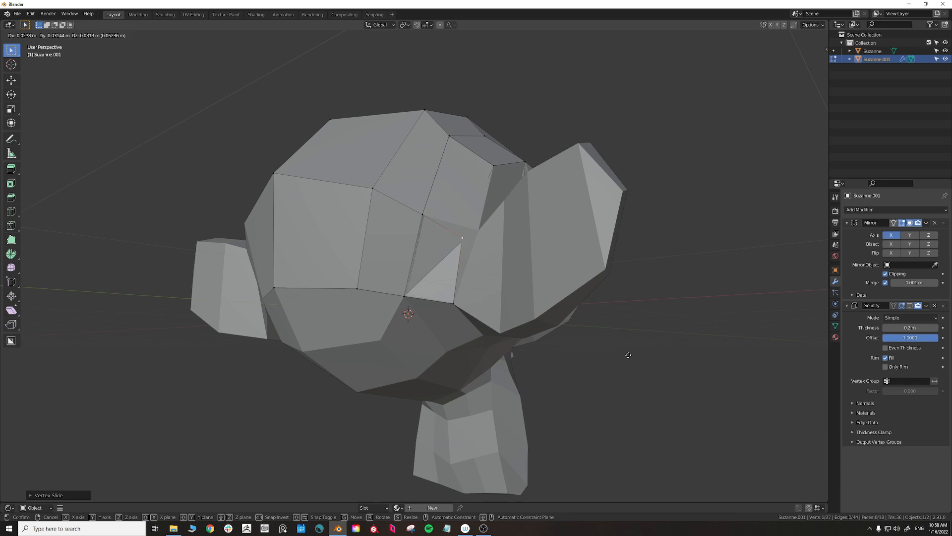
{"action": "right_click", "coordinate": [630, 366]}
{"action": "middle_click_drag", "start_coordinate": [708, 391], "coordinate": [539, 444]}
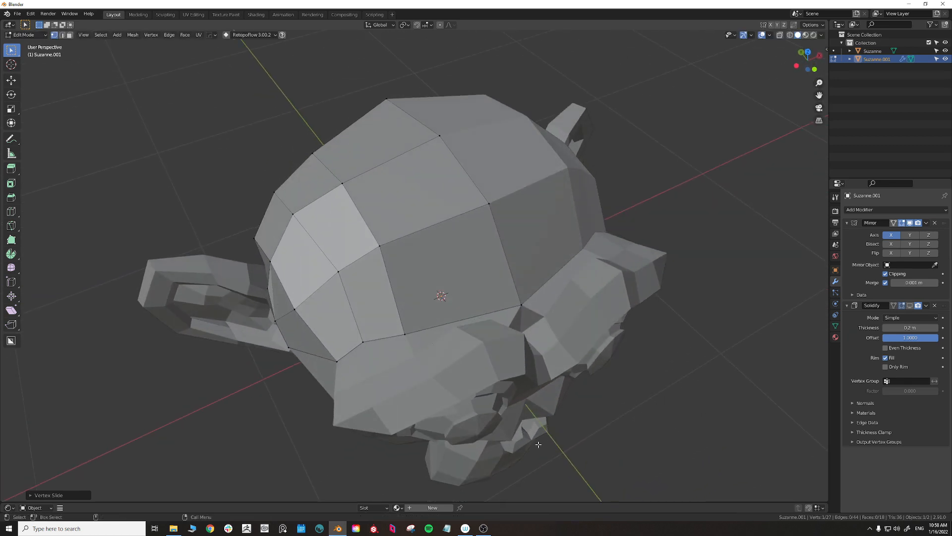
Step: Move the cap's front rim vertex above the brow forward and up, adjusting it from two viewing angles
{"action": "left_click", "coordinate": [363, 341]}
{"action": "key", "text": "shift+v"}
{"action": "left_click", "coordinate": [375, 358]}
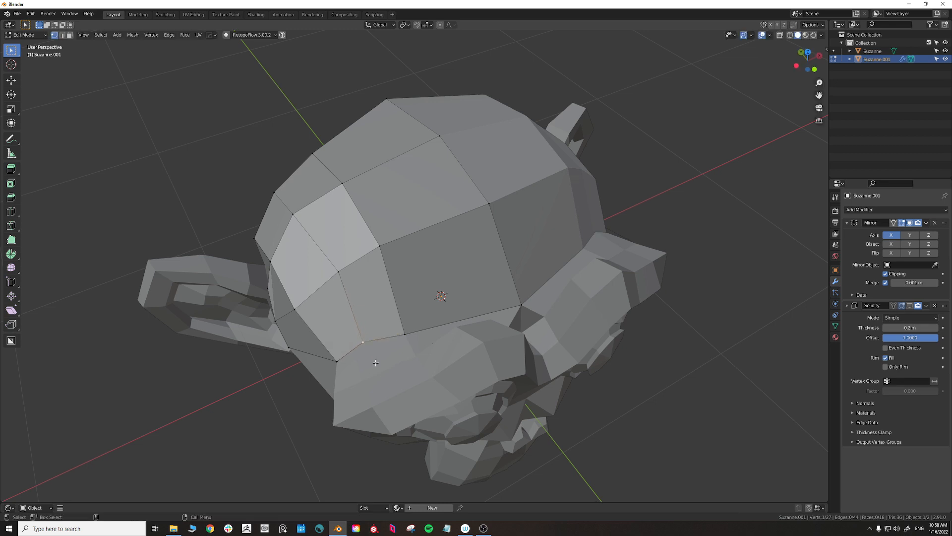
{"action": "key", "text": "g"}
{"action": "left_click", "coordinate": [377, 370]}
{"action": "middle_click_drag", "start_coordinate": [379, 372], "coordinate": [667, 435]}
{"action": "key", "text": "g"}
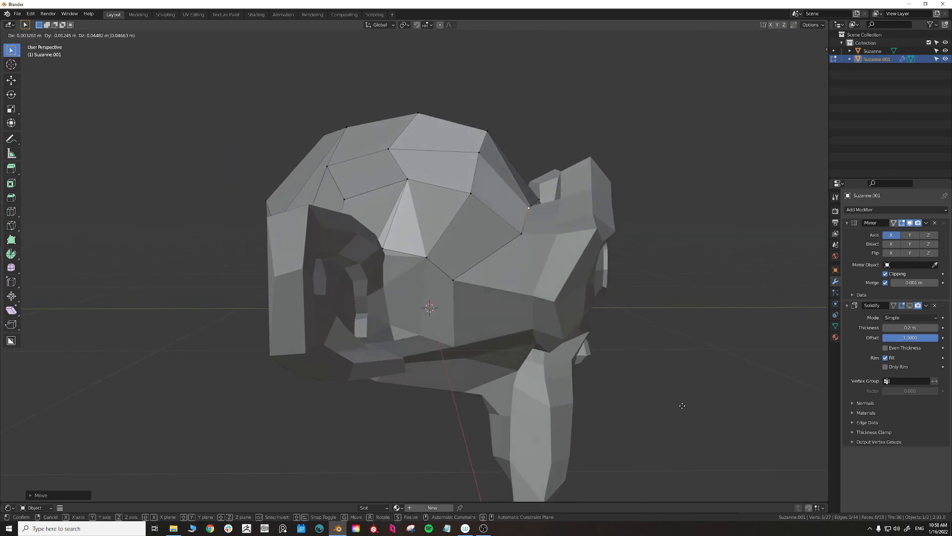
{"action": "left_click", "coordinate": [682, 406]}
Step: Move the adjacent front rim vertex, nearer the forehead's centre, outward toward the brow
{"action": "middle_click_drag", "start_coordinate": [685, 404], "coordinate": [557, 315]}
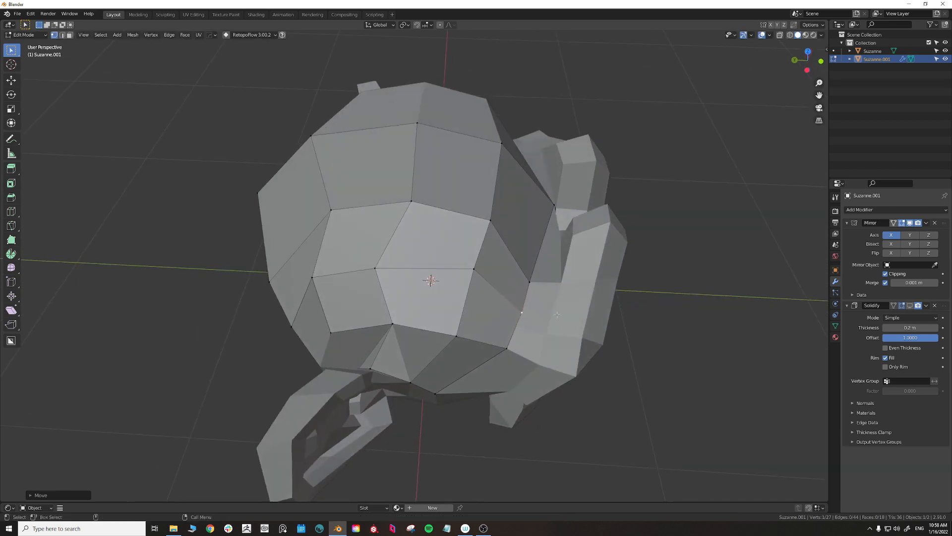
{"action": "left_click", "coordinate": [530, 280]}
{"action": "key", "text": "g"}
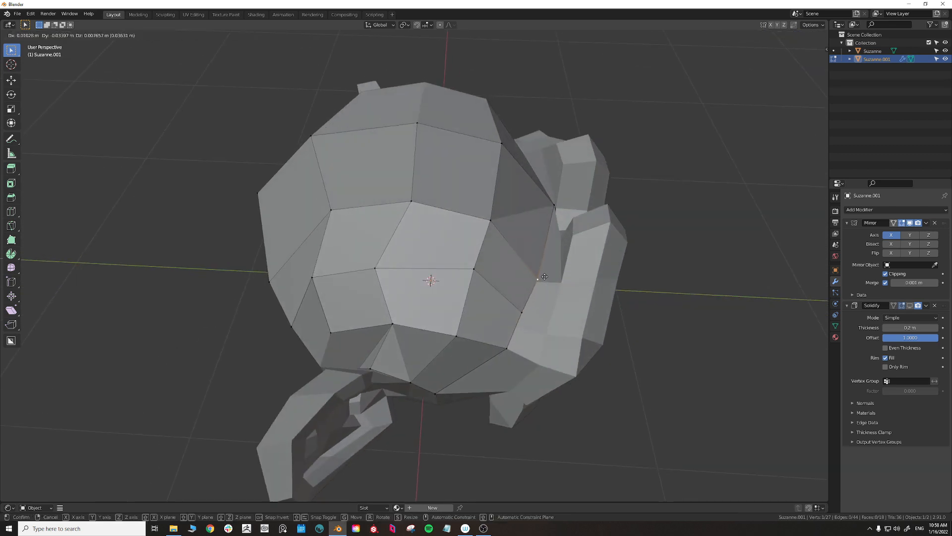
{"action": "left_click", "coordinate": [573, 284]}
Step: Add a centred loop cut running front to back through the cap's faces beside the mirror line
{"action": "middle_click_drag", "start_coordinate": [572, 284], "coordinate": [553, 334]}
{"action": "key", "text": "ctrl+r"}
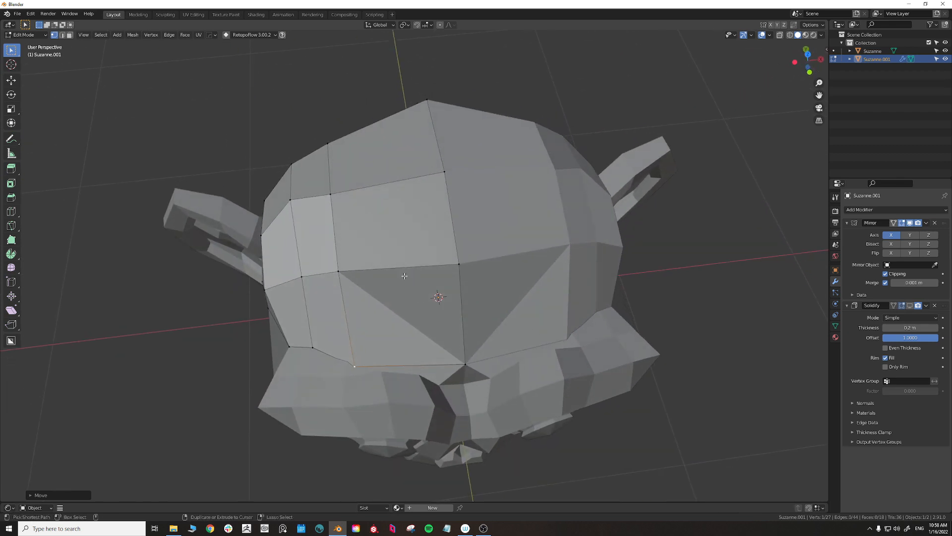
{"action": "left_click", "coordinate": [404, 275]}
{"action": "left_click", "coordinate": [404, 275]}
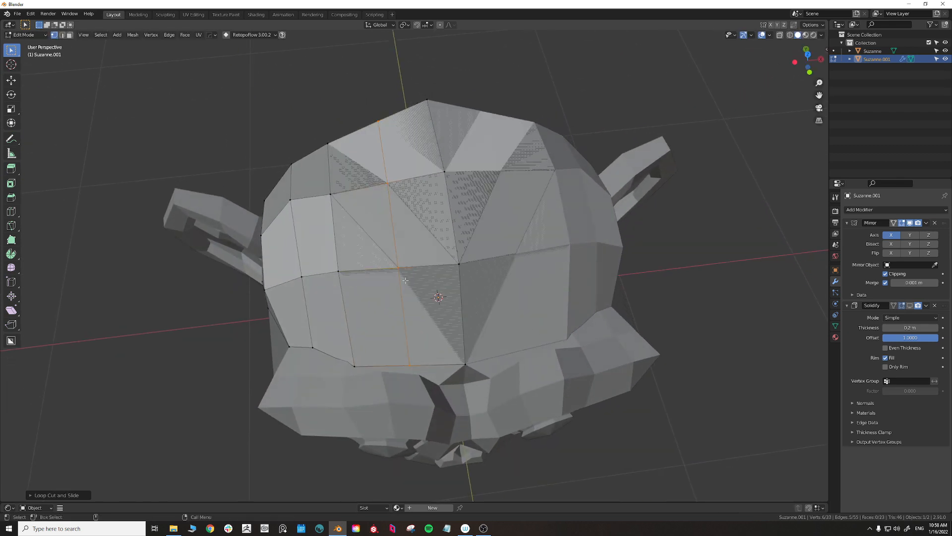
Step: Select the new loop's vertex on the front rim and move it slightly to follow the rim's curve
{"action": "middle_click_drag", "start_coordinate": [404, 275], "coordinate": [514, 356]}
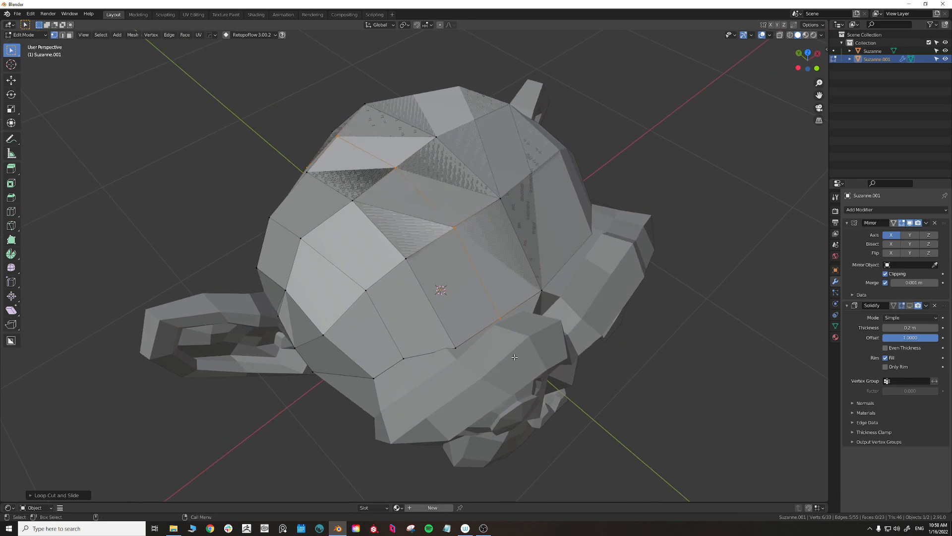
{"action": "left_click", "coordinate": [498, 319]}
{"action": "middle_click_drag", "start_coordinate": [498, 319], "coordinate": [530, 354]}
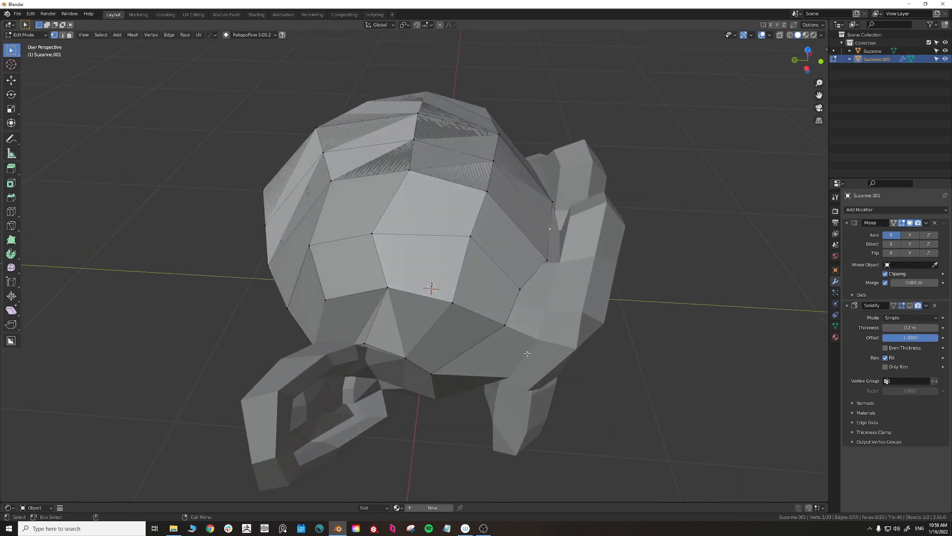
{"action": "key", "text": "g"}
{"action": "left_click", "coordinate": [530, 352]}
Step: Move the new loop's vertex on the crown slightly to round the top of the cap
{"action": "right_click_drag", "start_coordinate": [590, 366], "coordinate": [445, 203], "text": "alt"}
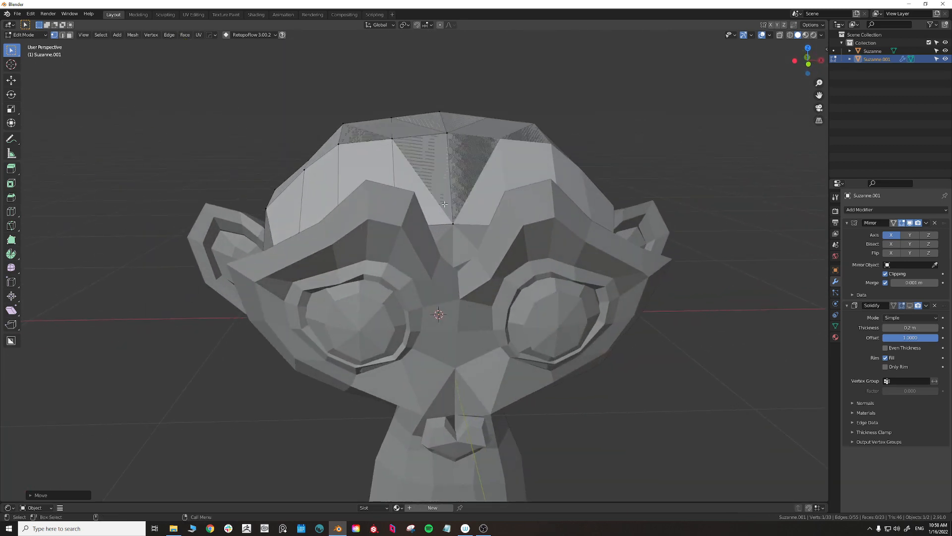
{"action": "left_click", "coordinate": [390, 117]}
{"action": "key", "text": "g"}
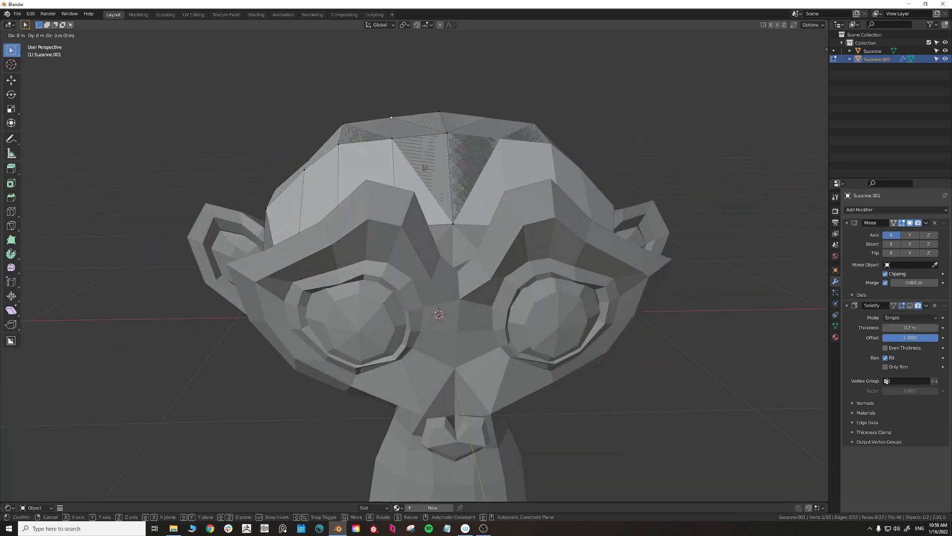
{"action": "left_click", "coordinate": [430, 170]}
Step: Turn the Solidify display back on in the viewport and inspect the thickened cap
{"action": "right_click_drag", "start_coordinate": [486, 194], "coordinate": [555, 210], "text": "alt"}
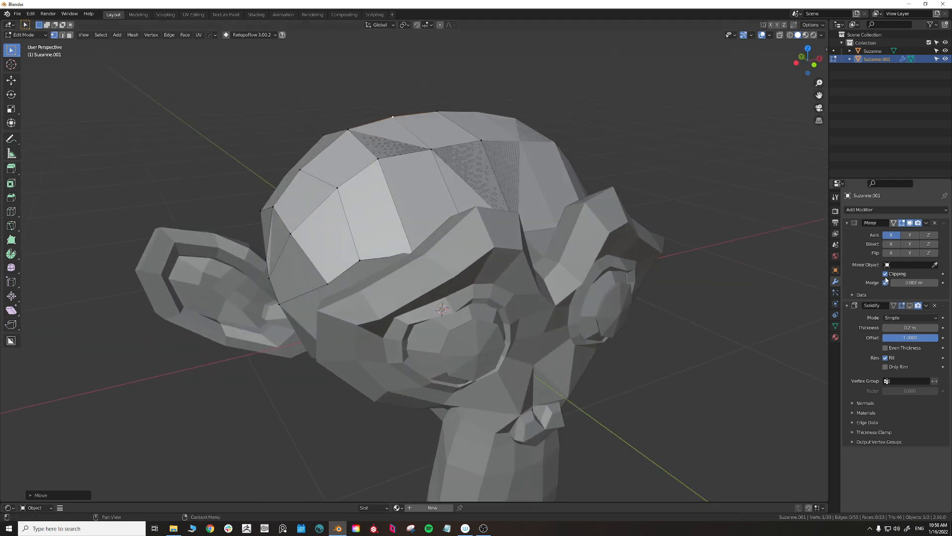
{"action": "left_click", "coordinate": [910, 307]}
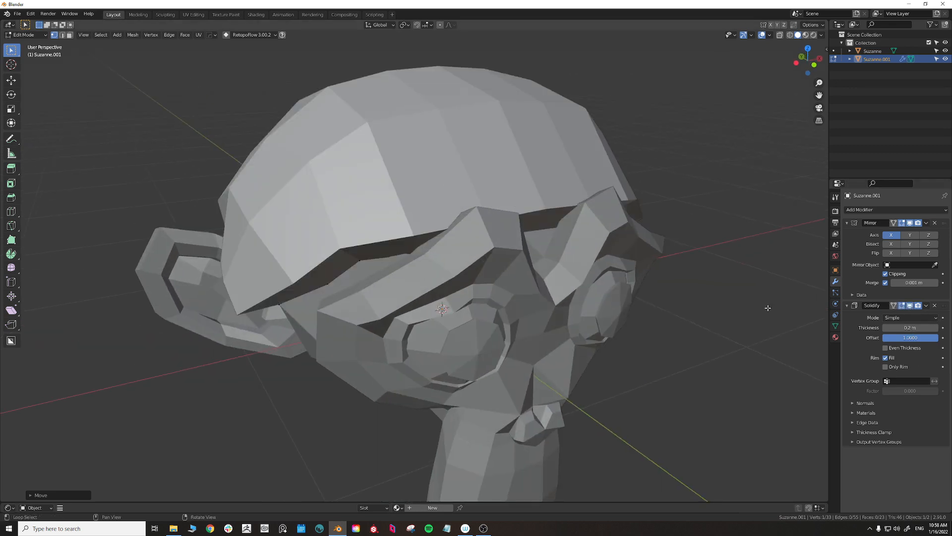
{"action": "right_click_drag", "start_coordinate": [728, 319], "coordinate": [779, 304], "text": "alt"}
{"action": "scroll", "coordinate": [702, 351], "scroll_direction": "down", "scroll_amount": 4}
{"action": "middle_click_drag", "start_coordinate": [702, 351], "coordinate": [525, 336]}
{"action": "middle_click_drag", "start_coordinate": [586, 321], "coordinate": [638, 330]}
{"action": "scroll", "coordinate": [612, 337], "scroll_direction": "up", "scroll_amount": 1}
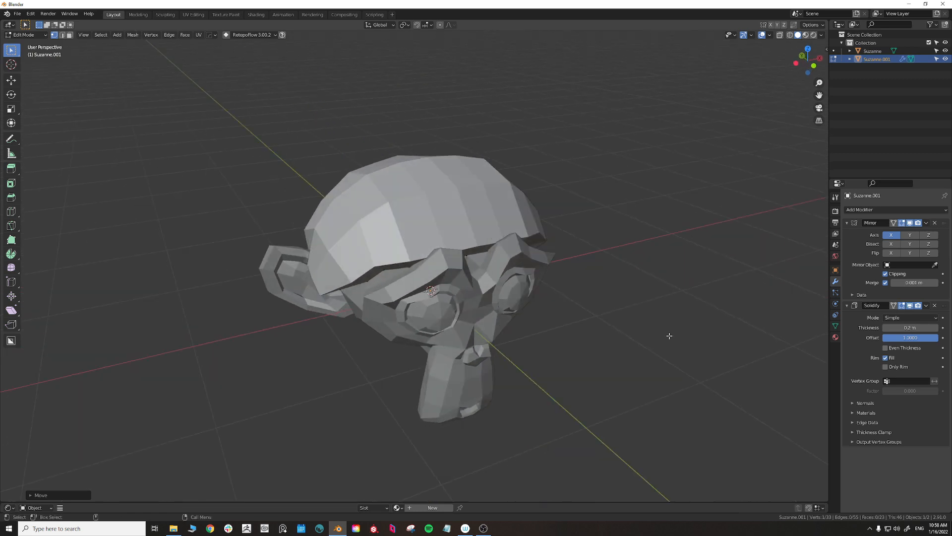
Step: Switch to Object Mode and apply the cap's Mirror and Solidify modifiers, in that order
{"action": "left_click", "coordinate": [927, 223]}
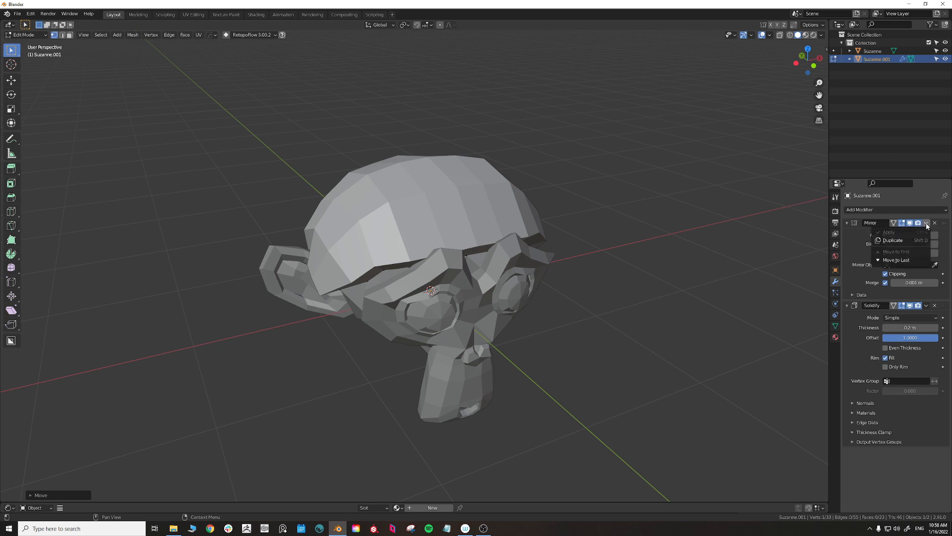
{"action": "left_click", "coordinate": [23, 35]}
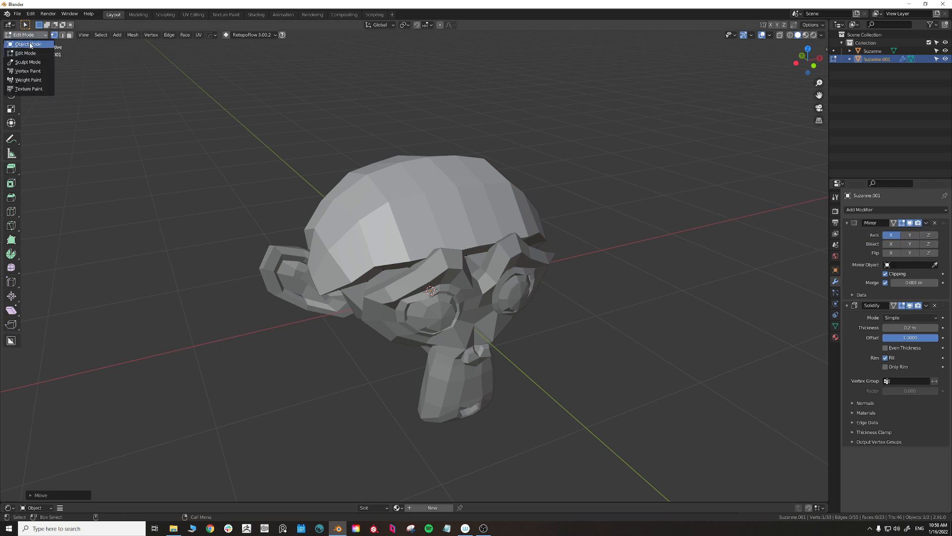
{"action": "left_click", "coordinate": [28, 45]}
{"action": "left_click", "coordinate": [926, 223]}
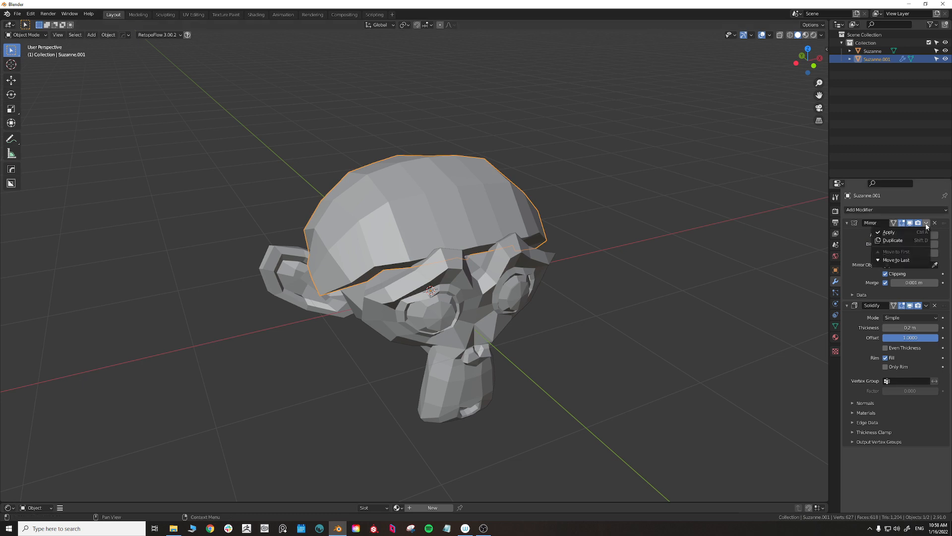
{"action": "left_click", "coordinate": [930, 229]}
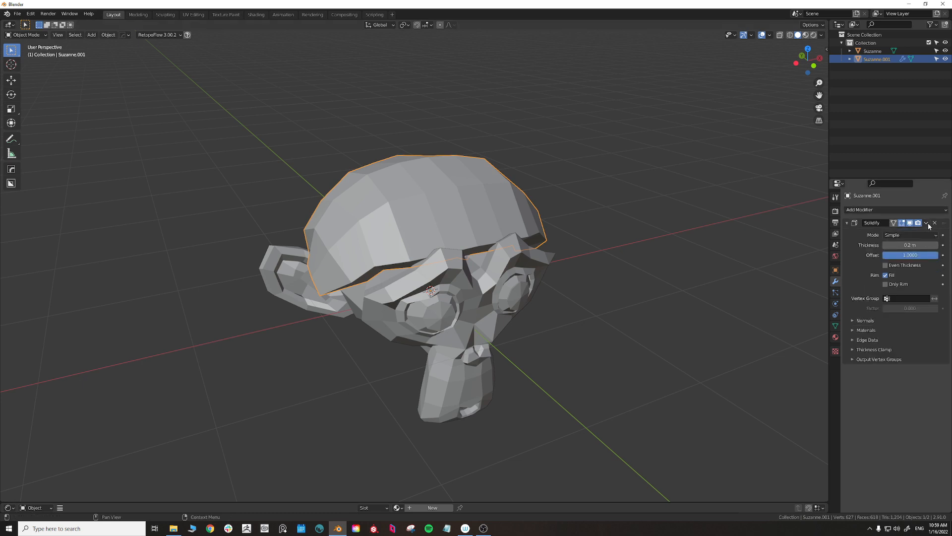
{"action": "left_click", "coordinate": [928, 224]}
{"action": "left_click", "coordinate": [921, 235]}
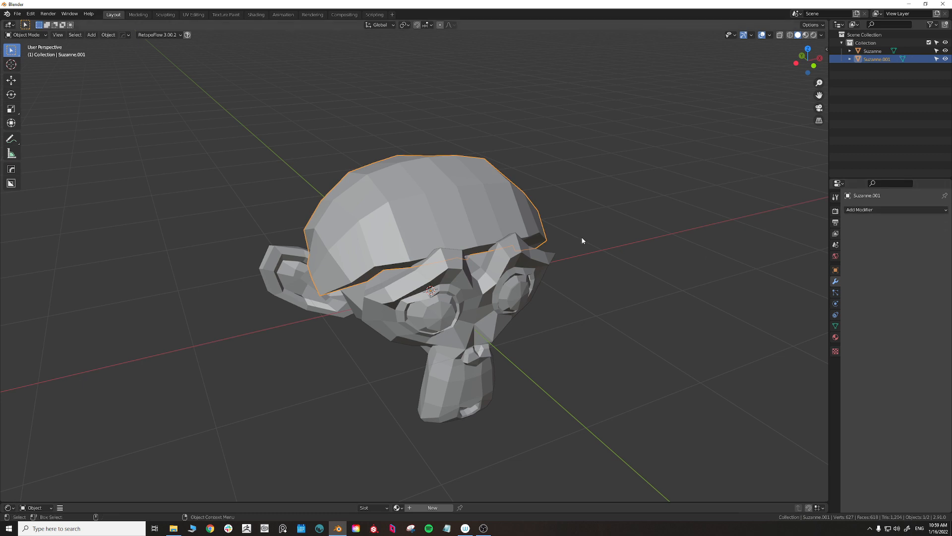
Step: Hide everything except the cap and enter Edit Mode to examine its applied inner and outer geometry
{"action": "key", "text": "shift+h"}
{"action": "middle_click_drag", "start_coordinate": [589, 278], "coordinate": [651, 352]}
{"action": "left_click", "coordinate": [30, 35]}
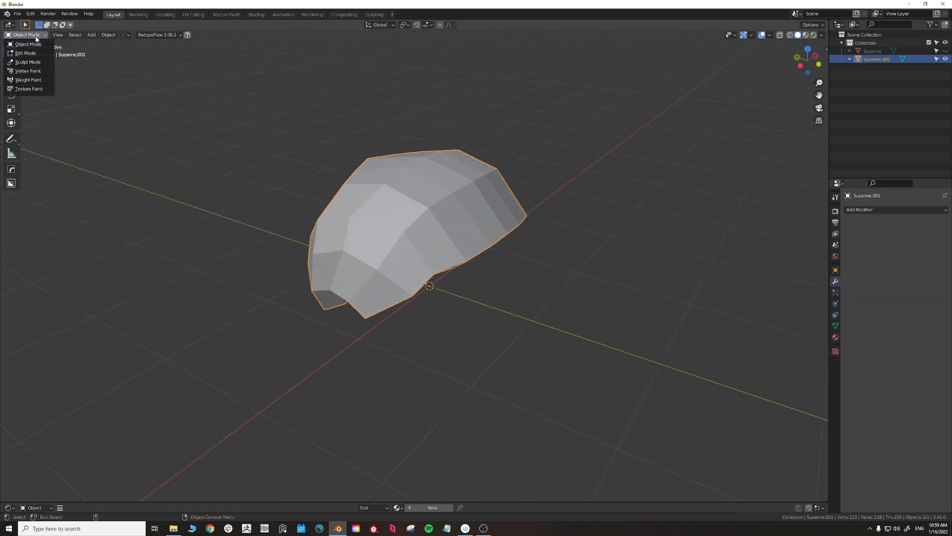
{"action": "left_click", "coordinate": [38, 59]}
{"action": "mouse_move", "coordinate": [428, 317]}
{"action": "middle_mouse_down"}
{"action": "mouse_move", "coordinate": [372, 276]}
{"action": "mouse_move", "coordinate": [380, 342]}
{"action": "mouse_move", "coordinate": [424, 299]}
{"action": "middle_mouse_up"}
{"action": "middle_click_drag", "start_coordinate": [563, 358], "coordinate": [575, 339]}
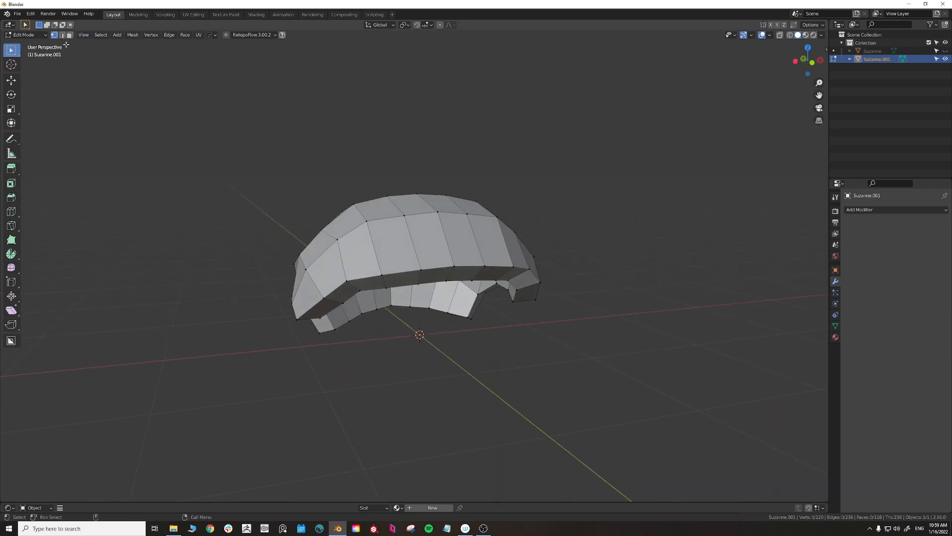
Step: Return to Object Mode and delete the cap
{"action": "left_click", "coordinate": [46, 35]}
{"action": "left_click", "coordinate": [28, 44]}
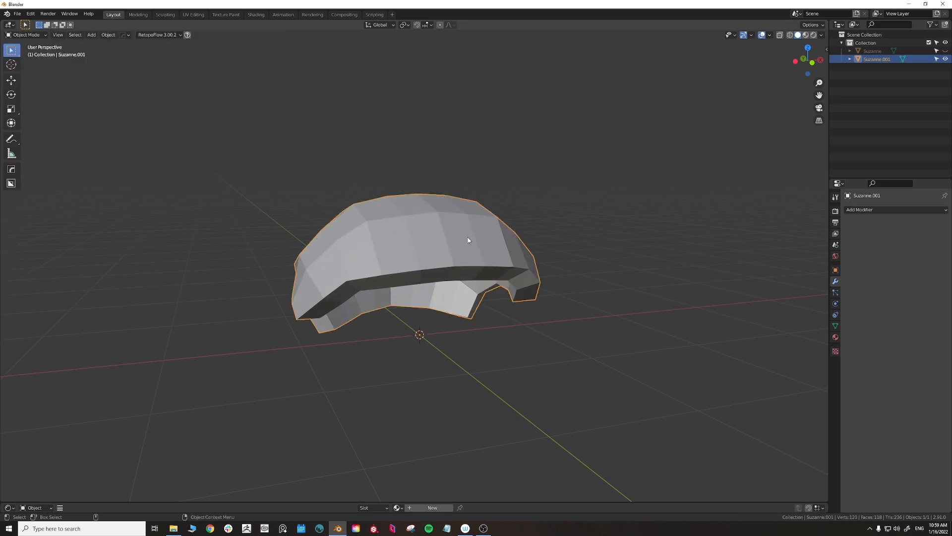
{"action": "key", "text": "Delete"}
{"action": "middle_click_drag", "start_coordinate": [338, 275], "coordinate": [449, 345]}
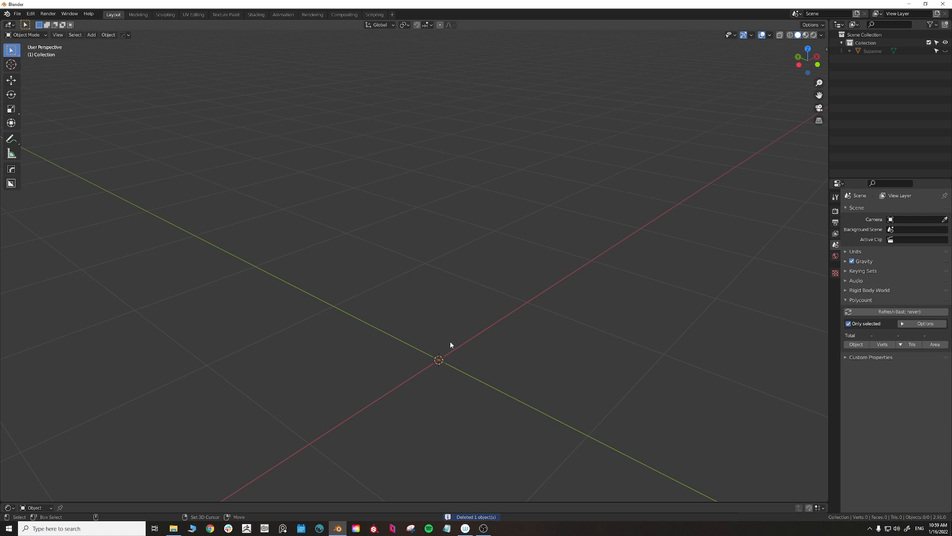
Step: Add a plane mesh at the scene's origin
{"action": "key", "text": "shift+a"}
{"action": "mouse_move", "coordinate": [450, 341]}
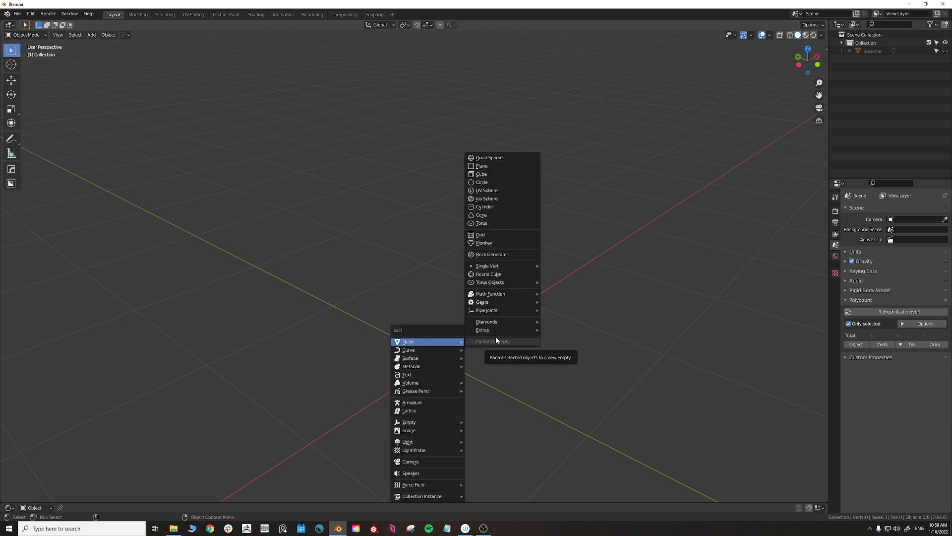
{"action": "mouse_move", "coordinate": [499, 267]}
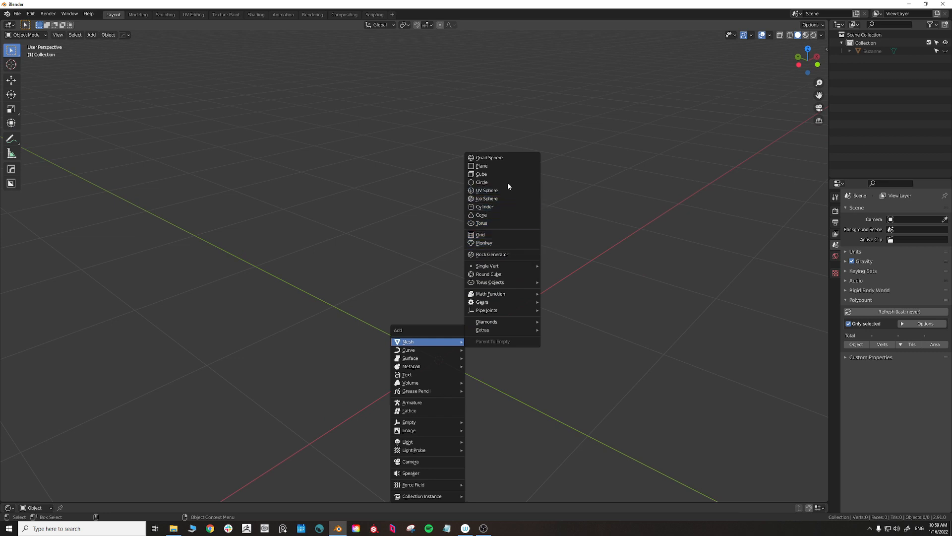
{"action": "left_click", "coordinate": [505, 165]}
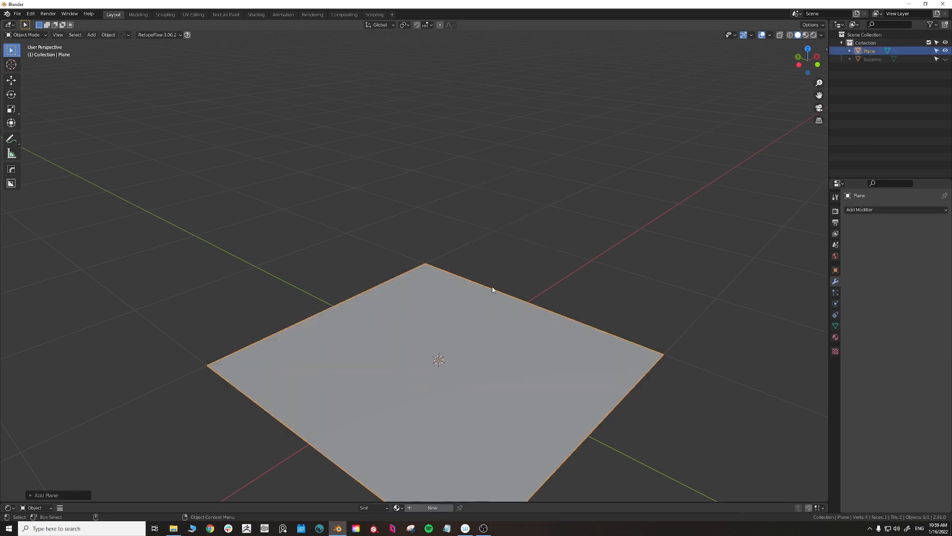
{"action": "middle_click_drag", "start_coordinate": [494, 289], "coordinate": [513, 233]}
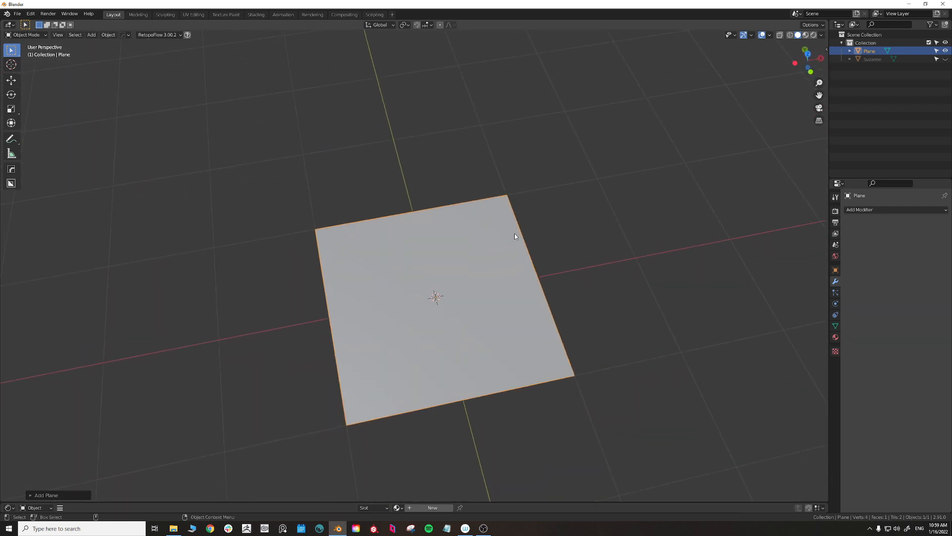
{"action": "middle_click_drag", "start_coordinate": [432, 258], "coordinate": [444, 286]}
{"action": "scroll", "coordinate": [435, 300], "scroll_direction": "up", "scroll_amount": 1}
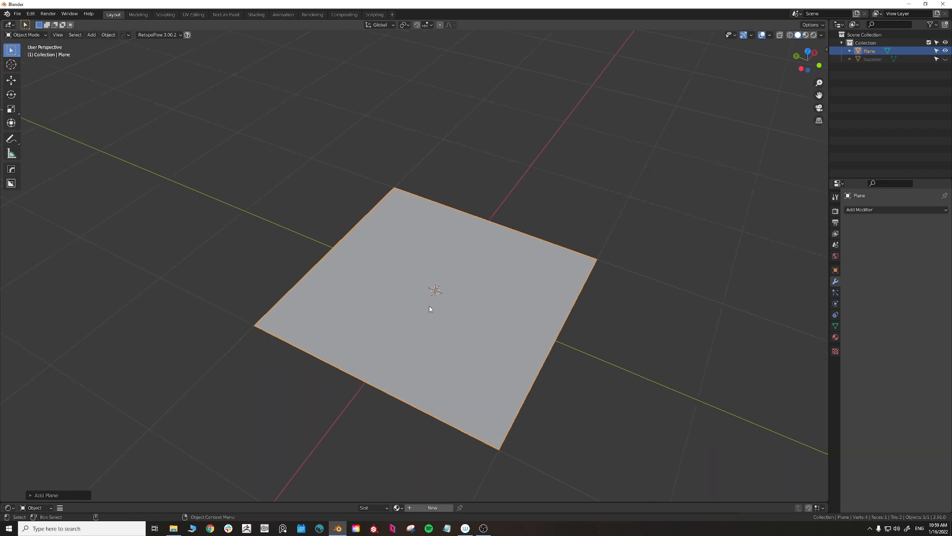
Step: In Edit Mode, divide the plane into four quarters with two centred, perpendicular loop cuts
{"action": "left_click", "coordinate": [43, 35]}
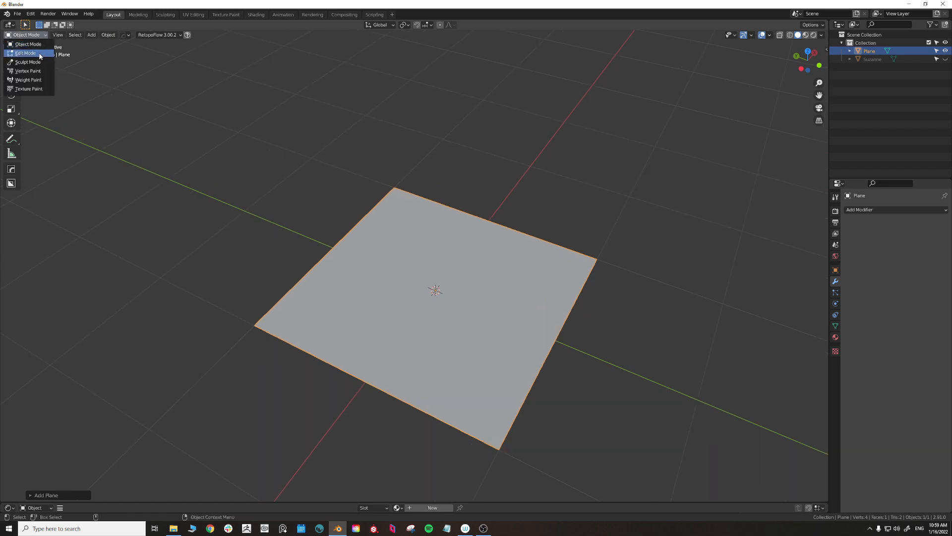
{"action": "left_click", "coordinate": [30, 53]}
{"action": "left_click", "coordinate": [558, 192]}
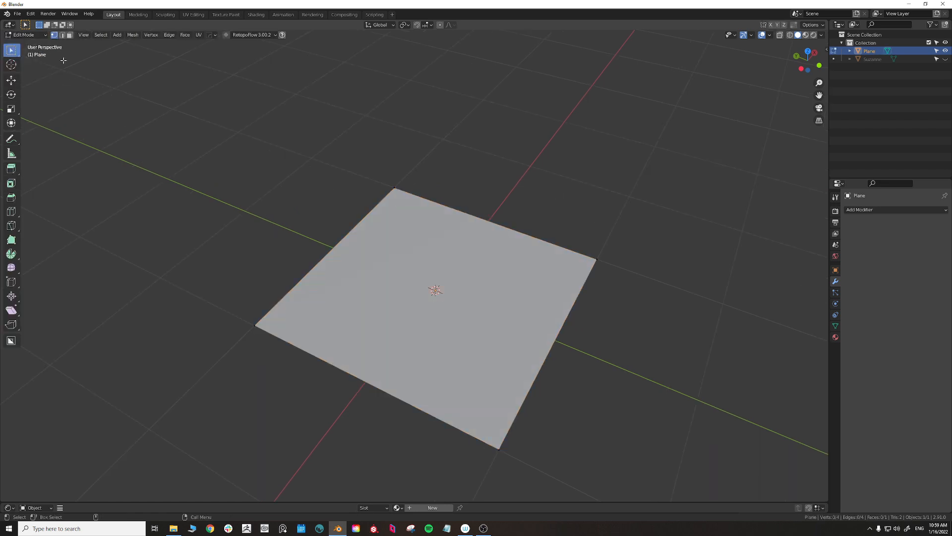
{"action": "key", "text": "ctrl+r"}
{"action": "left_click", "coordinate": [370, 261]}
{"action": "right_click", "coordinate": [428, 279]}
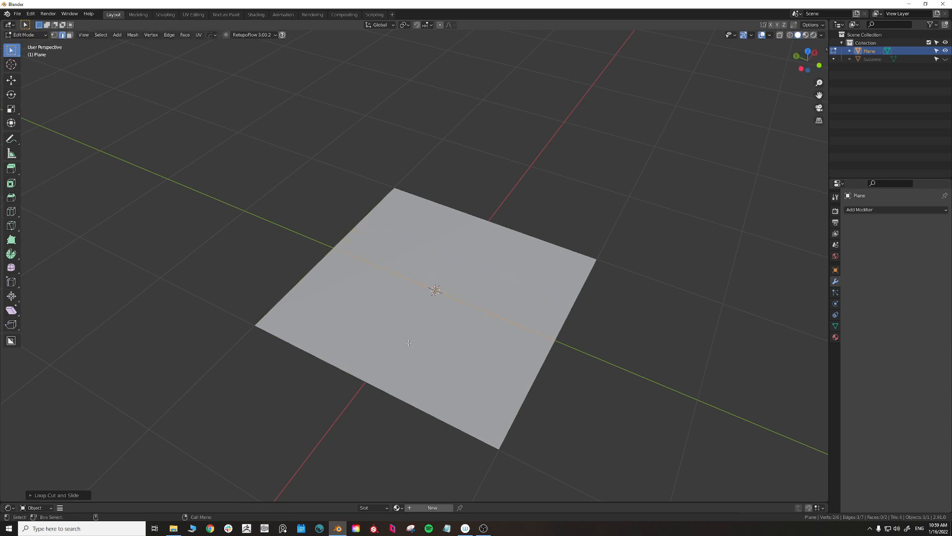
{"action": "key", "text": "ctrl+r"}
{"action": "left_click", "coordinate": [375, 372]}
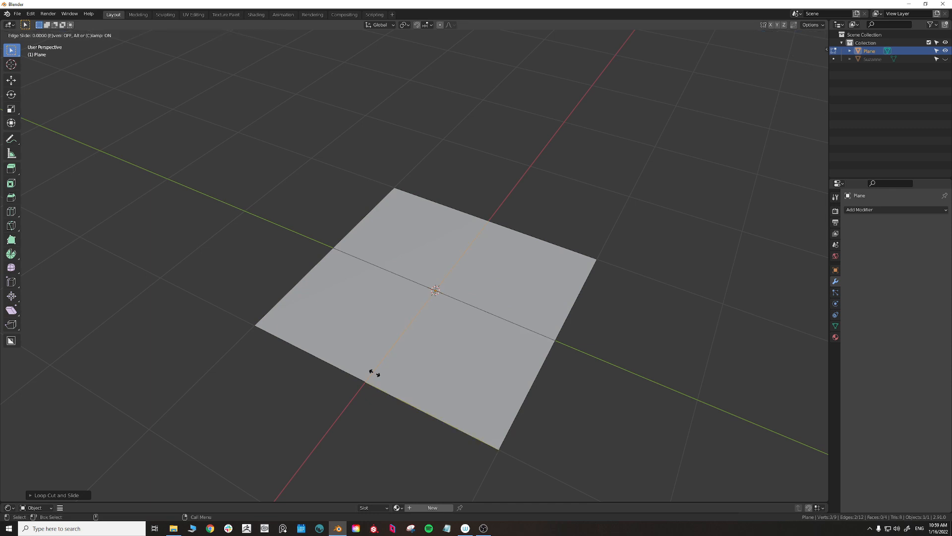
{"action": "right_click", "coordinate": [374, 372]}
Step: Switch to vertex selection, select the plane's centre vertex and try a vertex bevel on it
{"action": "middle_click_drag", "start_coordinate": [700, 227], "coordinate": [632, 240]}
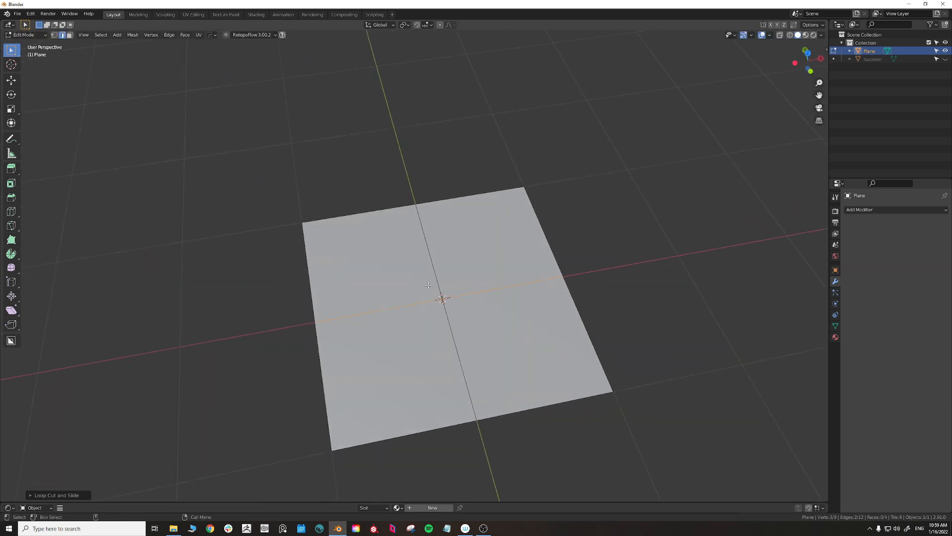
{"action": "left_click", "coordinate": [54, 35]}
{"action": "left_click", "coordinate": [454, 311]}
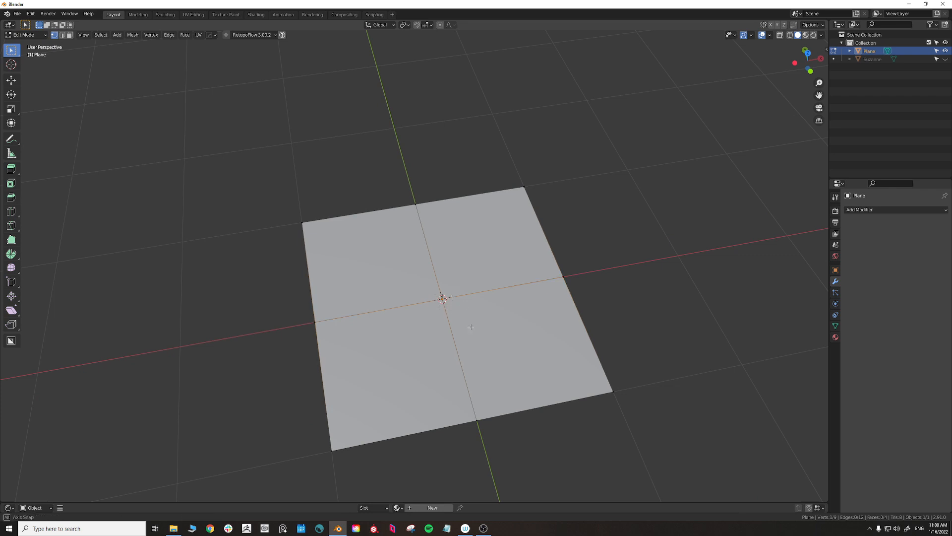
{"action": "middle_click_drag", "start_coordinate": [471, 316], "coordinate": [477, 338]}
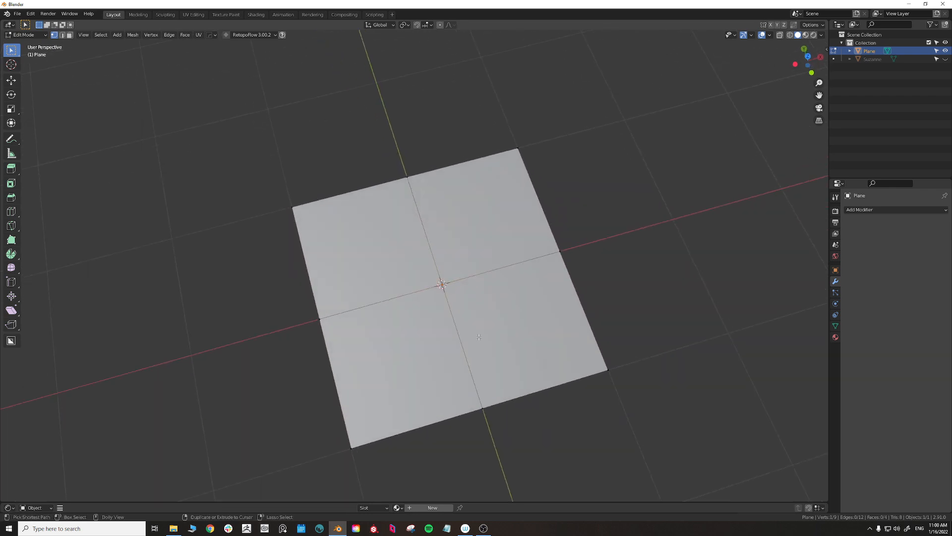
{"action": "key", "text": "ctrl+shift+b"}
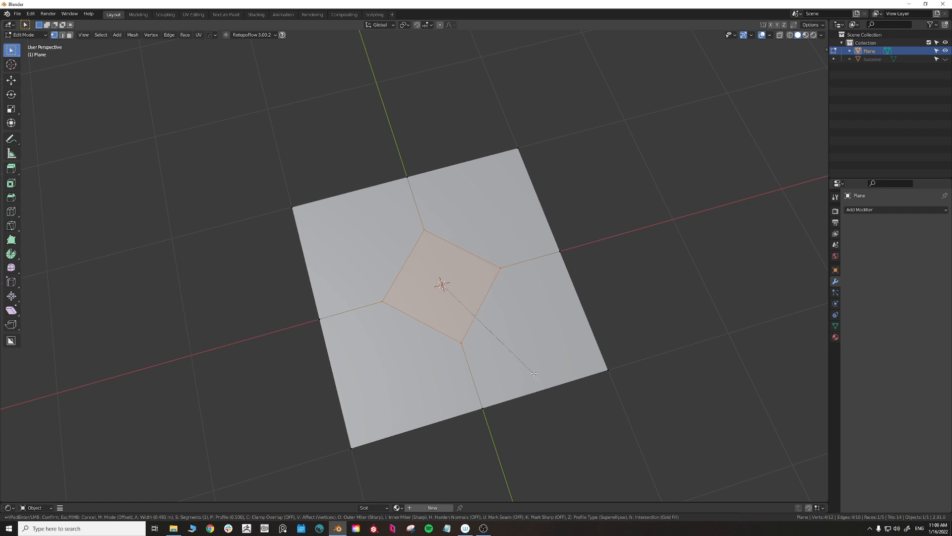
{"action": "key", "text": "Escape"}
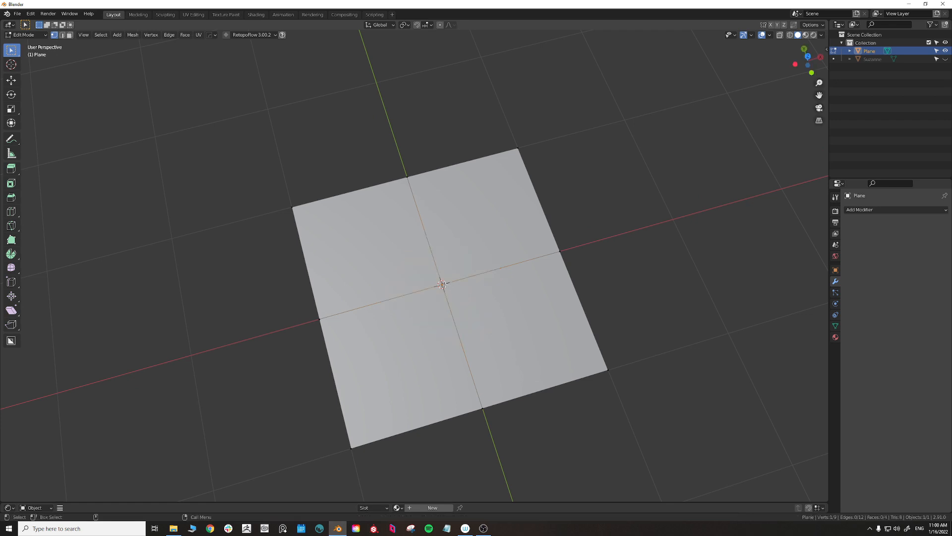
Step: Bevel the centre vertex with a single segment into a large diamond-shaped face reaching close to the plane's edges
{"action": "right_click", "coordinate": [443, 284]}
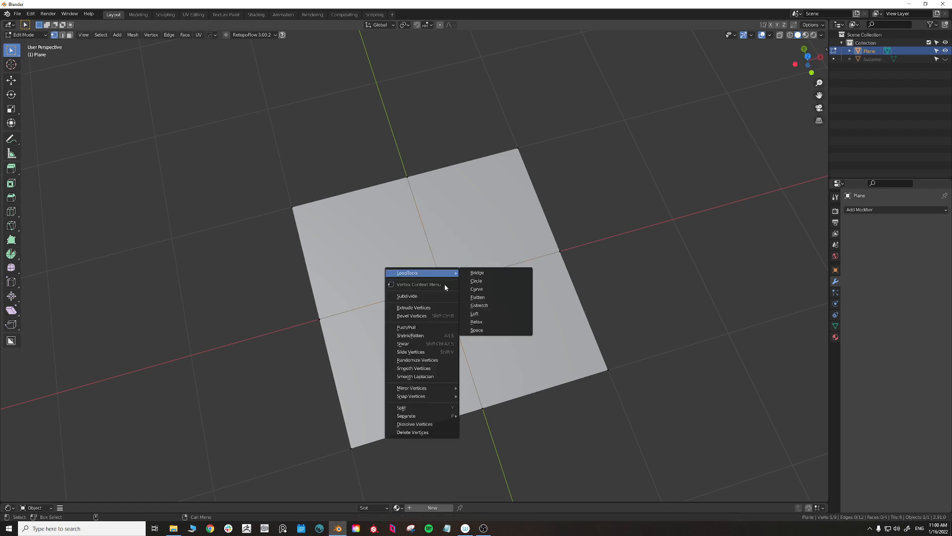
{"action": "left_click", "coordinate": [445, 318]}
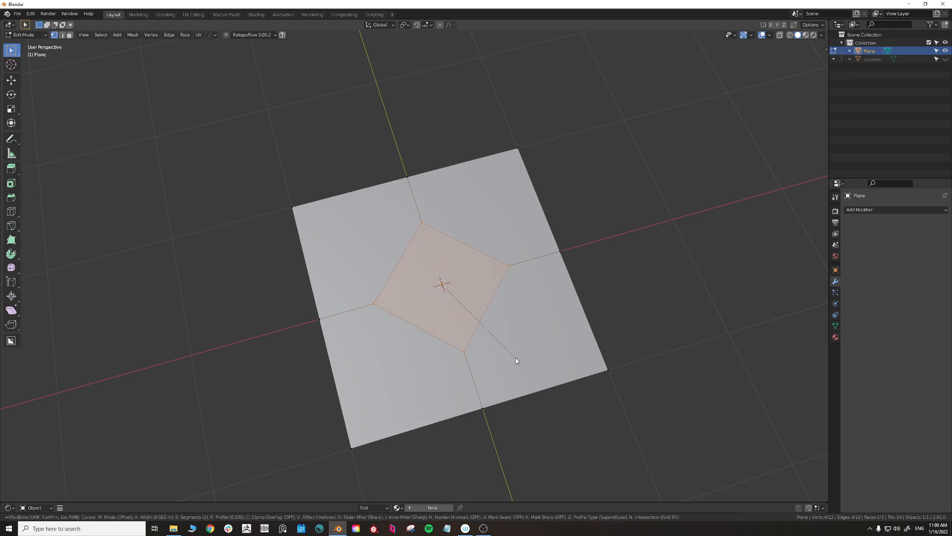
{"action": "scroll", "coordinate": [519, 362], "scroll_direction": "up", "scroll_amount": 3}
{"action": "scroll", "coordinate": [528, 371], "scroll_direction": "up", "scroll_amount": 2}
{"action": "scroll", "coordinate": [529, 384], "scroll_direction": "down", "scroll_amount": 5}
{"action": "left_click", "coordinate": [533, 379]}
{"action": "middle_click_drag", "start_coordinate": [532, 379], "coordinate": [488, 294]}
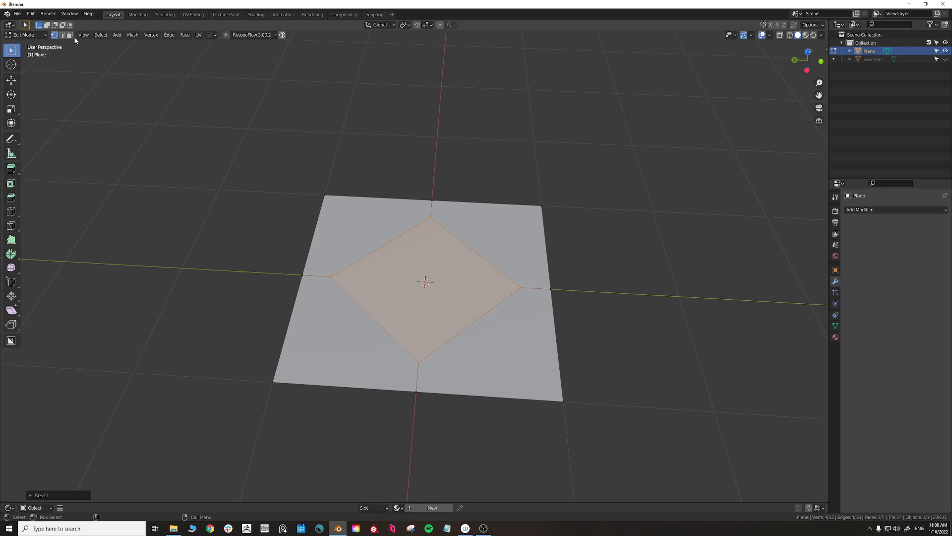
Step: Delete the central diamond face to open a hole in the plane
{"action": "left_click", "coordinate": [443, 282]}
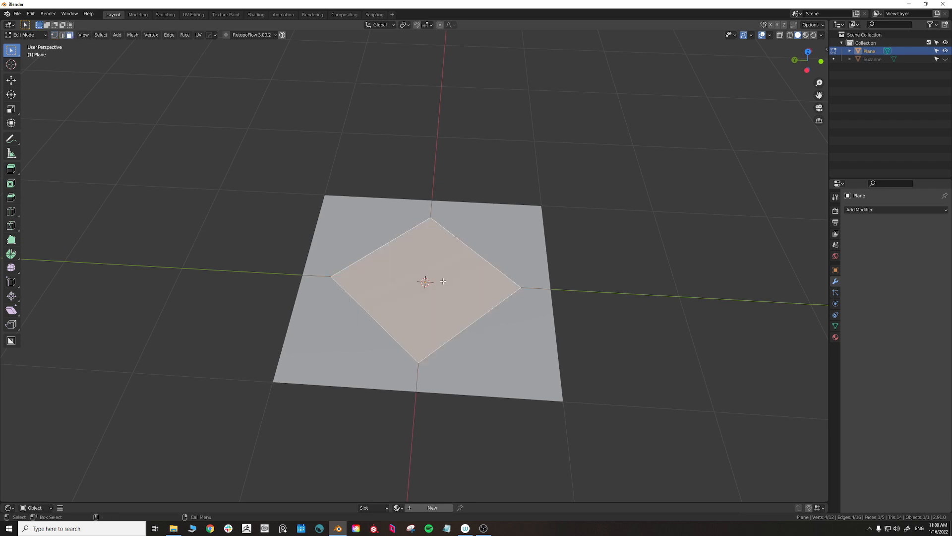
{"action": "key", "text": "x"}
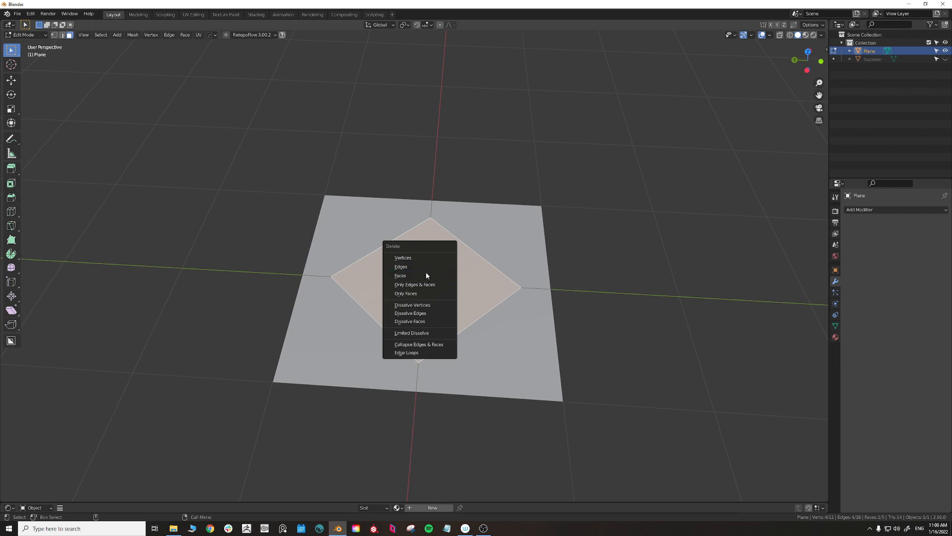
{"action": "left_click", "coordinate": [425, 276]}
{"action": "middle_click_drag", "start_coordinate": [425, 272], "coordinate": [461, 268]}
{"action": "mouse_move", "coordinate": [484, 303]}
{"action": "middle_mouse_down"}
{"action": "mouse_move", "coordinate": [472, 312]}
{"action": "mouse_move", "coordinate": [466, 365]}
{"action": "mouse_move", "coordinate": [455, 345]}
{"action": "mouse_move", "coordinate": [486, 272]}
{"action": "mouse_move", "coordinate": [501, 279]}
{"action": "mouse_move", "coordinate": [463, 317]}
{"action": "mouse_move", "coordinate": [475, 331]}
{"action": "mouse_move", "coordinate": [479, 303]}
{"action": "middle_mouse_up"}
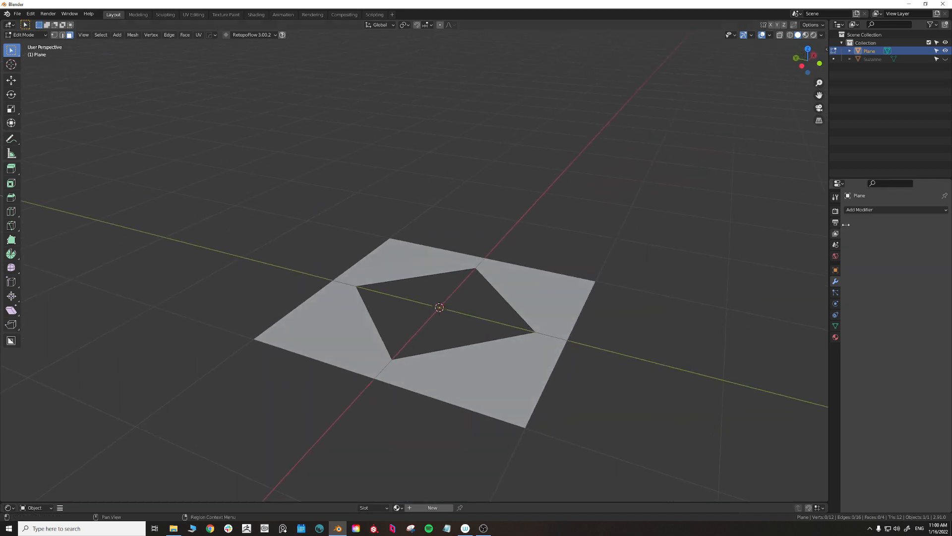
Step: Add a Solidify modifier to the holed plane with a thickness of 0.35 m and inspect the thickened shape
{"action": "left_click", "coordinate": [875, 209]}
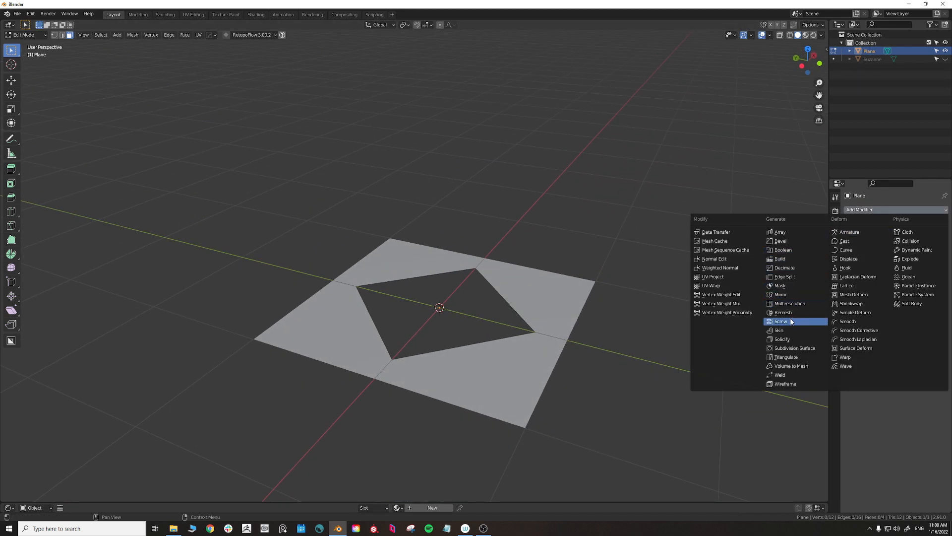
{"action": "left_click", "coordinate": [782, 340]}
{"action": "middle_click_drag", "start_coordinate": [767, 340], "coordinate": [689, 349]}
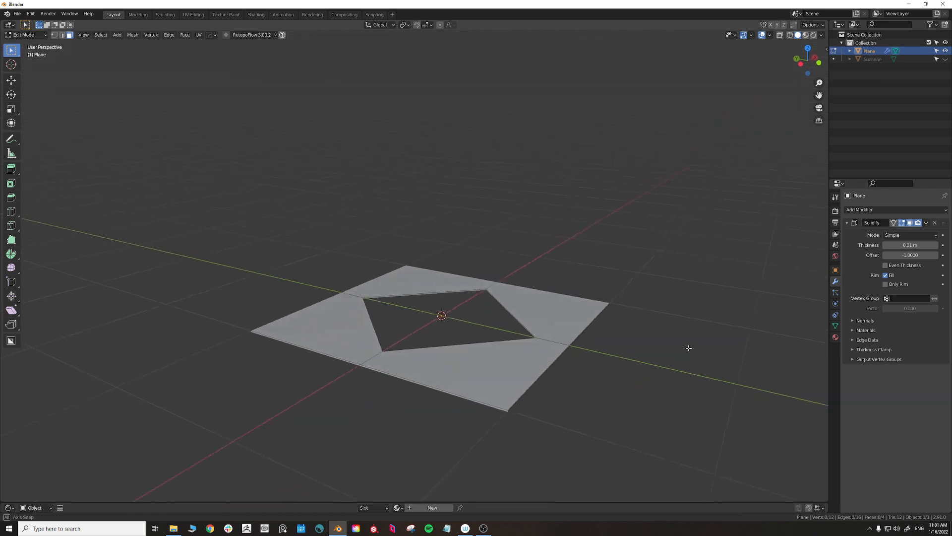
{"action": "left_click_drag", "start_coordinate": [910, 245], "coordinate": [947, 245]}
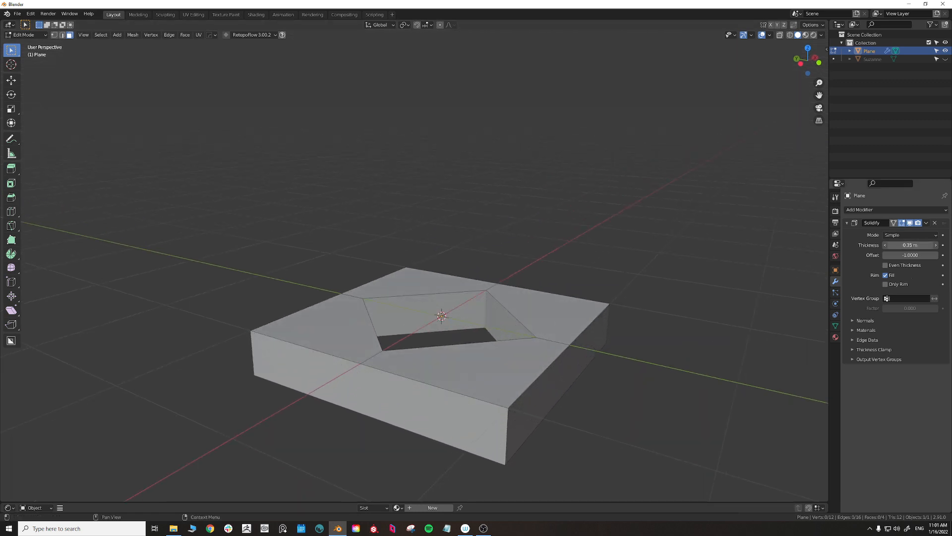
{"action": "middle_click_drag", "start_coordinate": [727, 230], "coordinate": [454, 327]}
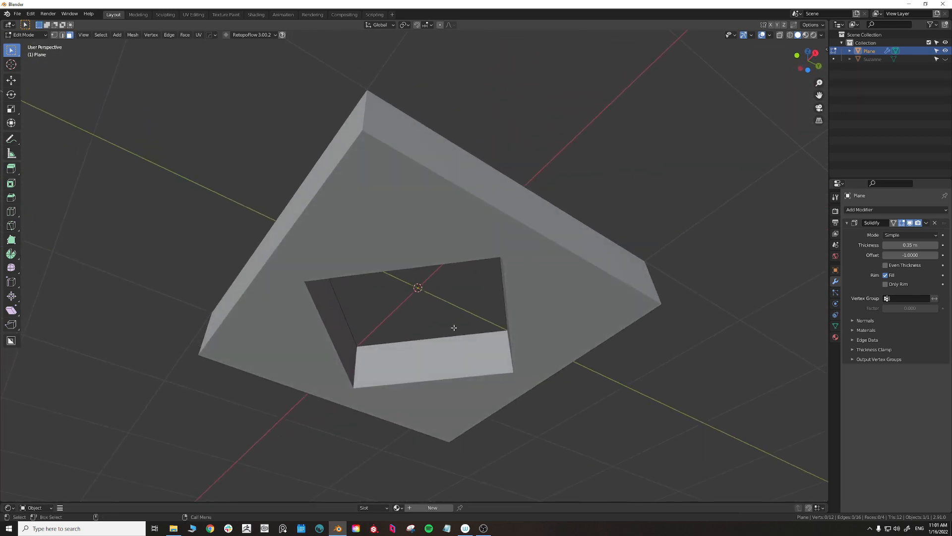
{"action": "middle_click_drag", "start_coordinate": [483, 383], "coordinate": [515, 288]}
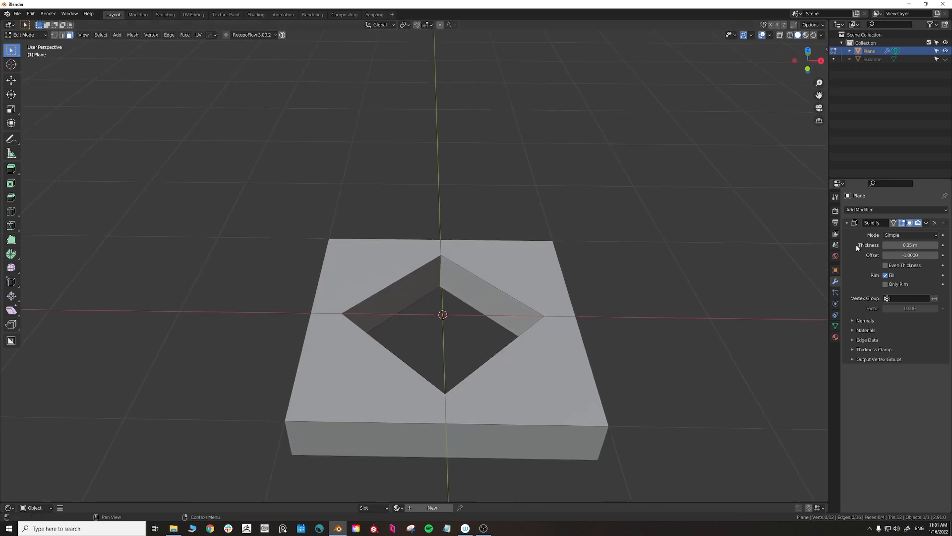
Step: Return to Object Mode and apply the Solidify modifier to the plane
{"action": "left_click", "coordinate": [926, 223]}
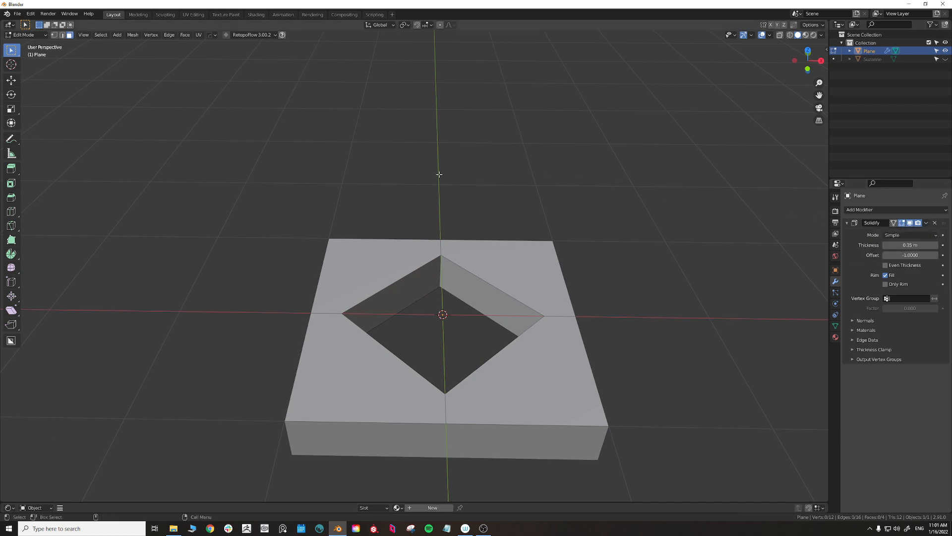
{"action": "left_click", "coordinate": [27, 35]}
{"action": "left_click", "coordinate": [29, 44]}
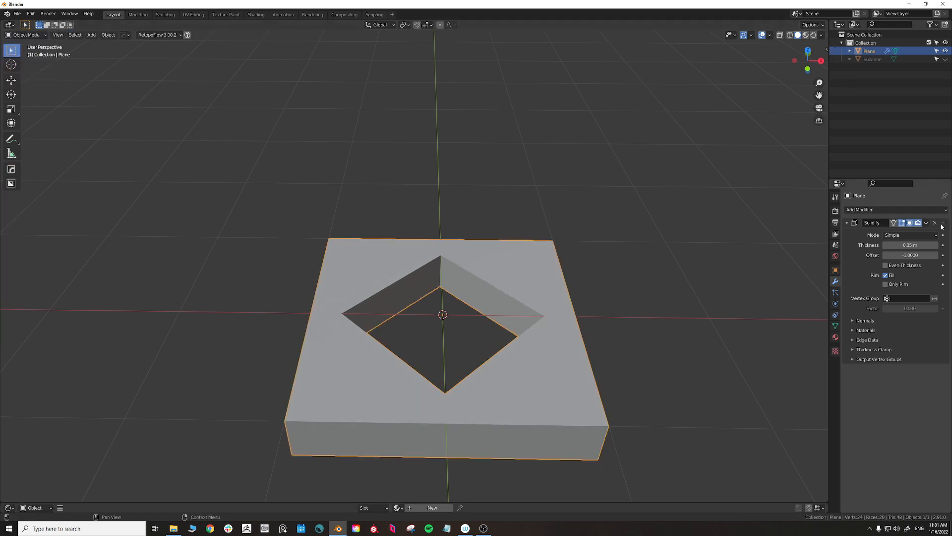
{"action": "left_click", "coordinate": [926, 223]}
{"action": "left_click", "coordinate": [913, 234]}
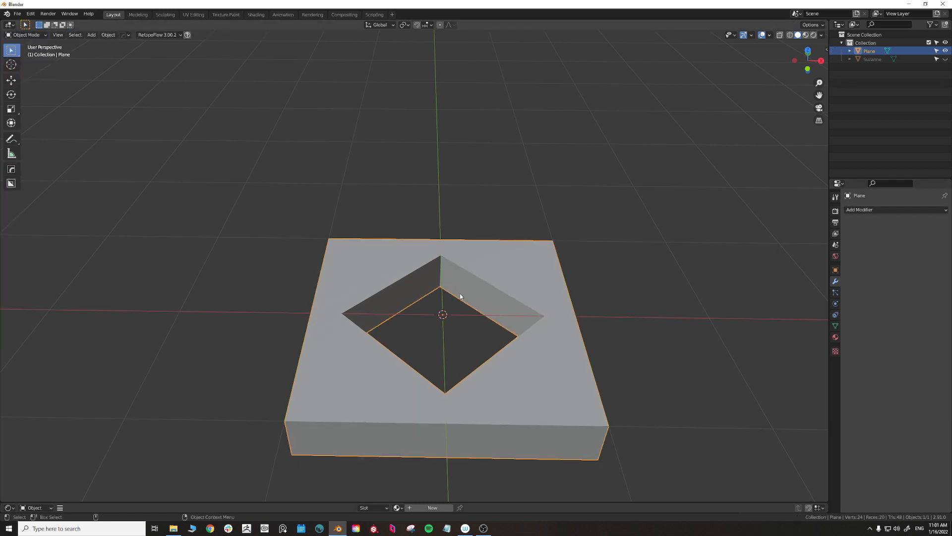
{"action": "middle_click_drag", "start_coordinate": [462, 318], "coordinate": [506, 296], "text": "shift"}
{"action": "scroll", "coordinate": [454, 301], "scroll_direction": "up", "scroll_amount": 2}
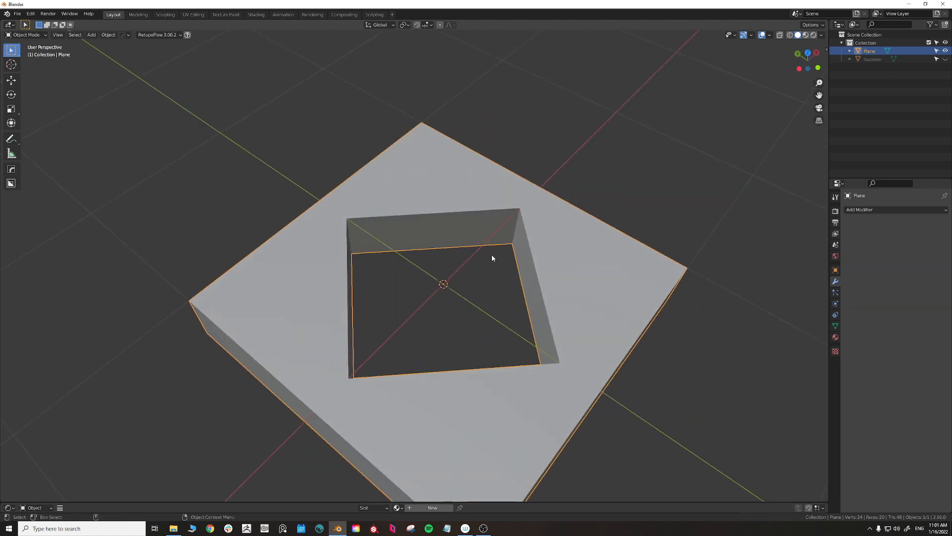
Step: In Edit Mode, select the four inner wall faces of the diamond hole
{"action": "left_click", "coordinate": [26, 35]}
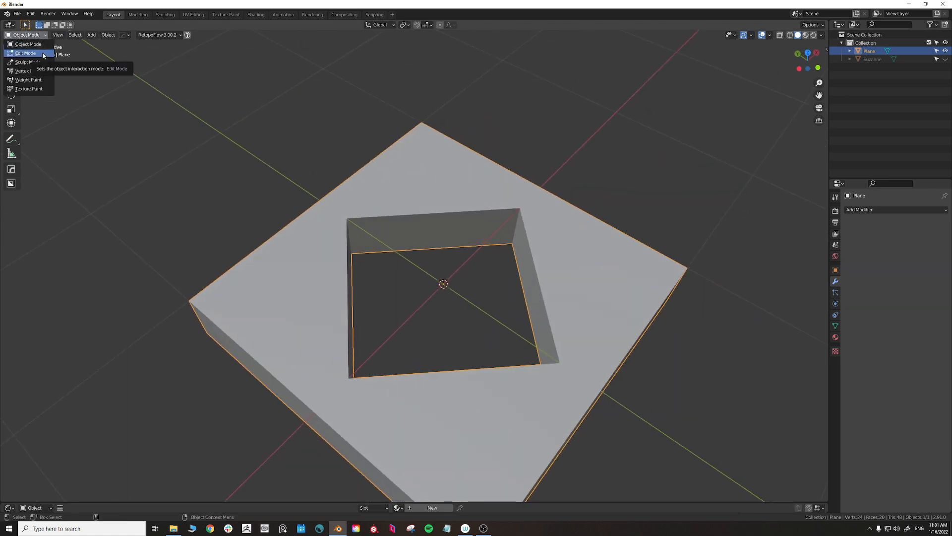
{"action": "left_click", "coordinate": [25, 53]}
{"action": "left_click", "coordinate": [378, 234]}
{"action": "middle_click_drag", "start_coordinate": [381, 236], "coordinate": [553, 240]}
{"action": "left_click", "coordinate": [490, 245], "text": "shift"}
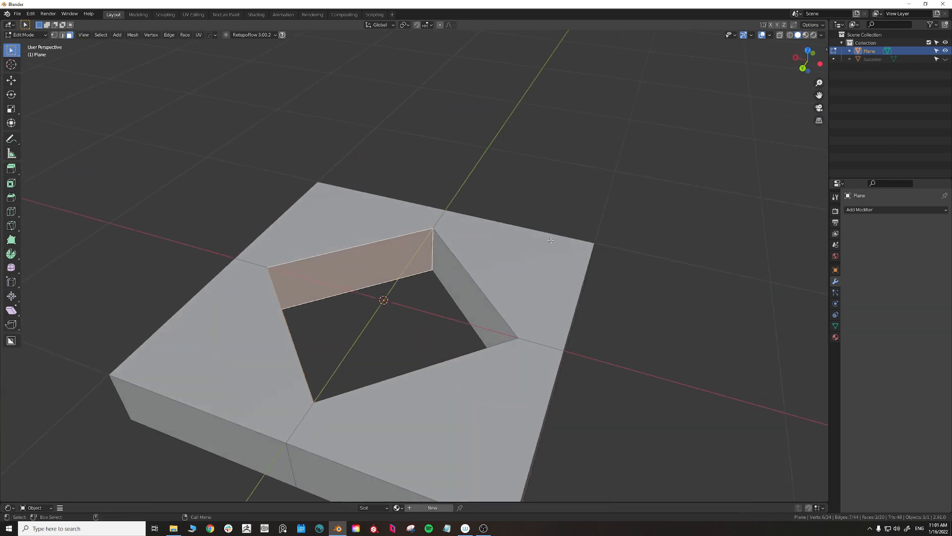
{"action": "left_click", "coordinate": [455, 272], "text": "shift"}
{"action": "middle_click_drag", "start_coordinate": [455, 274], "coordinate": [550, 289]}
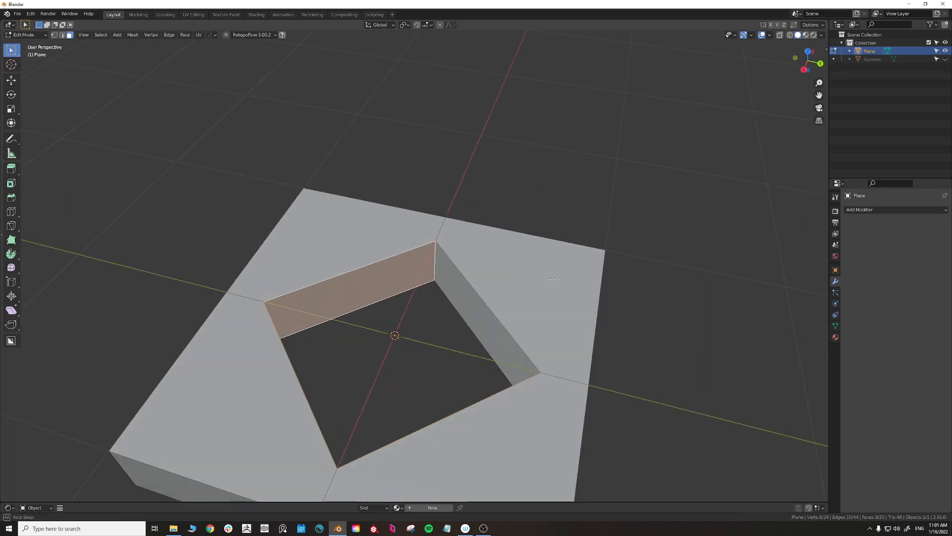
{"action": "left_click", "coordinate": [455, 297], "text": "shift"}
{"action": "middle_click_drag", "start_coordinate": [444, 305], "coordinate": [473, 299]}
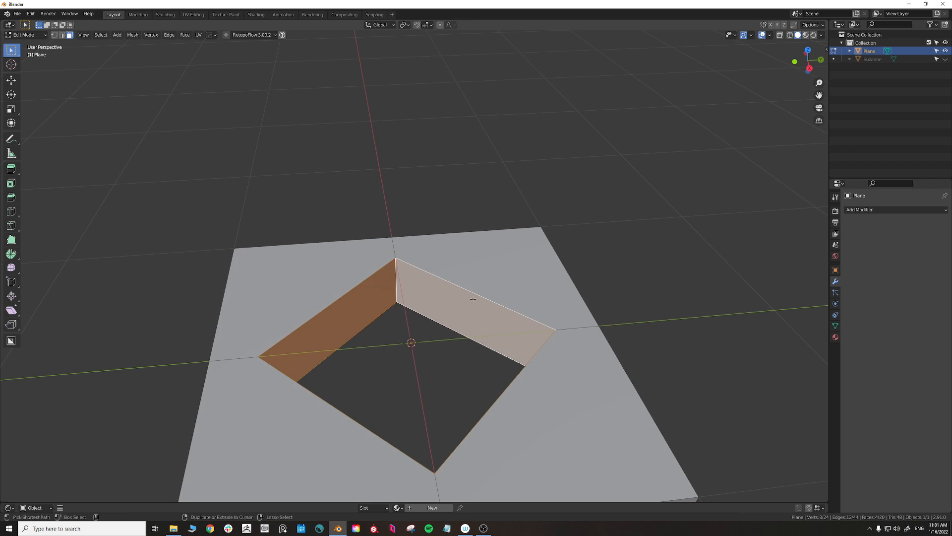
Step: Undo the wall selections and the Solidify modifier, back to the flat plane with the diamond hole
{"action": "key", "text": "ctrl+z"}
{"action": "key", "text": "ctrl+z"}
{"action": "key", "text": "ctrl+z"}
{"action": "key", "text": "ctrl+z"}
{"action": "key", "text": "ctrl+z"}
{"action": "key", "text": "ctrl+z"}
{"action": "key", "text": "ctrl+z"}
{"action": "key", "text": "ctrl+z"}
{"action": "key", "text": "ctrl+z"}
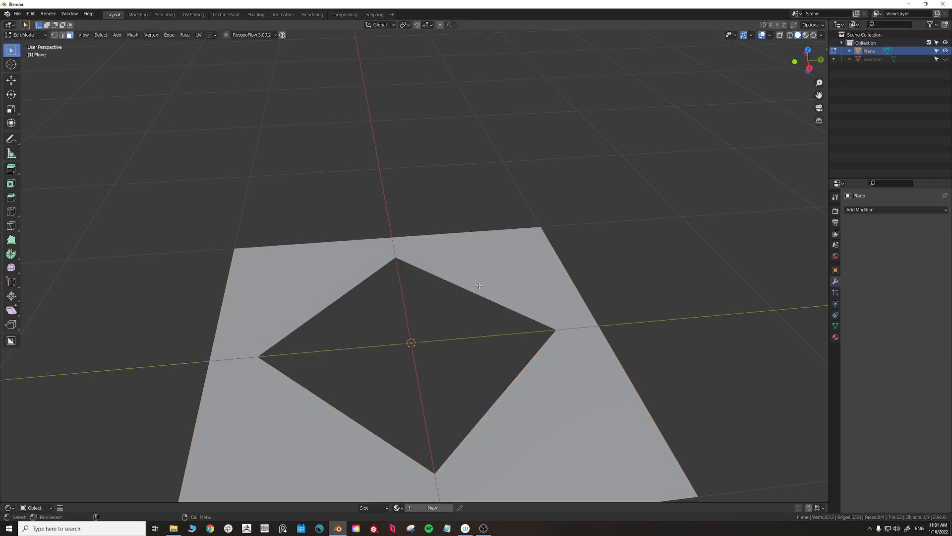
Step: Select all four faces around the diamond hole and extrude them upward into a thick block
{"action": "mouse_move", "coordinate": [473, 298]}
{"action": "middle_mouse_down"}
{"action": "mouse_move", "coordinate": [480, 261]}
{"action": "mouse_move", "coordinate": [481, 285]}
{"action": "middle_mouse_up"}
{"action": "left_click", "coordinate": [482, 285]}
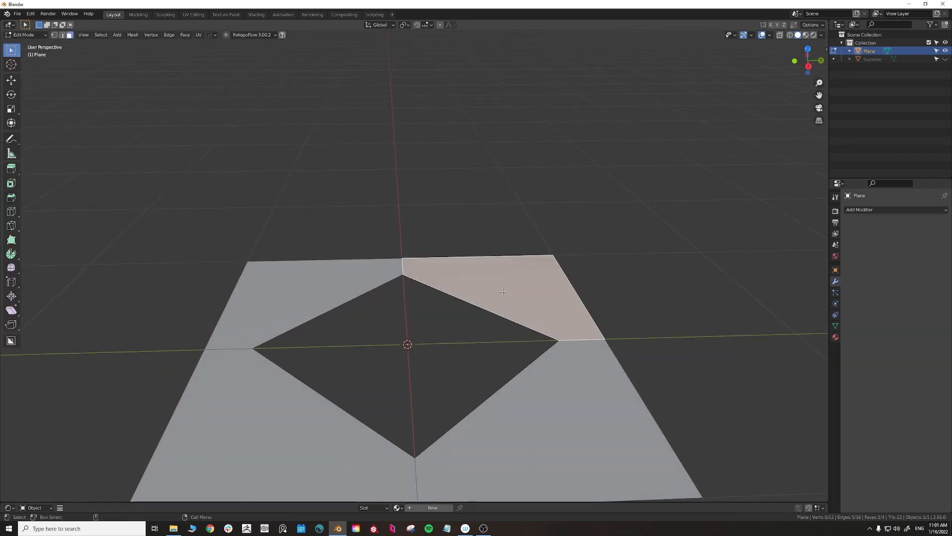
{"action": "left_click", "coordinate": [351, 287], "text": "shift"}
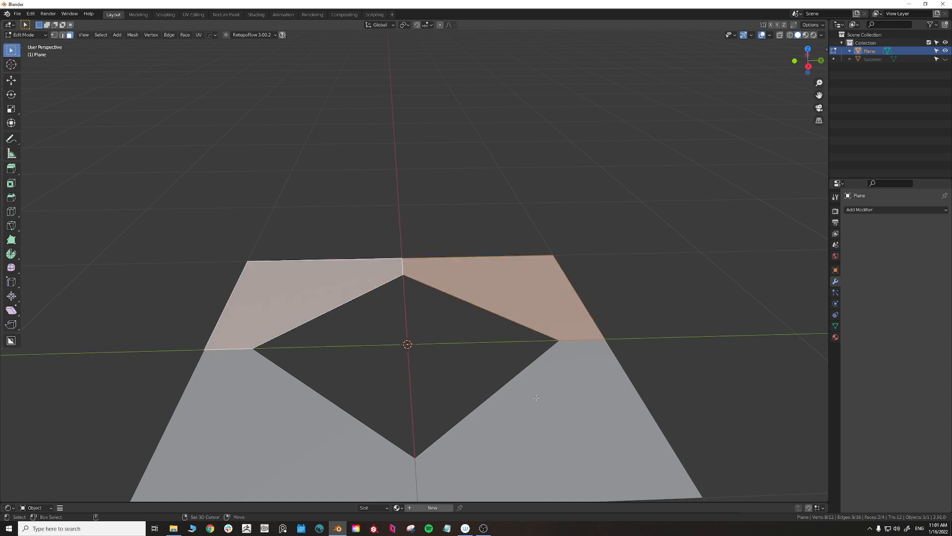
{"action": "left_click", "coordinate": [551, 422], "text": "shift"}
{"action": "left_click", "coordinate": [318, 434], "text": "shift"}
{"action": "key", "text": "e"}
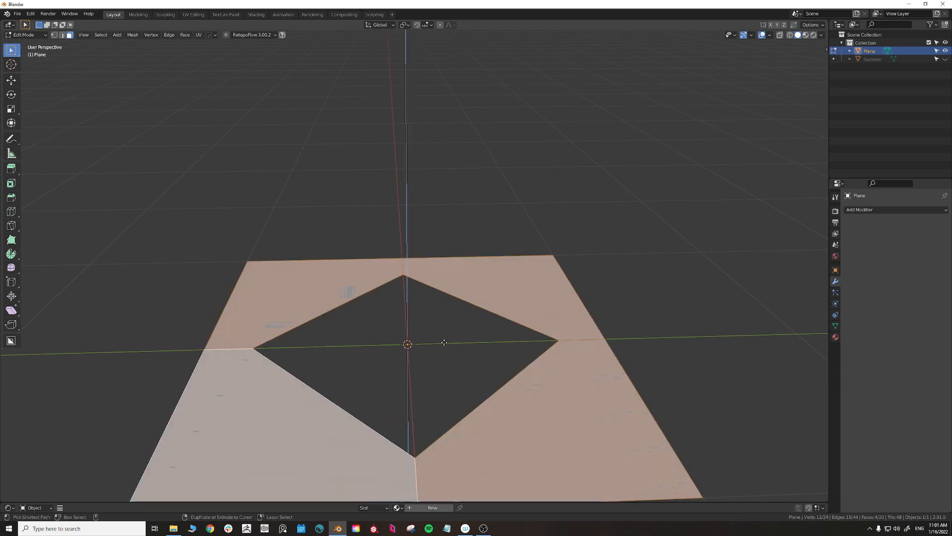
{"action": "left_click", "coordinate": [449, 285]}
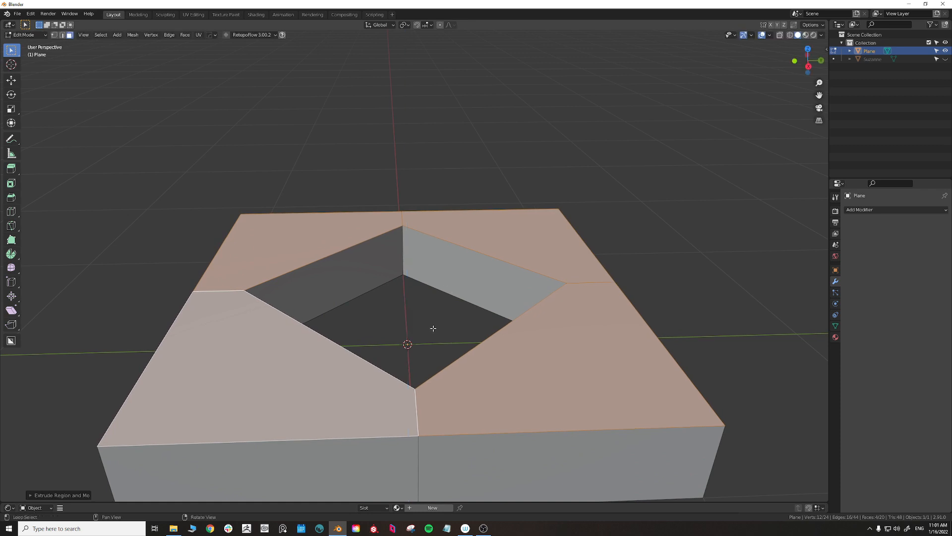
Step: Select the ring of inner walls around the diamond hole and delete those faces
{"action": "middle_click_drag", "start_coordinate": [433, 325], "coordinate": [437, 248]}
{"action": "left_click", "coordinate": [566, 208]}
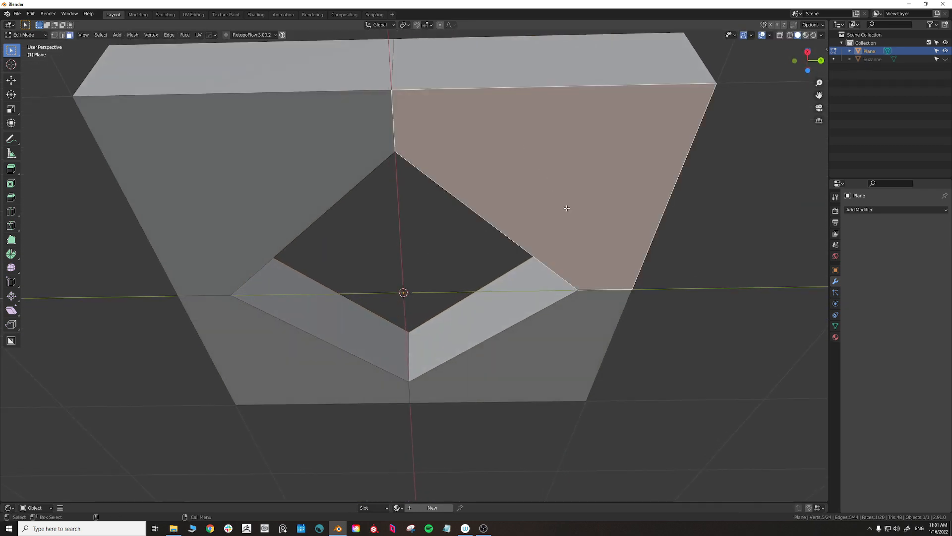
{"action": "left_click", "coordinate": [598, 312], "text": "shift"}
{"action": "left_click", "coordinate": [421, 284]}
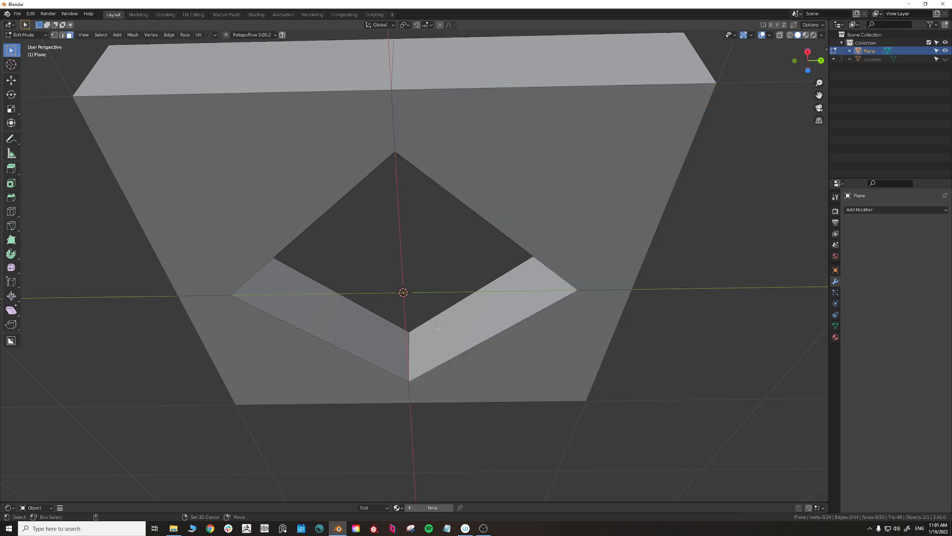
{"action": "left_click", "coordinate": [449, 327]}
{"action": "left_click", "coordinate": [365, 329], "text": "shift"}
{"action": "middle_click_drag", "start_coordinate": [410, 288], "coordinate": [323, 249]}
{"action": "left_click", "coordinate": [380, 263], "text": "alt"}
{"action": "middle_click_drag", "start_coordinate": [379, 263], "coordinate": [429, 219]}
{"action": "key", "text": "x"}
{"action": "left_click", "coordinate": [436, 236]}
{"action": "middle_click_drag", "start_coordinate": [407, 325], "coordinate": [410, 341]}
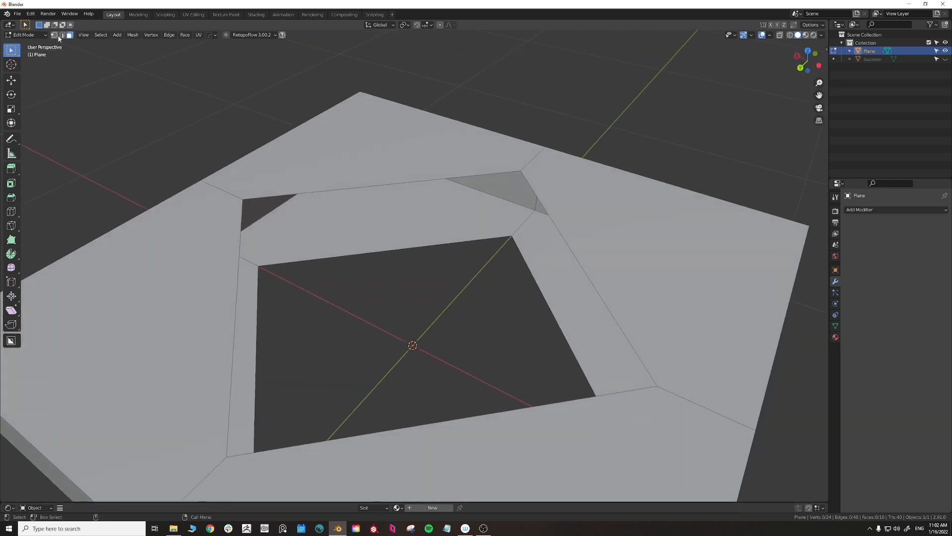
Step: Select the upper and lower edges along one side of the diamond hole and bridge them into a wall face
{"action": "left_click", "coordinate": [384, 184]}
{"action": "left_click", "coordinate": [379, 253], "text": "shift"}
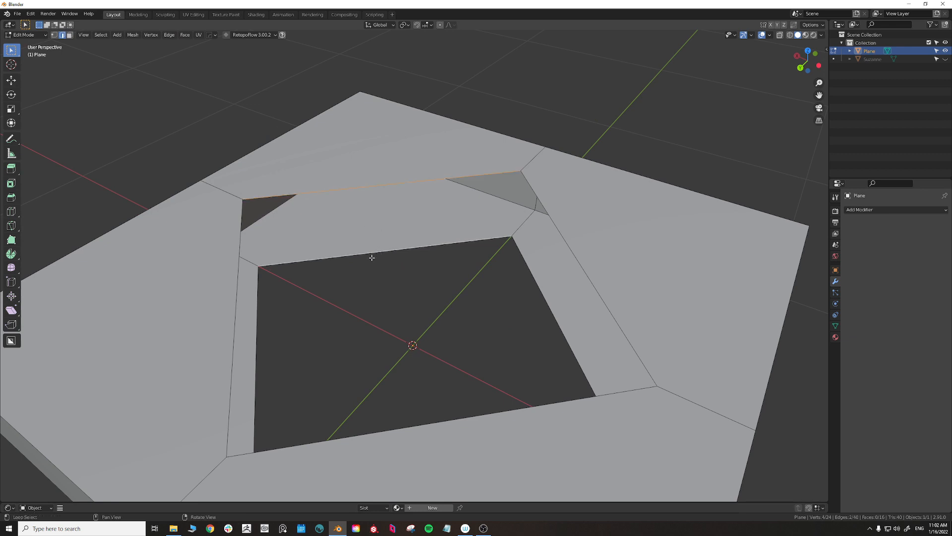
{"action": "middle_click_drag", "start_coordinate": [370, 261], "coordinate": [380, 220]}
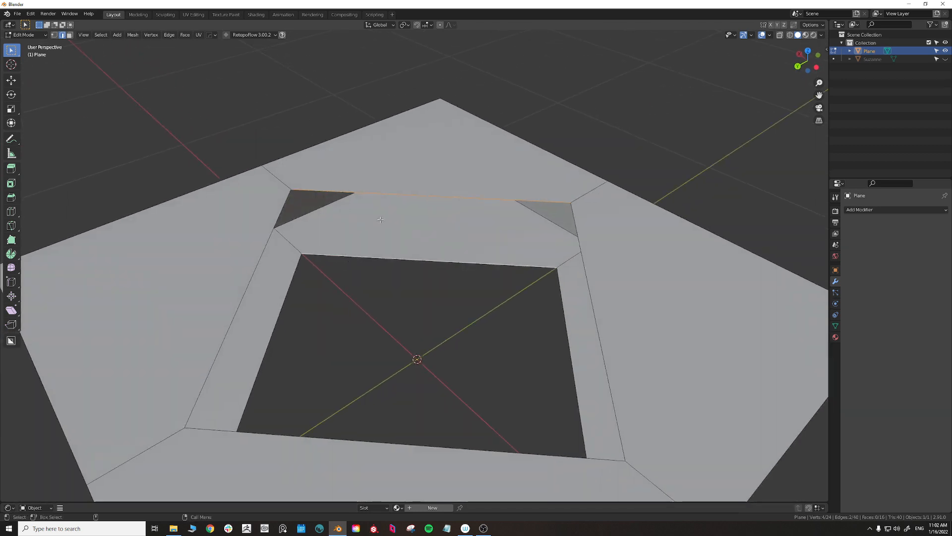
{"action": "right_click", "coordinate": [398, 194]}
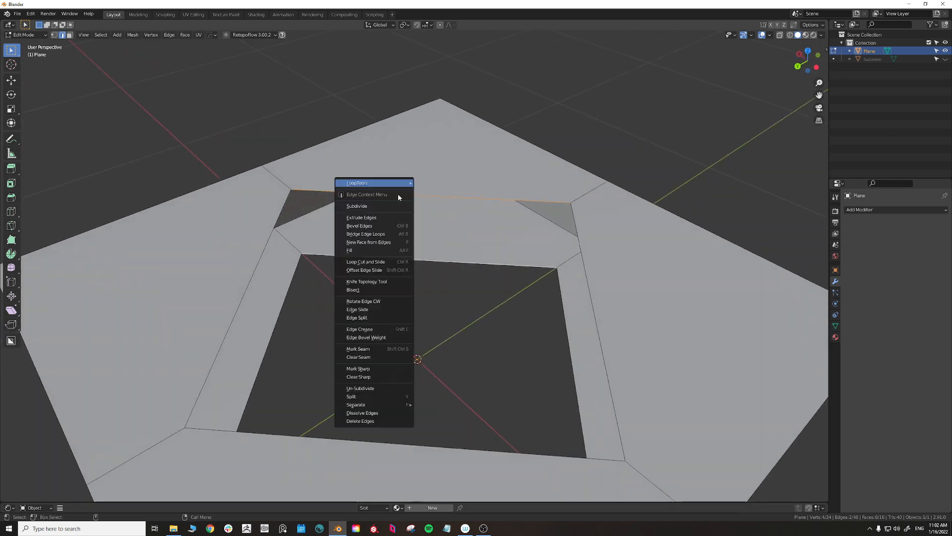
{"action": "left_click", "coordinate": [391, 234]}
Step: Bridge the upper and lower edges of the adjacent side of the diamond hole into a second wall
{"action": "middle_click_drag", "start_coordinate": [446, 300], "coordinate": [405, 233]}
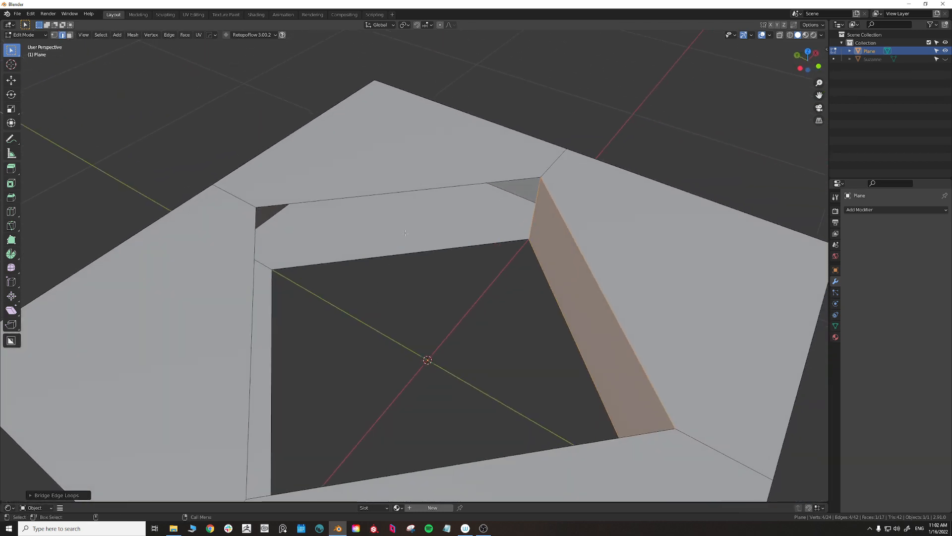
{"action": "left_click", "coordinate": [411, 190]}
{"action": "left_click", "coordinate": [410, 254], "text": "shift"}
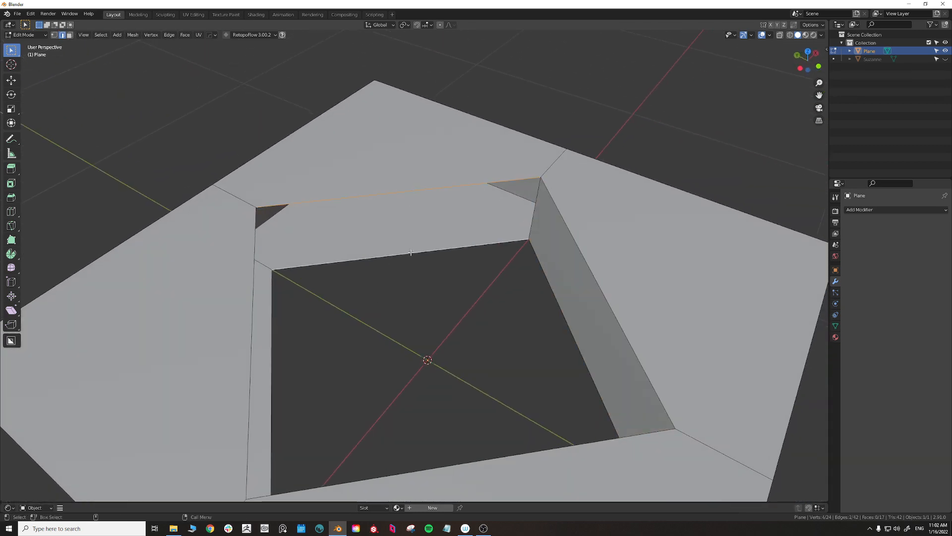
{"action": "right_click", "coordinate": [411, 253]}
{"action": "left_click", "coordinate": [391, 254]}
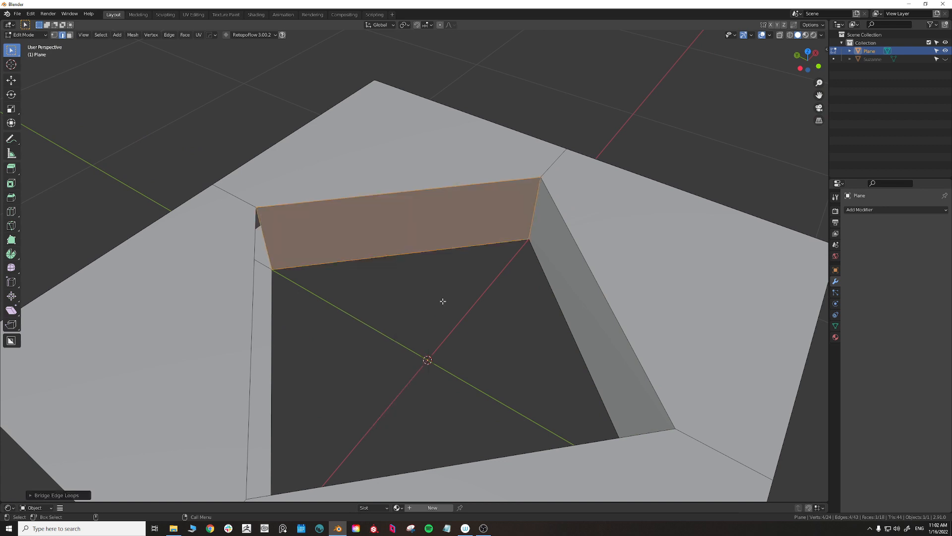
Step: Undo both bridged wall faces and their edge selections, back to the hole without inner walls
{"action": "key", "text": "ctrl+z"}
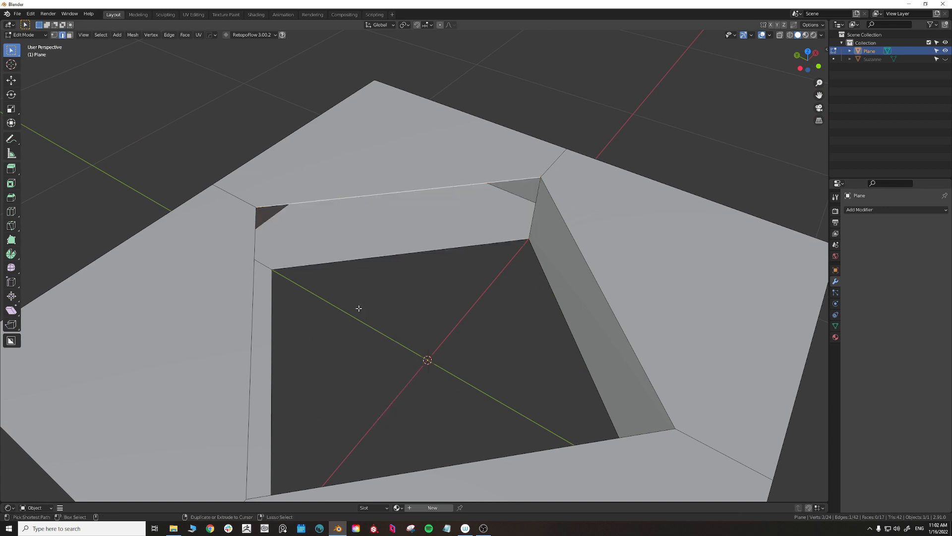
{"action": "key", "text": "ctrl+z"}
{"action": "key", "text": "ctrl+z"}
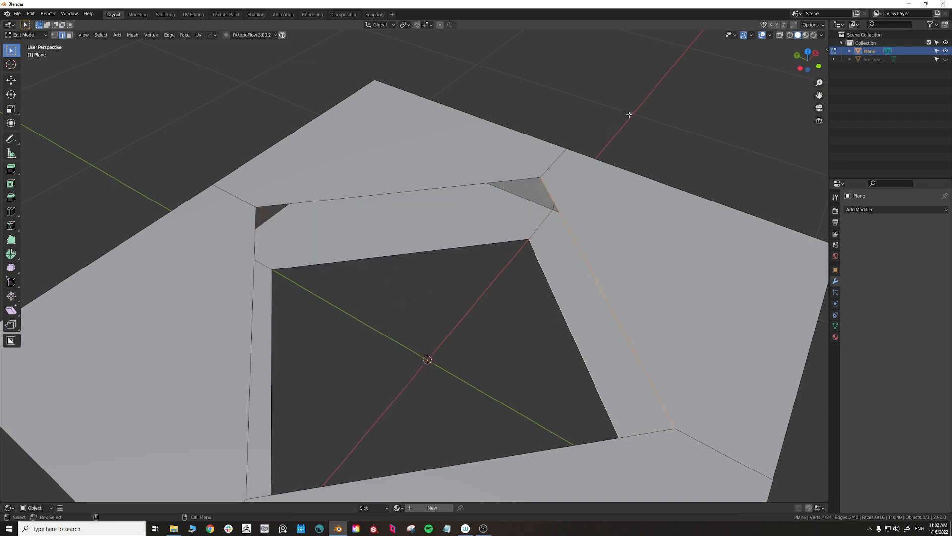
{"action": "key", "text": "ctrl+z"}
Step: Select the full upper and lower edge loops around the diamond hole and join them with Bridge Edge Loops
{"action": "left_click", "coordinate": [428, 188], "text": "alt"}
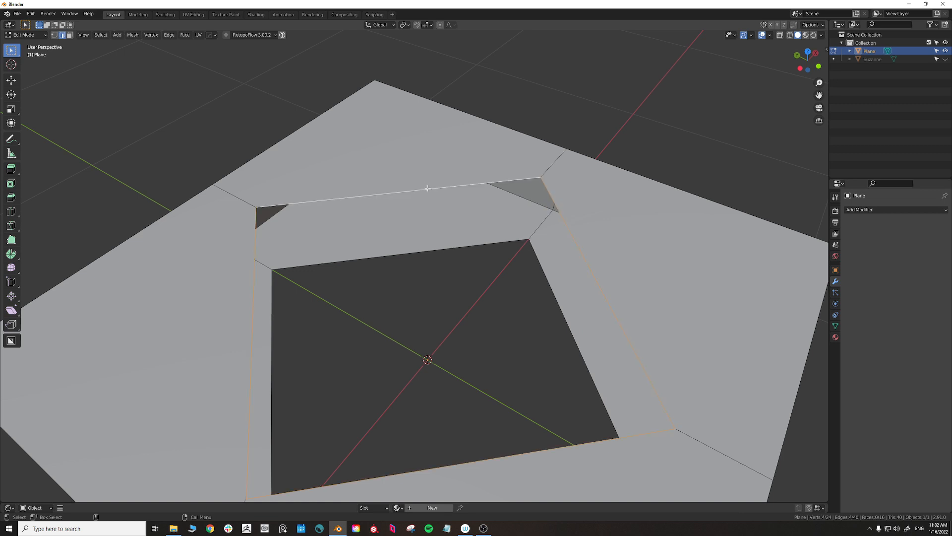
{"action": "left_click", "coordinate": [407, 254], "text": "alt+shift"}
{"action": "middle_click_drag", "start_coordinate": [402, 317], "coordinate": [476, 291]}
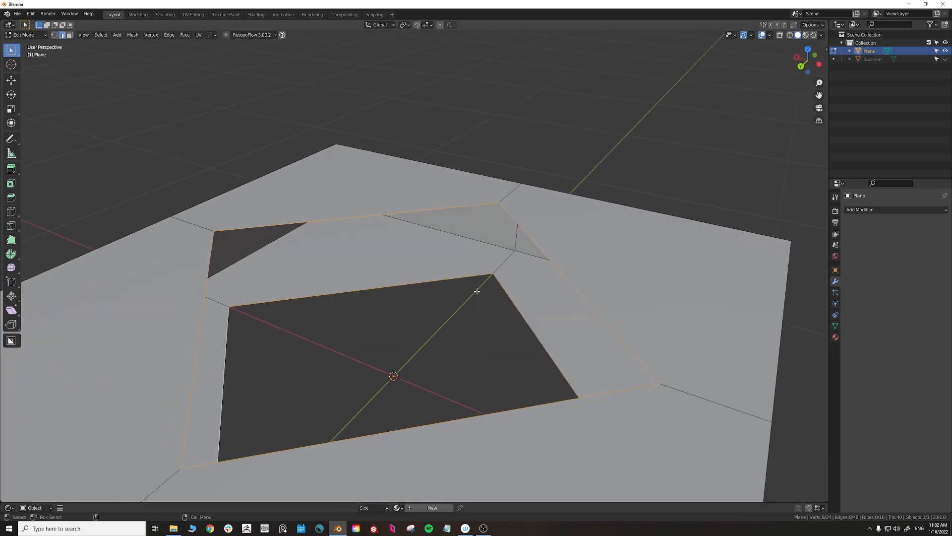
{"action": "right_click", "coordinate": [419, 209]}
{"action": "left_click", "coordinate": [418, 208]}
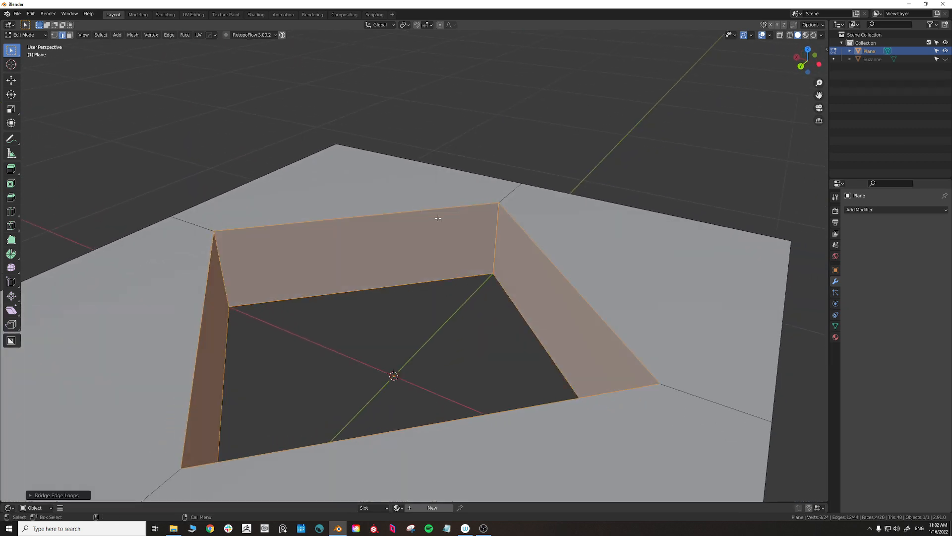
Step: Clear the selection and examine the rebuilt inner walls of the diamond hole from several angles
{"action": "middle_click_drag", "start_coordinate": [418, 210], "coordinate": [543, 239]}
{"action": "scroll", "coordinate": [543, 240], "scroll_direction": "down", "scroll_amount": 4}
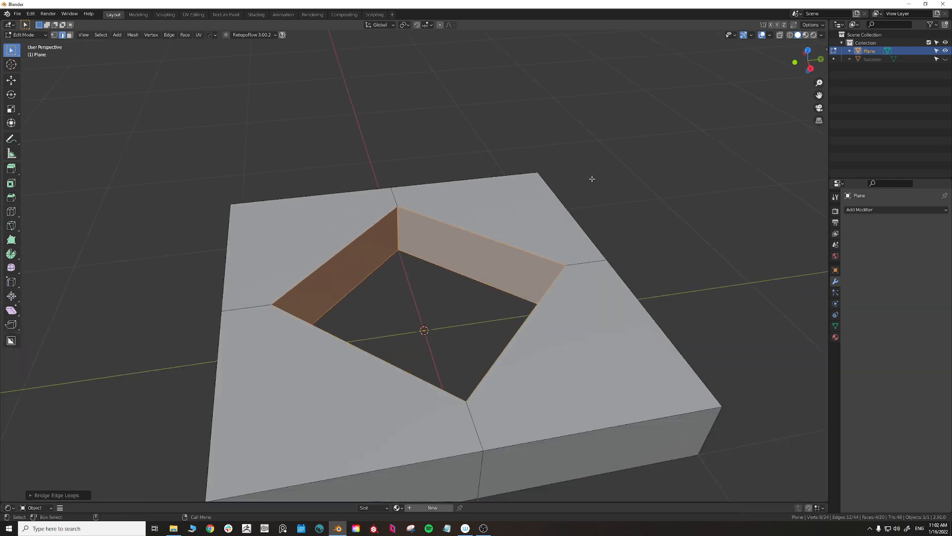
{"action": "middle_click_drag", "start_coordinate": [592, 178], "coordinate": [591, 215]}
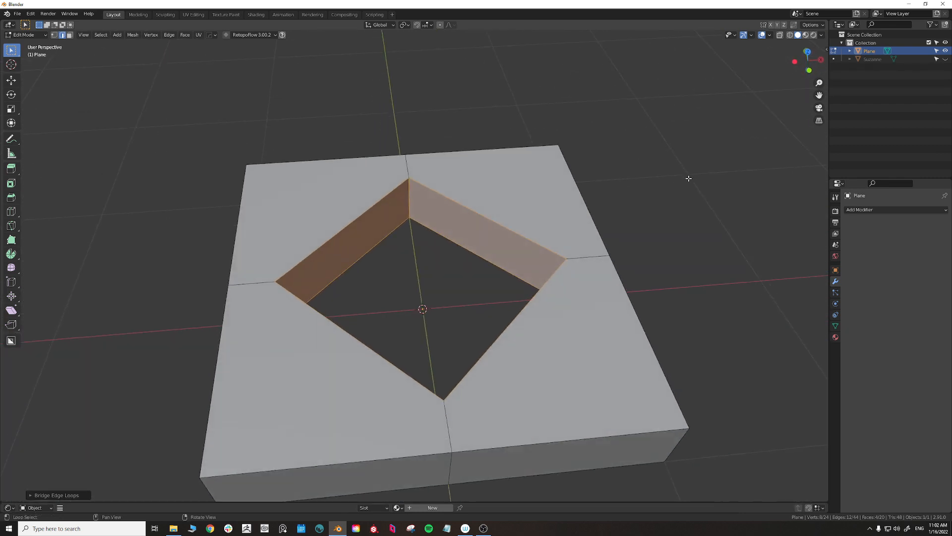
{"action": "left_click", "coordinate": [411, 272]}
{"action": "scroll", "coordinate": [410, 273], "scroll_direction": "up", "scroll_amount": 3}
{"action": "scroll", "coordinate": [411, 274], "scroll_direction": "down", "scroll_amount": 2}
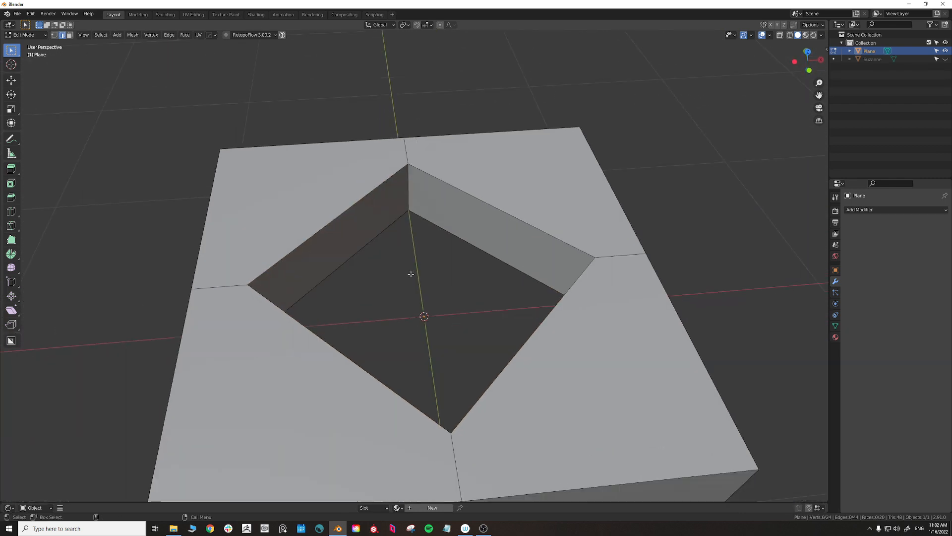
{"action": "middle_click_drag", "start_coordinate": [451, 230], "coordinate": [428, 224]}
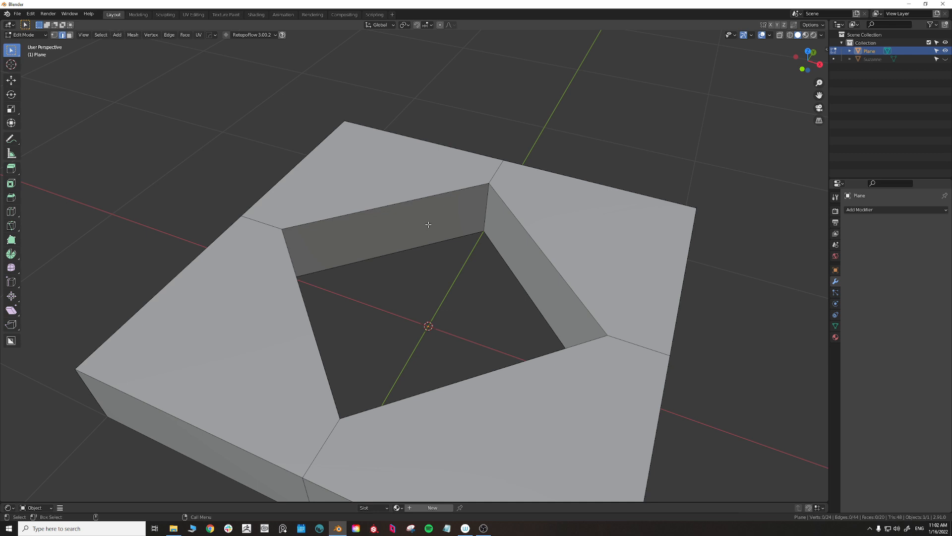
{"action": "middle_click_drag", "start_coordinate": [293, 292], "coordinate": [394, 296]}
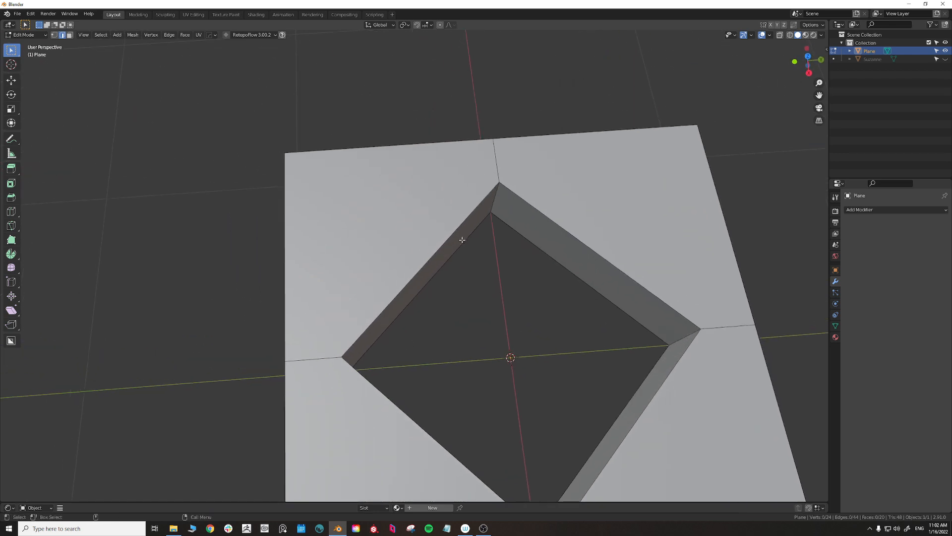
Step: Return to Object Mode and delete the thick plane with the diamond hole
{"action": "key", "text": "ctrl+Tab"}
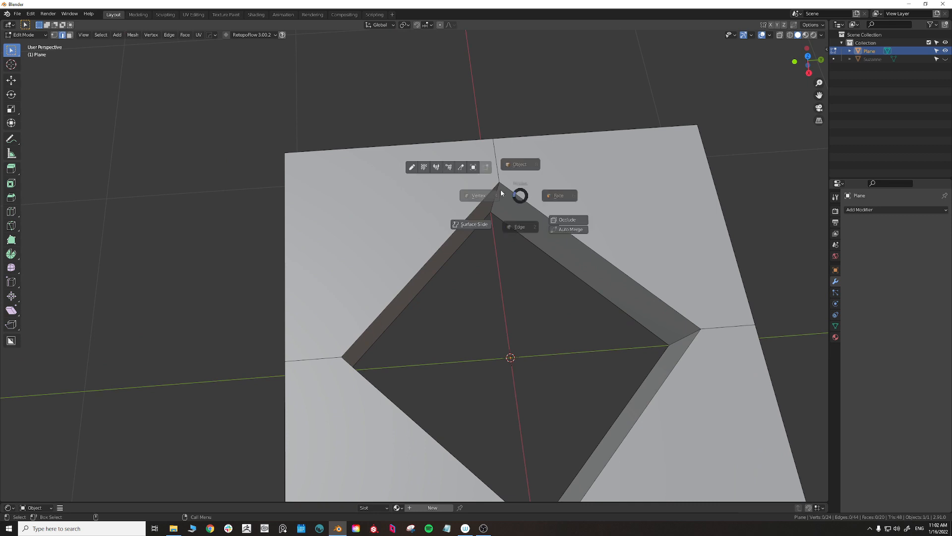
{"action": "key", "text": "ctrl+Tab"}
{"action": "left_click", "coordinate": [573, 174]}
{"action": "key", "text": "Delete"}
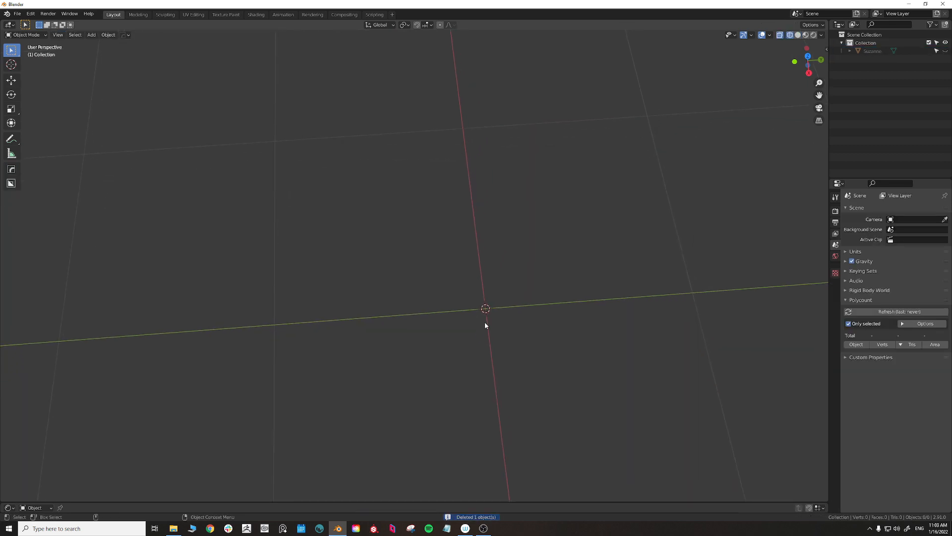
Step: Add a cylinder mesh to the empty scene and display it with solid shading
{"action": "key", "text": "shift+a"}
{"action": "mouse_move", "coordinate": [486, 325]}
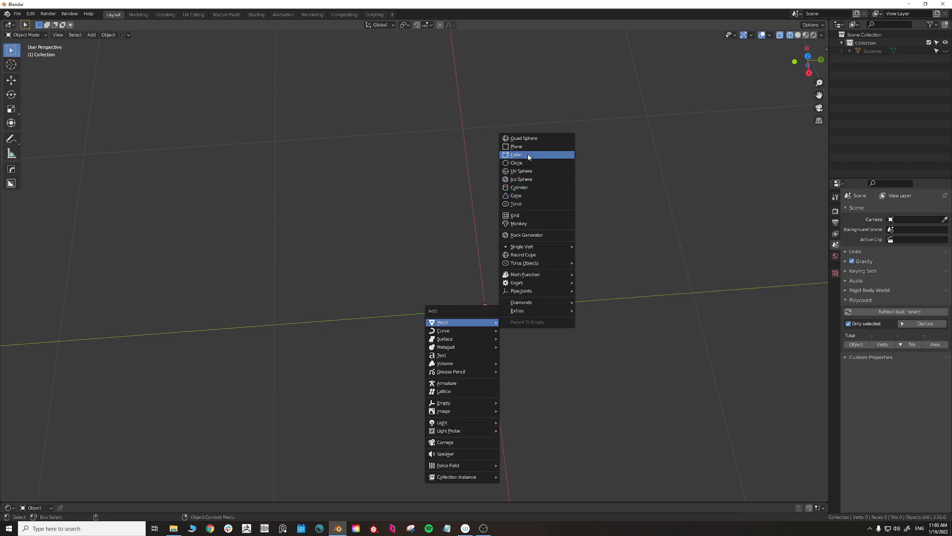
{"action": "left_click", "coordinate": [528, 187]}
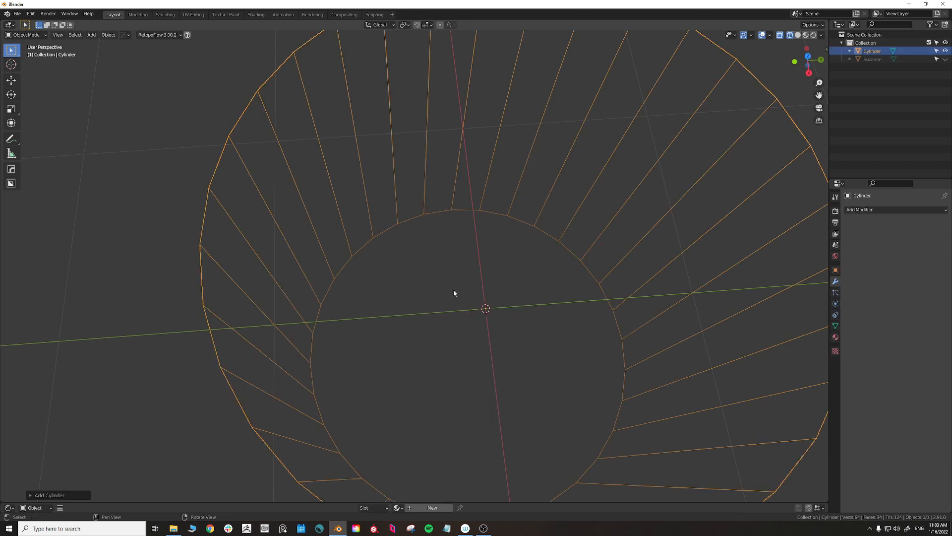
{"action": "middle_click_drag", "start_coordinate": [453, 293], "coordinate": [661, 160]}
{"action": "scroll", "coordinate": [621, 219], "scroll_direction": "down", "scroll_amount": 4}
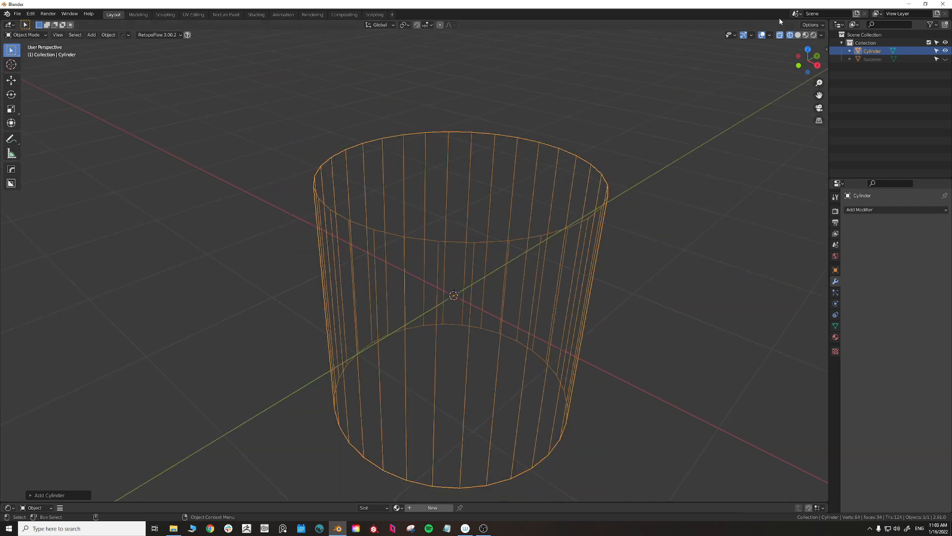
{"action": "left_click", "coordinate": [798, 34]}
{"action": "middle_click_drag", "start_coordinate": [570, 259], "coordinate": [499, 276]}
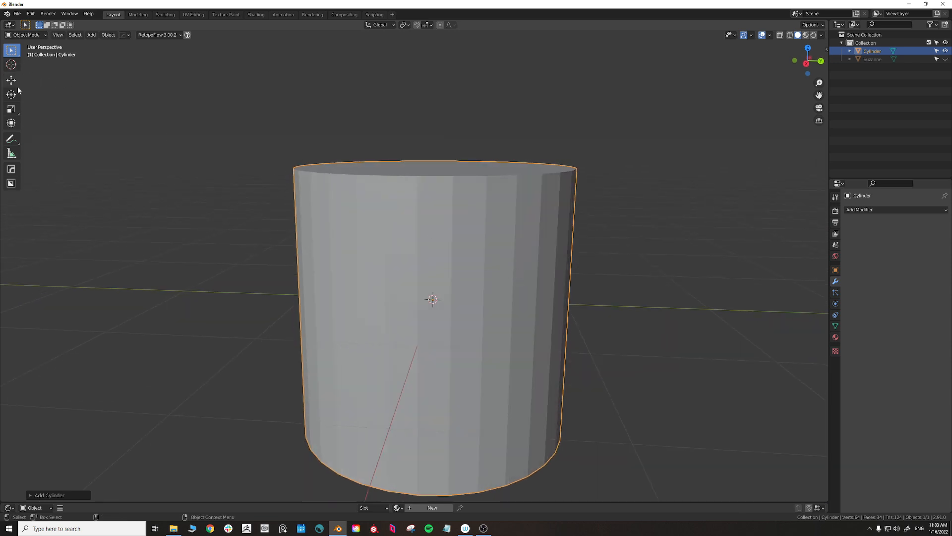
Step: Enter Edit Mode on the cylinder and add one horizontal loop cut around its side
{"action": "left_click", "coordinate": [26, 34]}
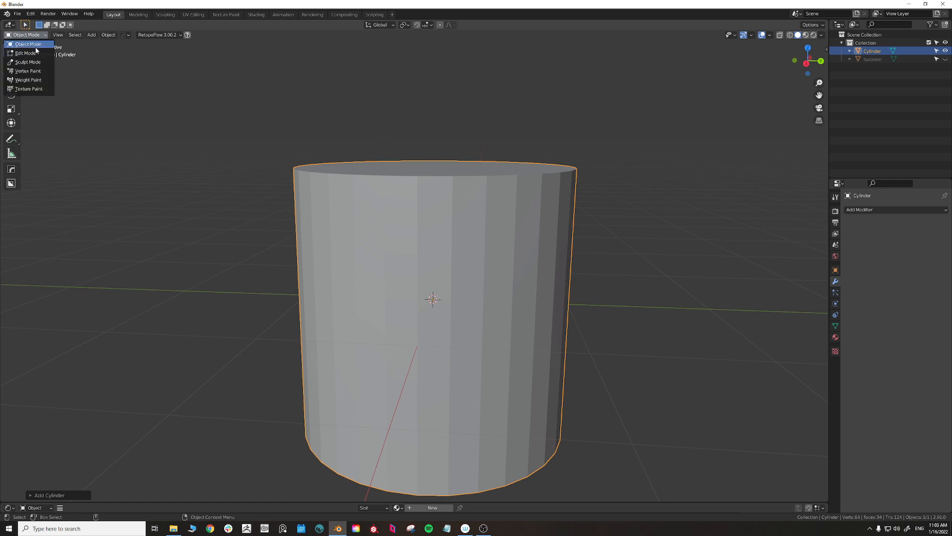
{"action": "left_click", "coordinate": [26, 53]}
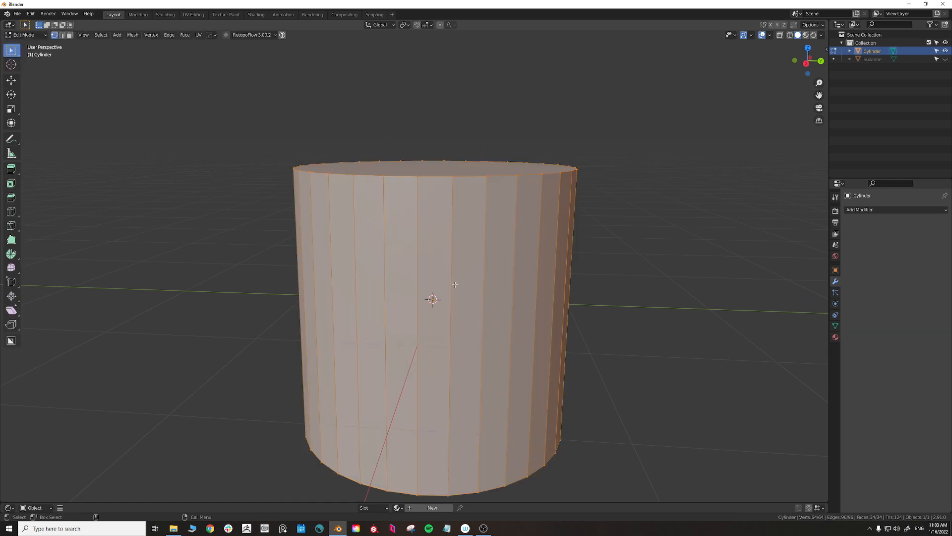
{"action": "middle_click_drag", "start_coordinate": [446, 283], "coordinate": [420, 281]}
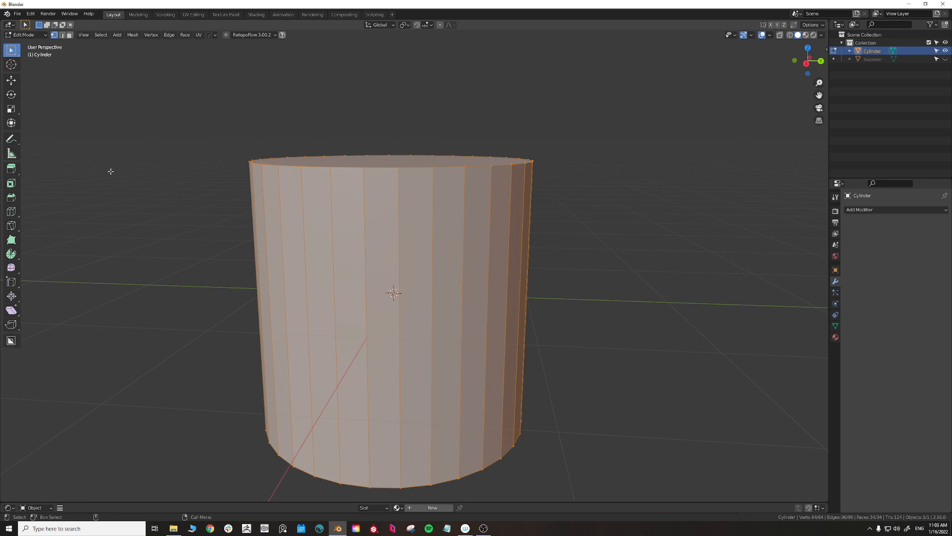
{"action": "key", "text": "ctrl+r"}
{"action": "left_click", "coordinate": [440, 326]}
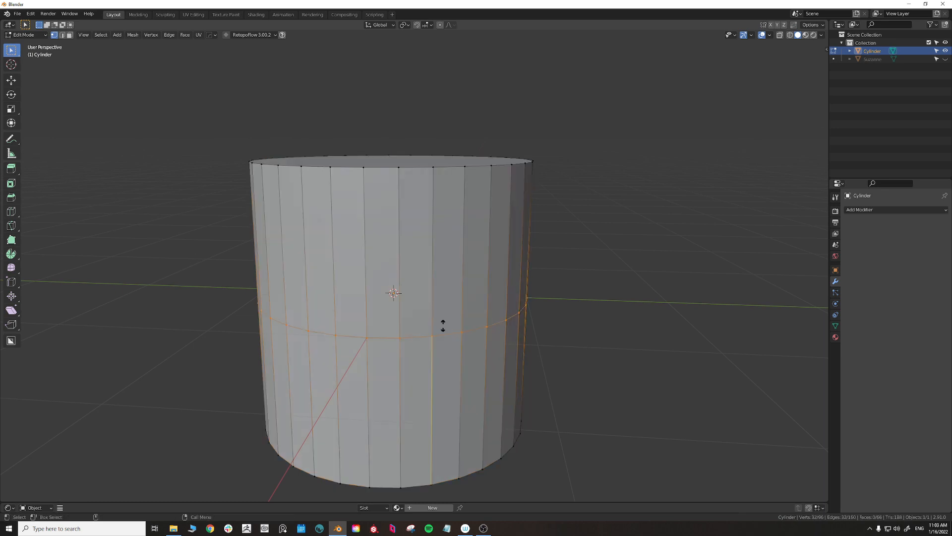
{"action": "left_click", "coordinate": [443, 325]}
Step: Select one vertex on the cylinder's new edge loop and vertex-bevel it into a small diamond-shaped face
{"action": "left_click", "coordinate": [438, 345]}
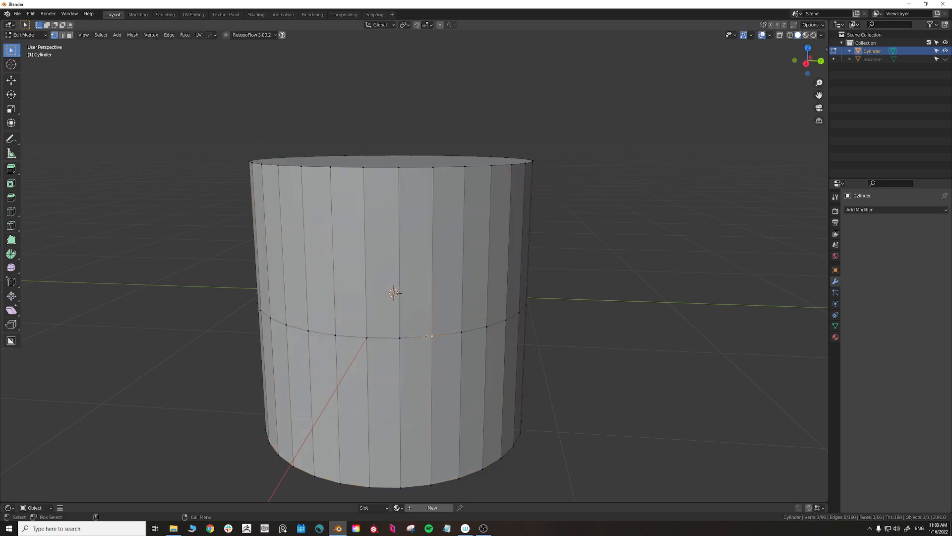
{"action": "key", "text": "ctrl+shift+b"}
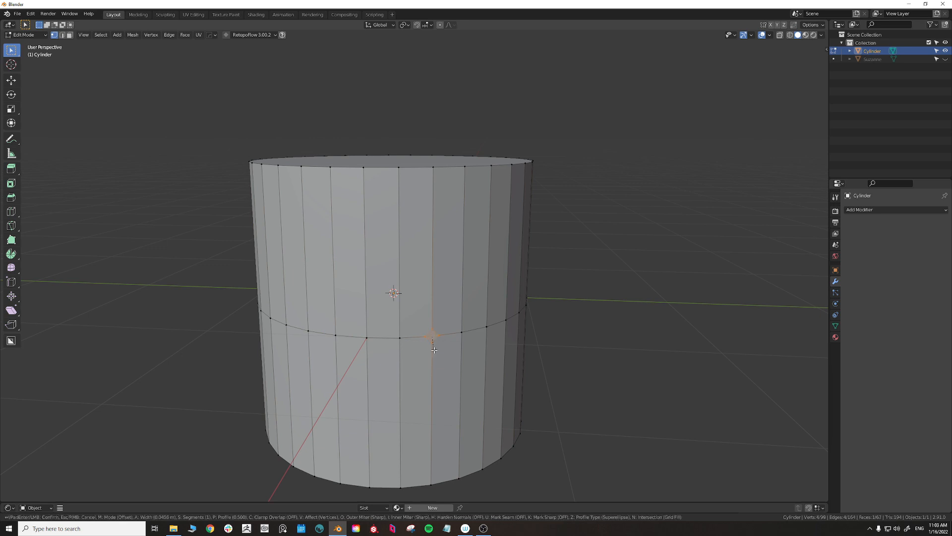
{"action": "left_click", "coordinate": [436, 365]}
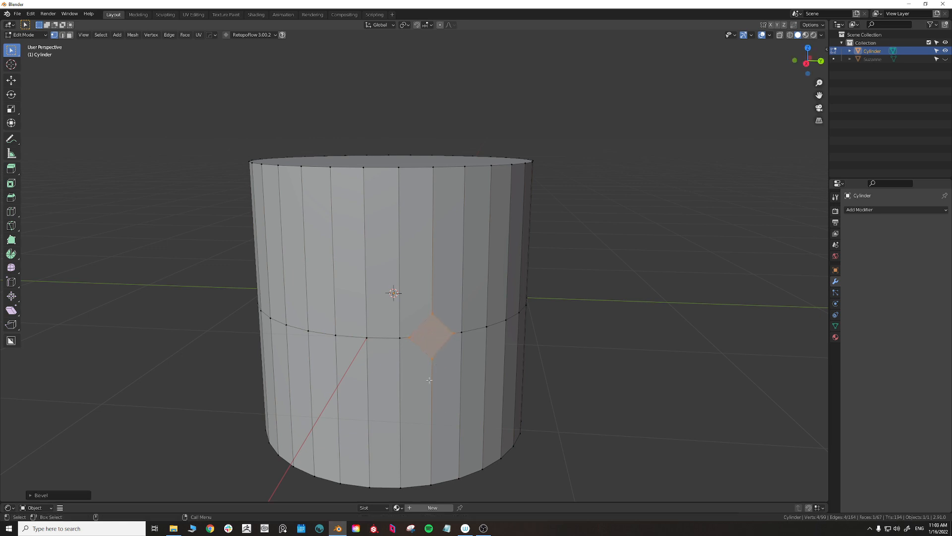
Step: Delete the diamond-shaped face to open a hole in the cylinder's side
{"action": "scroll", "coordinate": [431, 382], "scroll_direction": "up", "scroll_amount": 4}
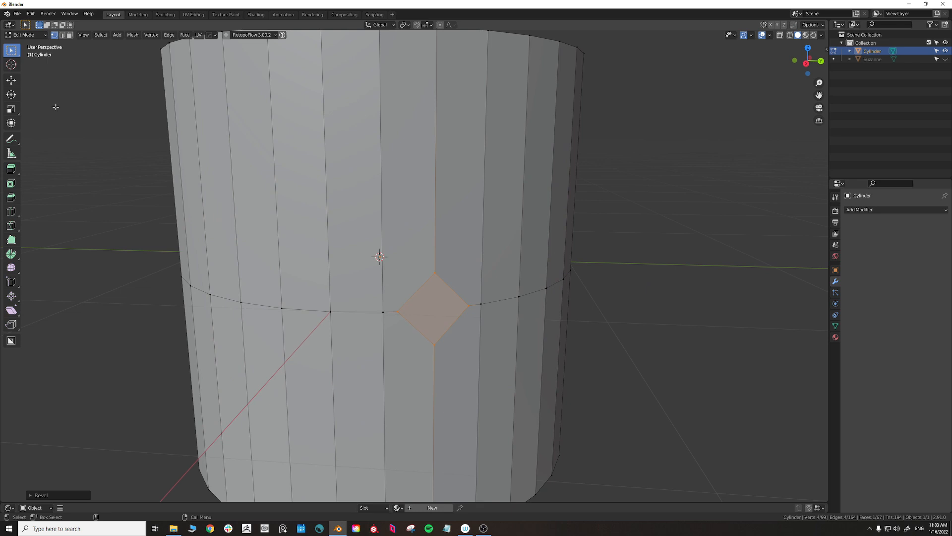
{"action": "key", "text": "x"}
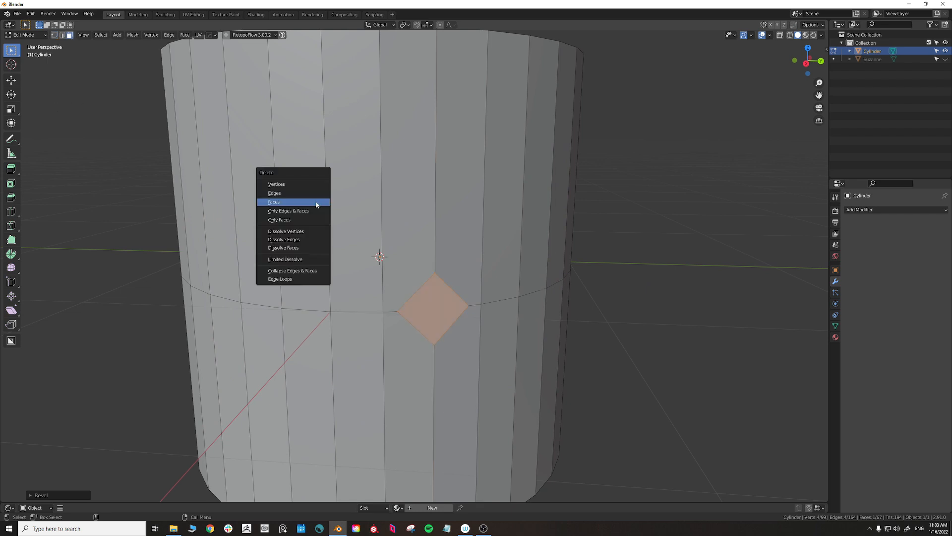
{"action": "left_click", "coordinate": [316, 204]}
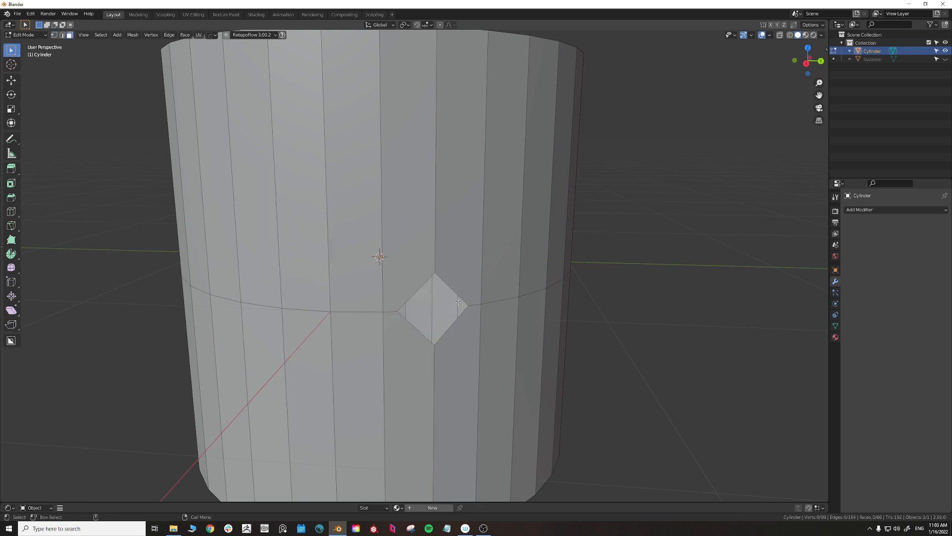
{"action": "middle_click_drag", "start_coordinate": [460, 303], "coordinate": [493, 344]}
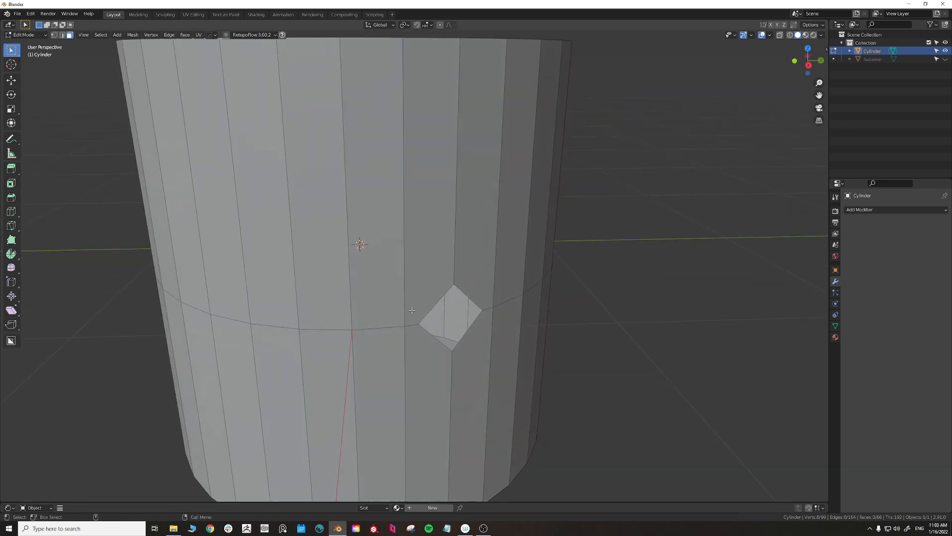
{"action": "middle_click_drag", "start_coordinate": [412, 310], "coordinate": [481, 334]}
{"action": "middle_click_drag", "start_coordinate": [466, 302], "coordinate": [365, 287]}
{"action": "left_click", "coordinate": [354, 300]}
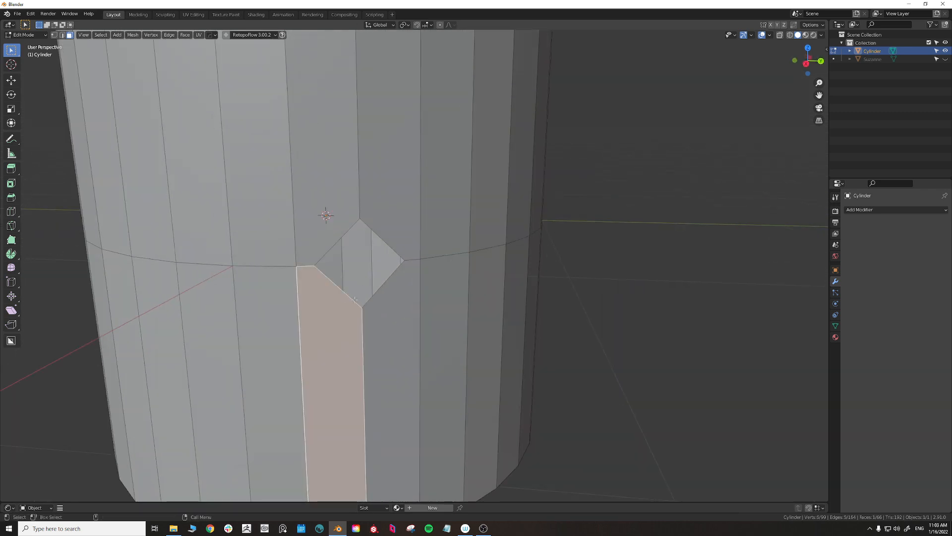
{"action": "left_click", "coordinate": [711, 318]}
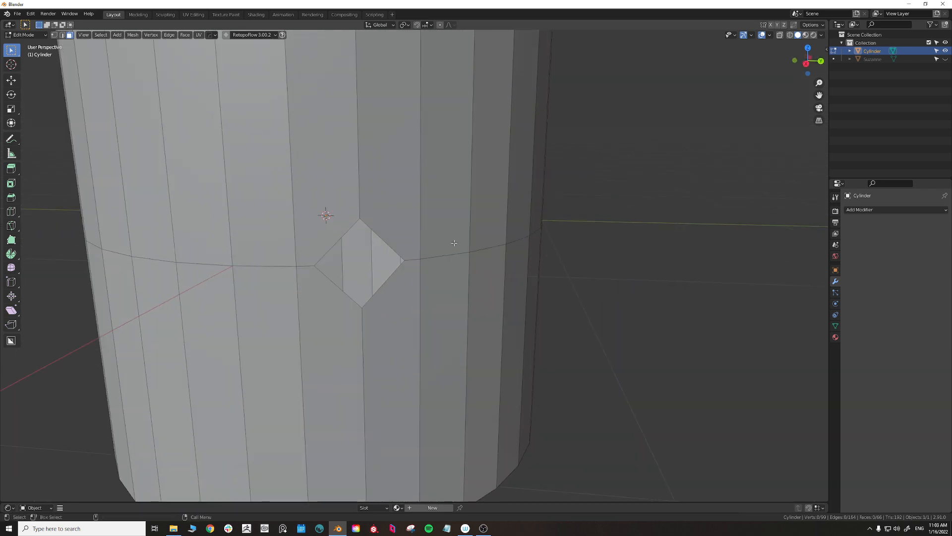
Step: Select the boundary edge loop of the diamond hole in edge selection mode
{"action": "left_click", "coordinate": [63, 35]}
{"action": "left_click", "coordinate": [343, 293], "text": "alt"}
{"action": "middle_click_drag", "start_coordinate": [293, 304], "coordinate": [338, 308]}
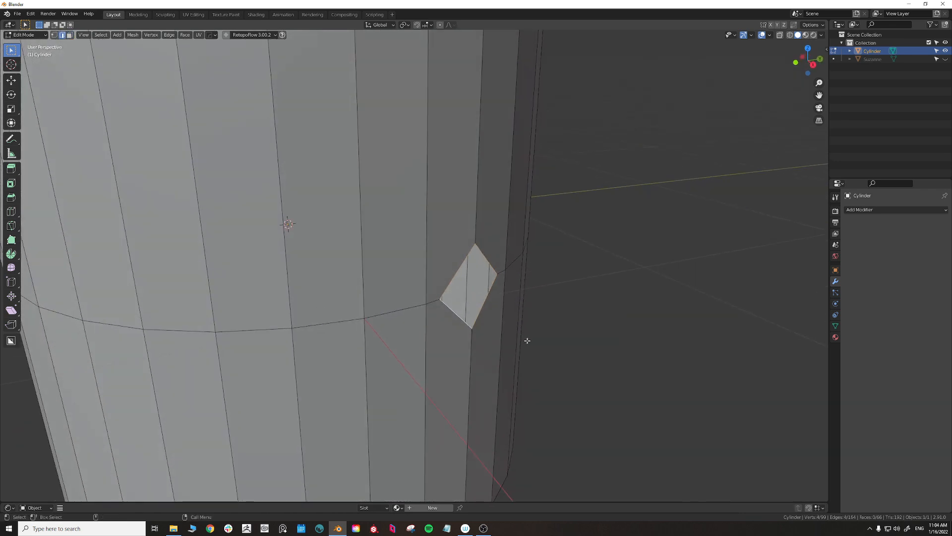
Step: Try extruding the diamond hole's boundary edges to give the opening some thickness
{"action": "key", "text": "e"}
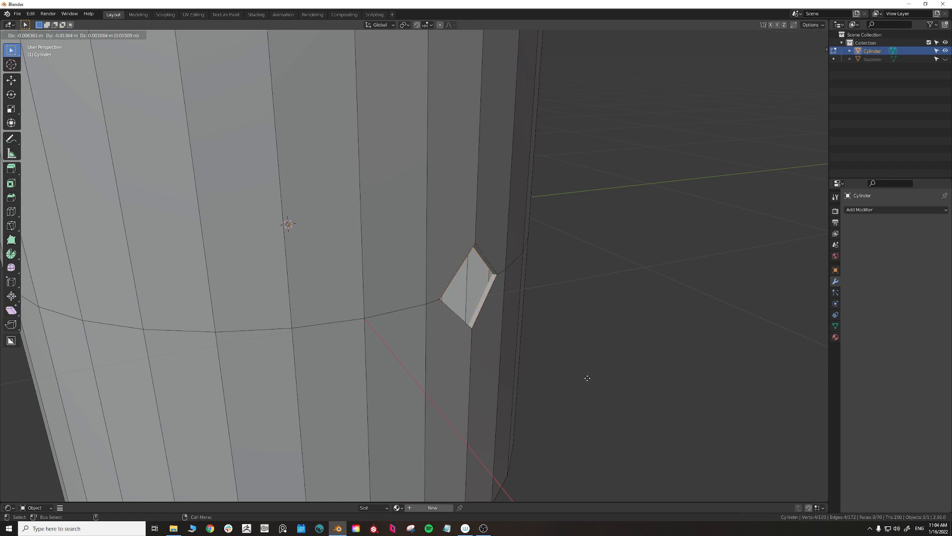
{"action": "left_click", "coordinate": [558, 367]}
{"action": "middle_click_drag", "start_coordinate": [558, 367], "coordinate": [606, 363]}
{"action": "key", "text": "ctrl+z"}
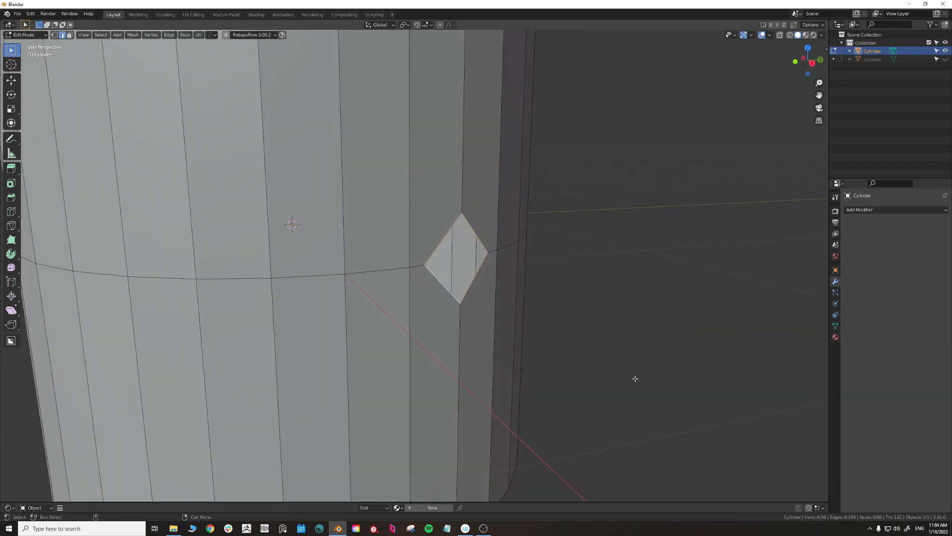
{"action": "middle_click_drag", "start_coordinate": [638, 382], "coordinate": [612, 379]}
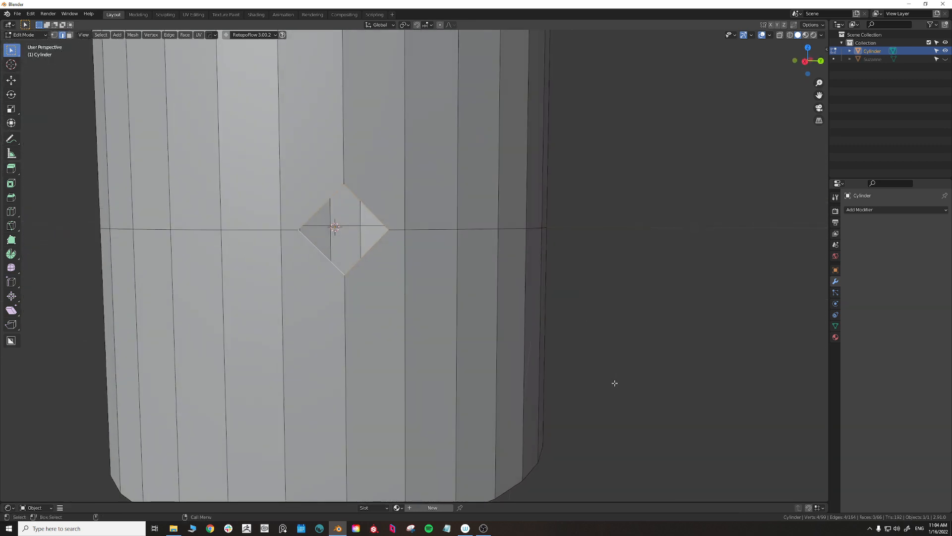
{"action": "key", "text": "e"}
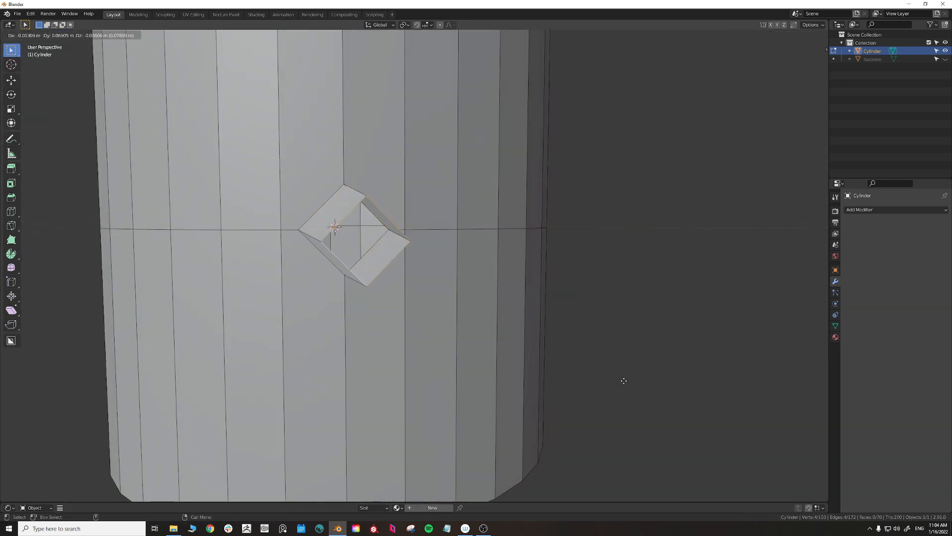
{"action": "right_click", "coordinate": [619, 377]}
{"action": "middle_click_drag", "start_coordinate": [614, 370], "coordinate": [657, 387]}
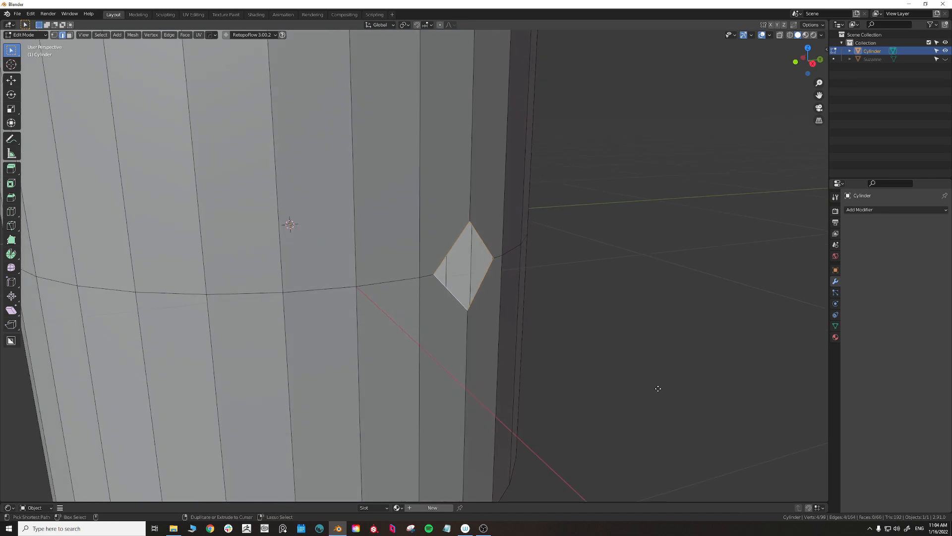
Step: Extrude the diamond hole's boundary edges into the cylinder and adjust their position to form recessed side walls
{"action": "key", "text": "g"}
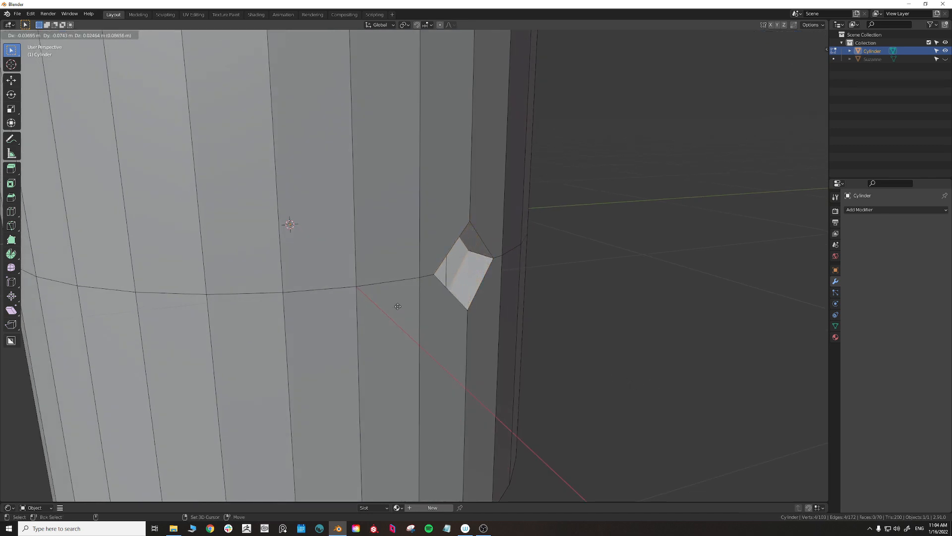
{"action": "key", "text": "Escape"}
{"action": "middle_click_drag", "start_coordinate": [703, 397], "coordinate": [644, 385]}
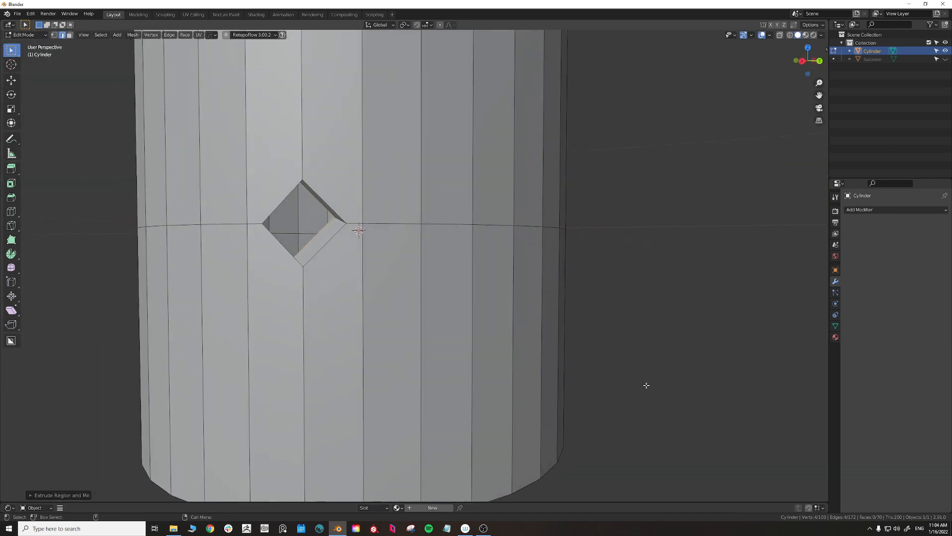
{"action": "key", "text": "g"}
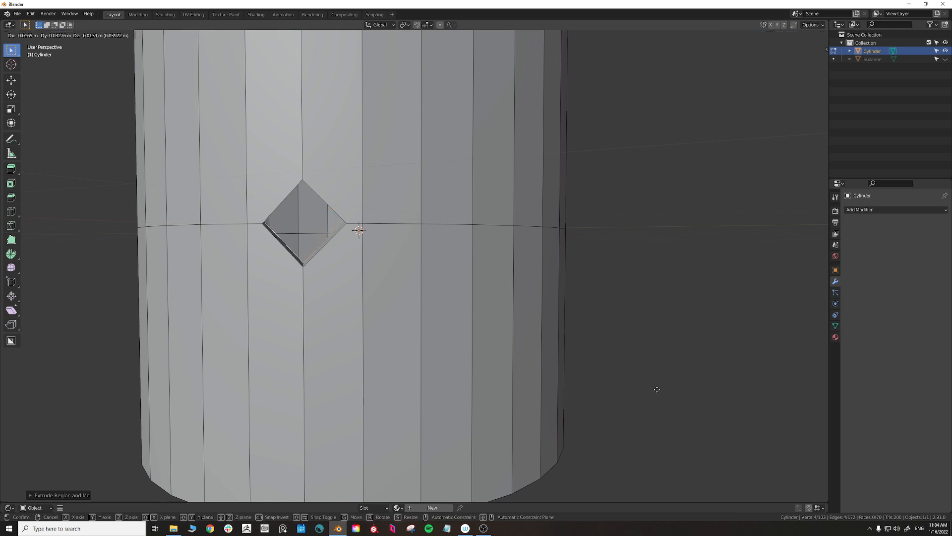
{"action": "left_click", "coordinate": [657, 392]}
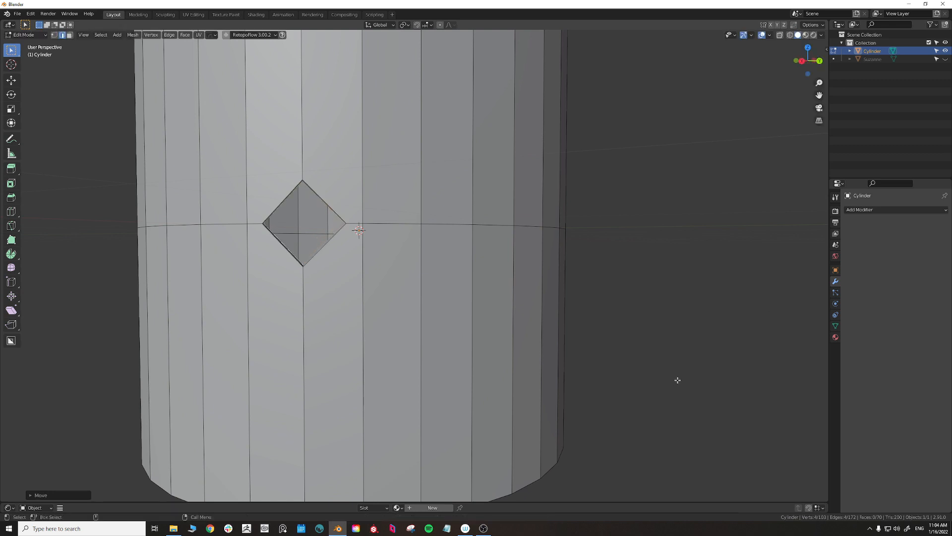
{"action": "mouse_move", "coordinate": [675, 380]}
{"action": "middle_mouse_down"}
{"action": "mouse_move", "coordinate": [688, 367]}
{"action": "mouse_move", "coordinate": [679, 383]}
{"action": "middle_mouse_up"}
{"action": "left_click", "coordinate": [688, 367]}
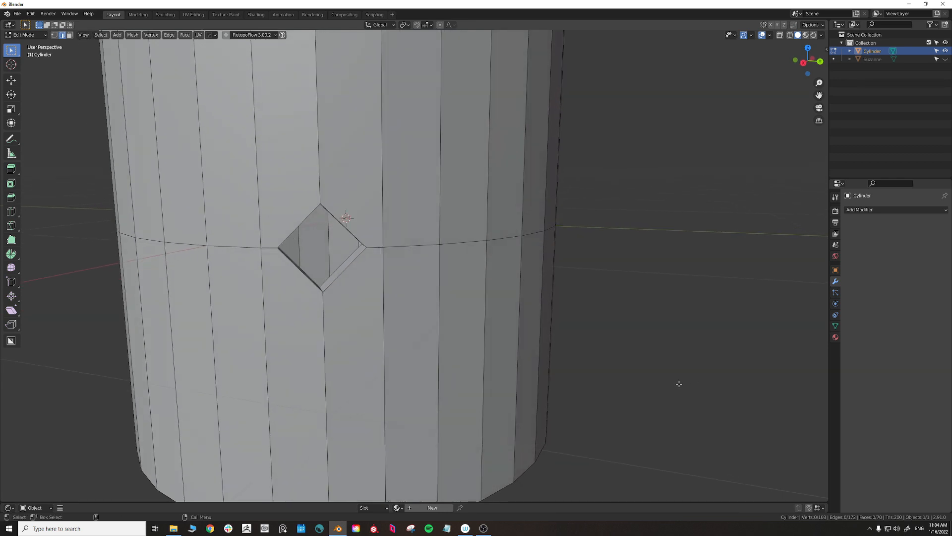
Step: Bridge two opposite inner edges of the recessed diamond hole with a face and switch to the Move tool
{"action": "middle_click_drag", "start_coordinate": [342, 267], "coordinate": [278, 218]}
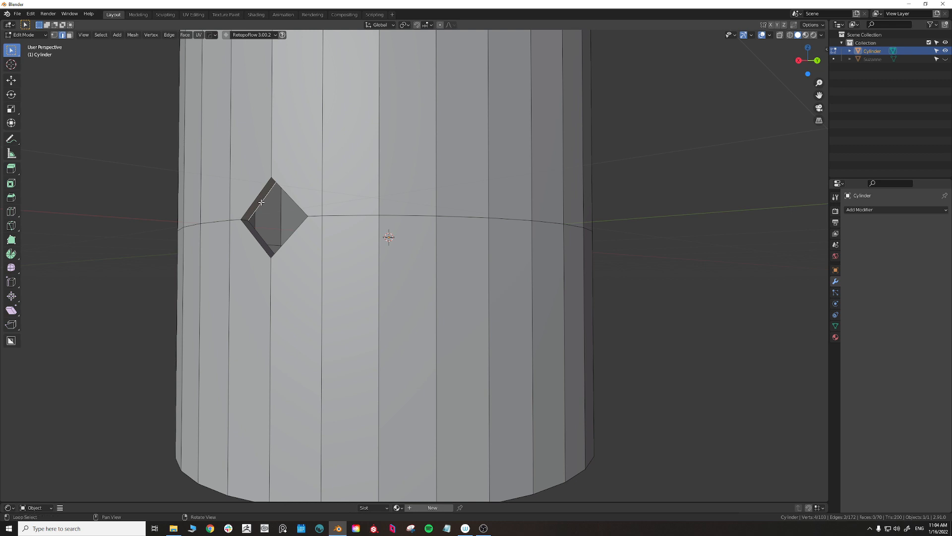
{"action": "key", "text": "ctrl+e"}
{"action": "middle_click_drag", "start_coordinate": [295, 244], "coordinate": [356, 270]}
{"action": "left_click", "coordinate": [368, 286]}
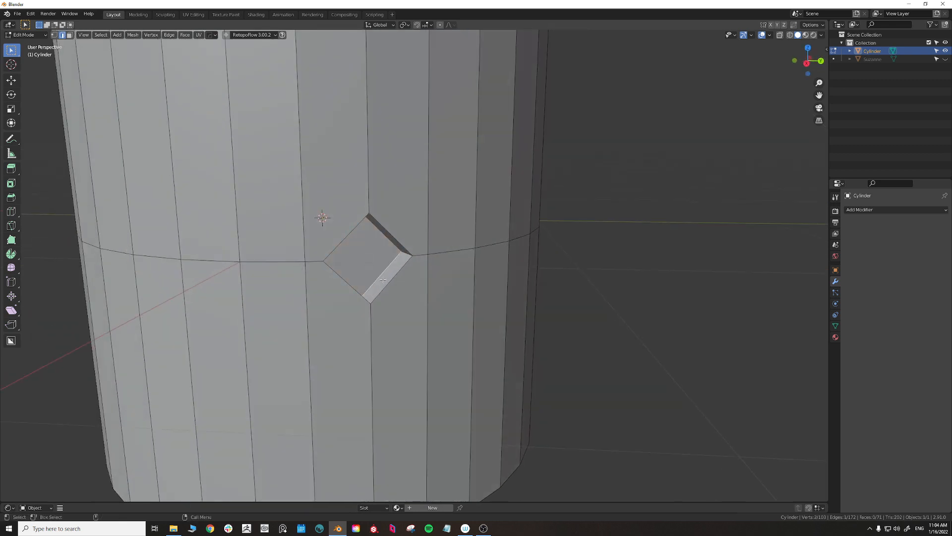
{"action": "key", "text": "shift+space"}
{"action": "key", "text": "g"}
{"action": "left_click", "coordinate": [655, 291]}
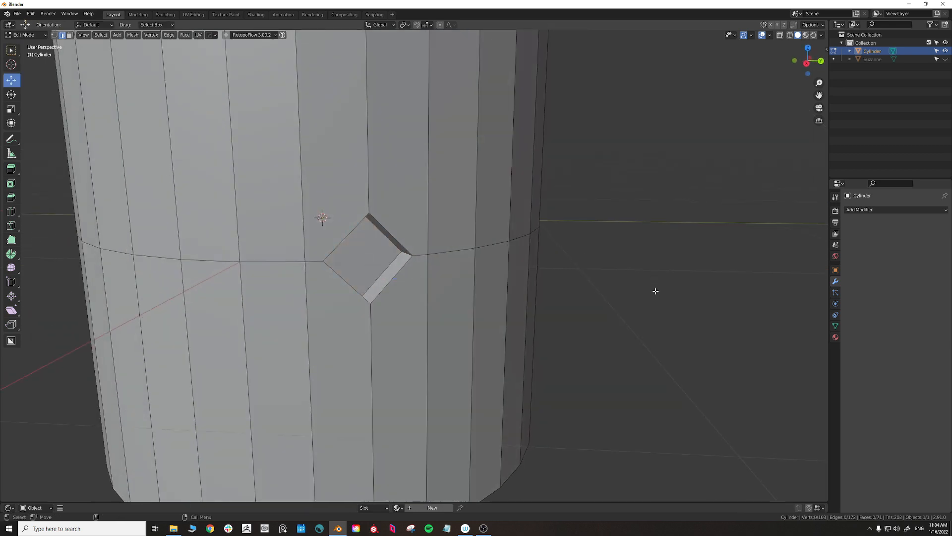
{"action": "scroll", "coordinate": [569, 342], "scroll_direction": "down", "scroll_amount": 4}
{"action": "middle_click_drag", "start_coordinate": [484, 290], "coordinate": [491, 337]}
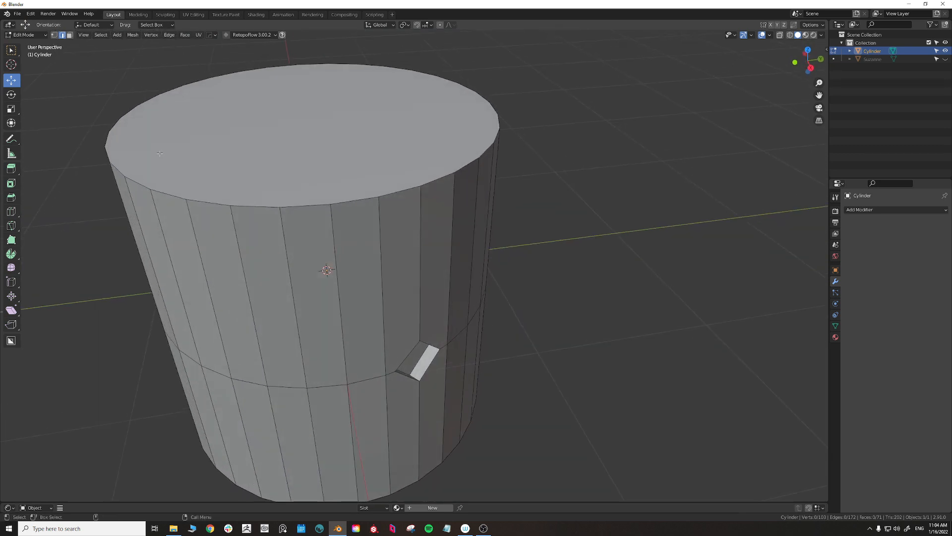
Step: Return to Object Mode and delete the cylinder
{"action": "left_click", "coordinate": [26, 35]}
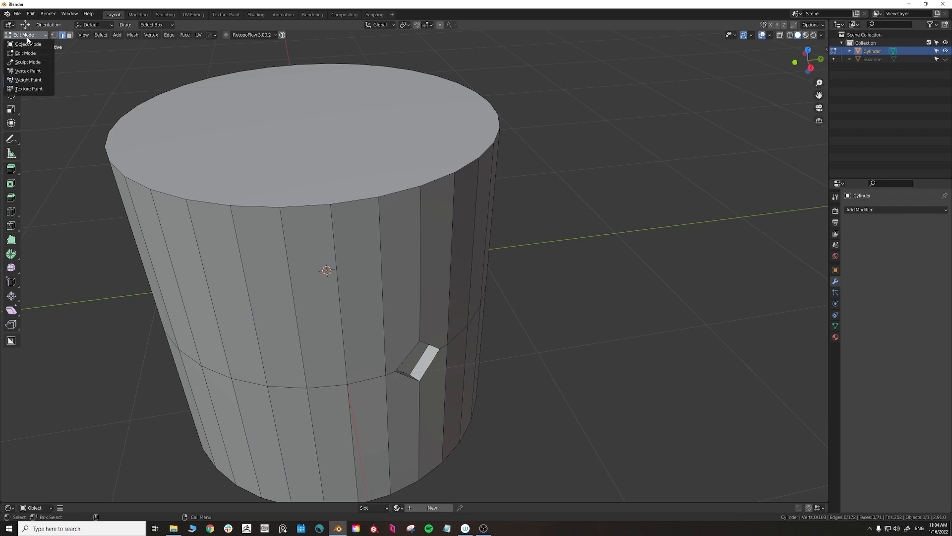
{"action": "left_click", "coordinate": [28, 42]}
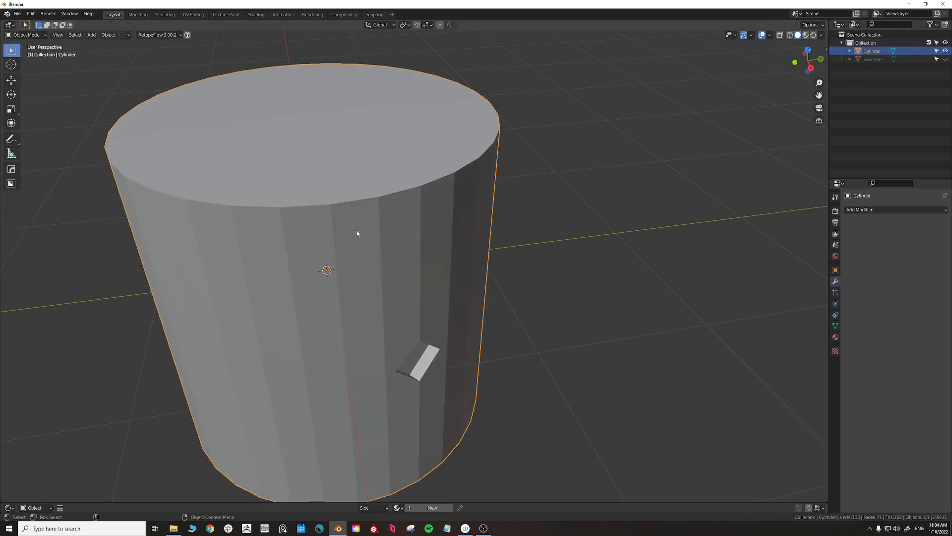
{"action": "key", "text": "Delete"}
{"action": "middle_click_drag", "start_coordinate": [374, 257], "coordinate": [457, 287], "text": "shift"}
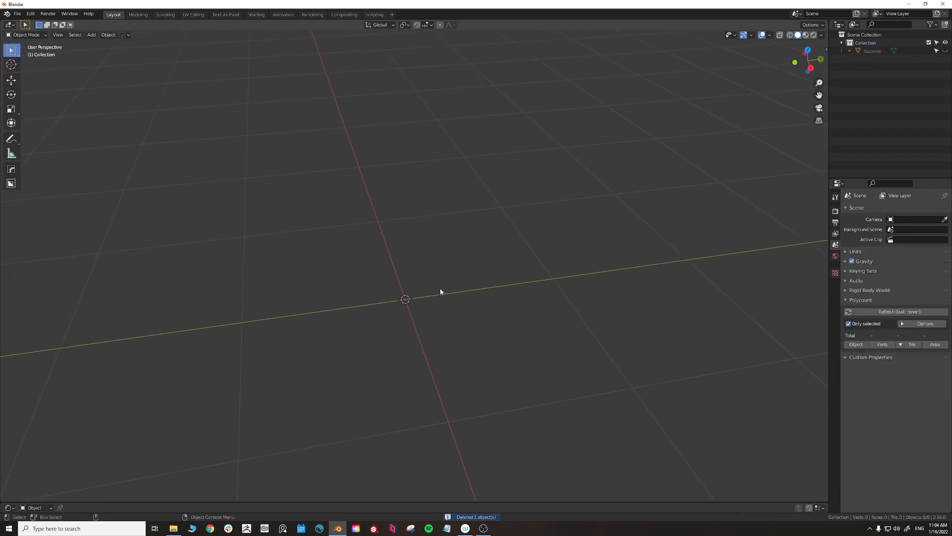
Step: Add a monkey mesh and enter Edit Mode on it with face selection active
{"action": "key", "text": "shift+a"}
{"action": "mouse_move", "coordinate": [422, 282]}
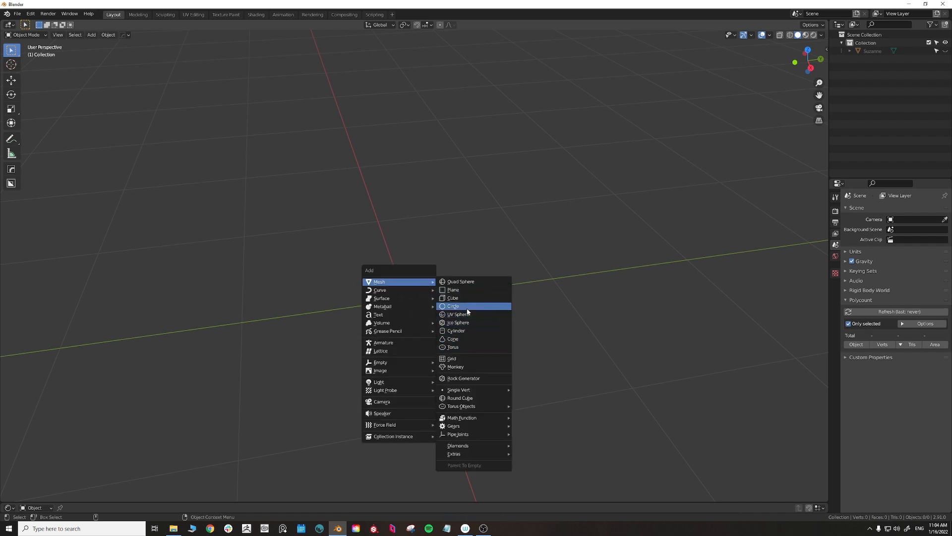
{"action": "left_click", "coordinate": [469, 367]}
{"action": "middle_click_drag", "start_coordinate": [334, 321], "coordinate": [388, 243]}
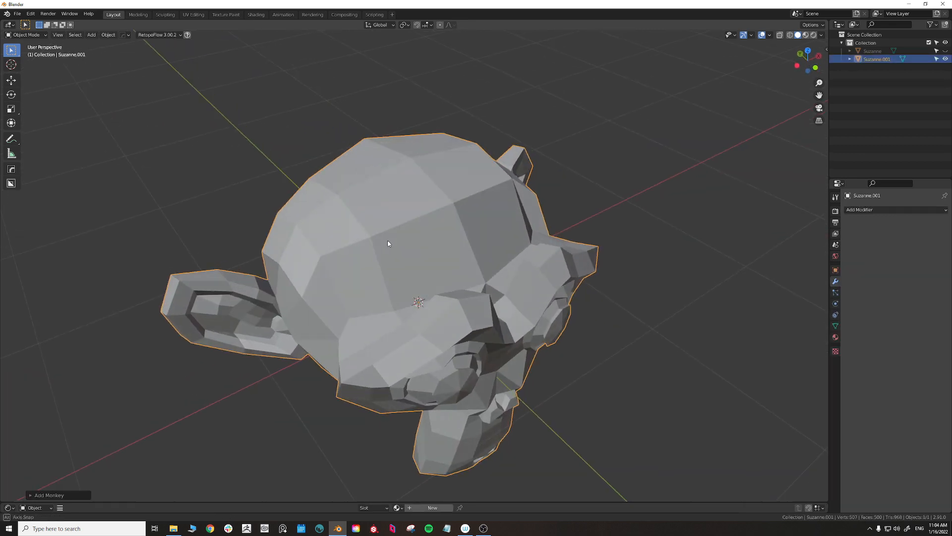
{"action": "left_click", "coordinate": [26, 35]}
{"action": "left_click", "coordinate": [35, 55]}
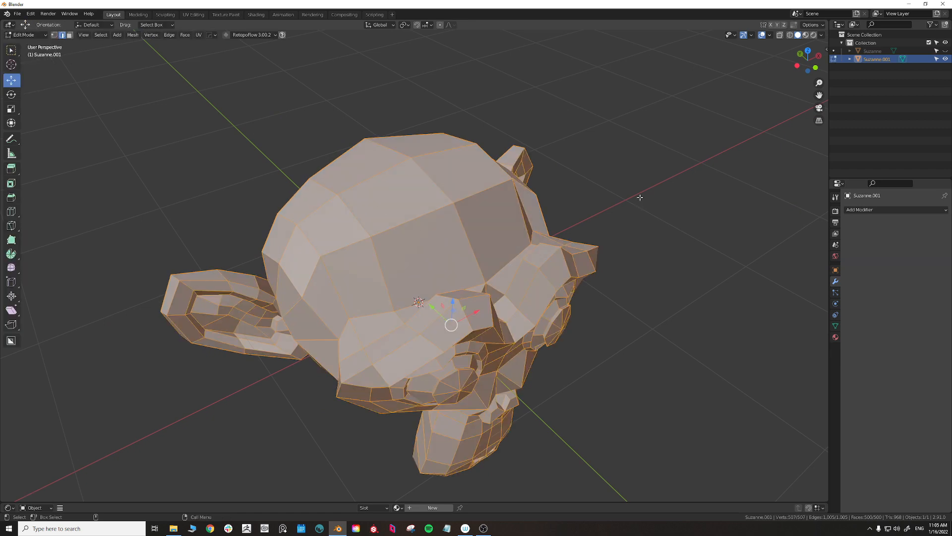
{"action": "left_click", "coordinate": [70, 34]}
Step: Select the 16 faces covering the crown of the monkey's head, from the forehead around both sides and the back
{"action": "left_click", "coordinate": [426, 257]}
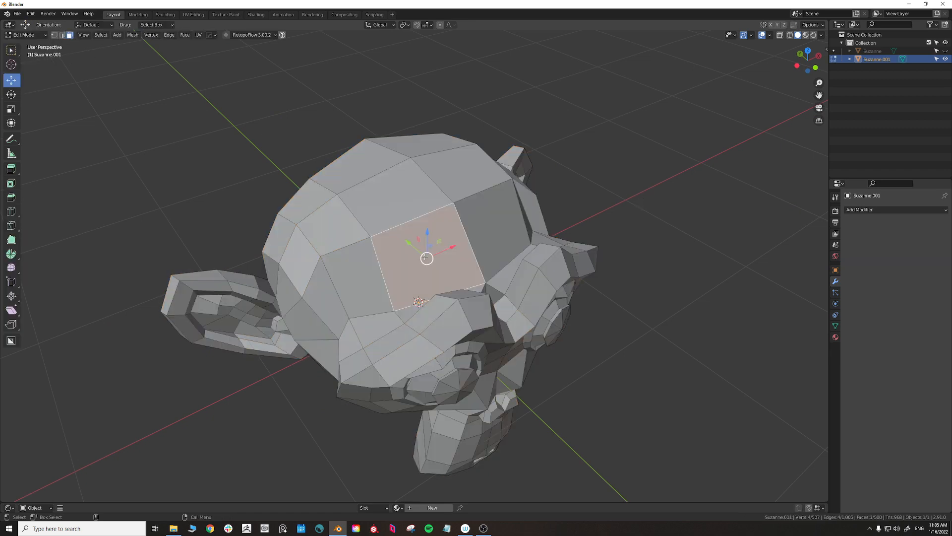
{"action": "left_click", "coordinate": [518, 250], "text": "shift"}
{"action": "middle_click_drag", "start_coordinate": [518, 249], "coordinate": [397, 223]}
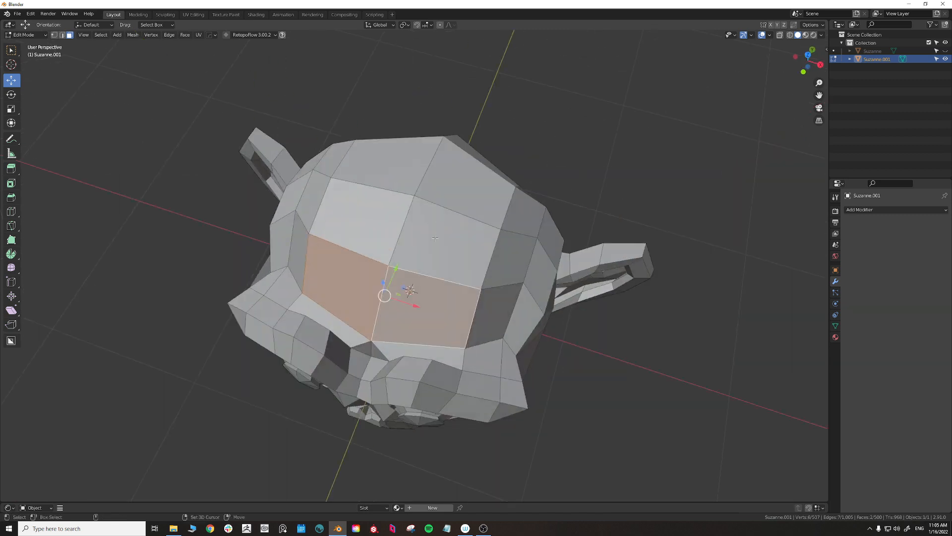
{"action": "left_click", "coordinate": [442, 238], "text": "shift"}
{"action": "left_click", "coordinate": [375, 217], "text": "shift"}
{"action": "middle_click_drag", "start_coordinate": [514, 241], "coordinate": [369, 210]}
{"action": "left_click", "coordinate": [416, 243], "text": "shift"}
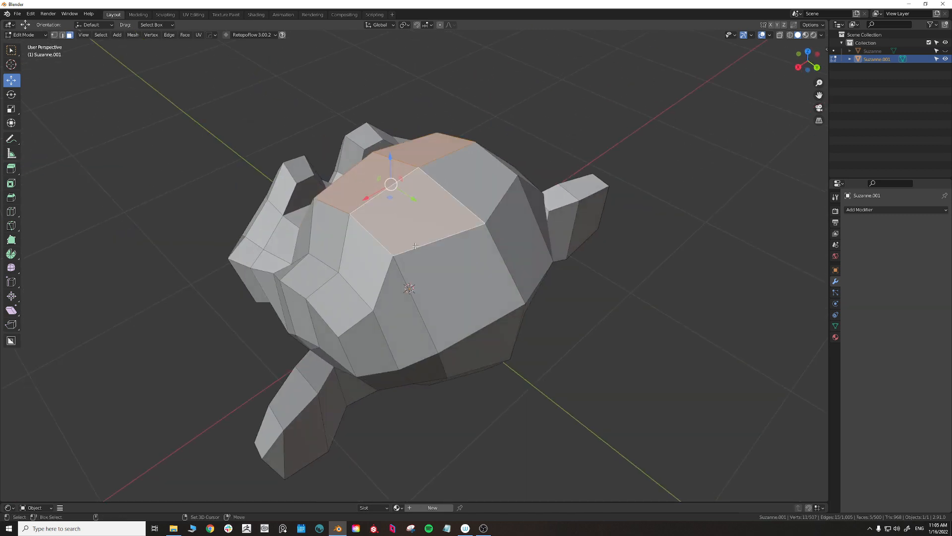
{"action": "left_click", "coordinate": [481, 284], "text": "shift"}
{"action": "left_click", "coordinate": [527, 256], "text": "shift"}
{"action": "middle_click_drag", "start_coordinate": [527, 256], "coordinate": [454, 250]}
{"action": "left_click", "coordinate": [429, 234], "text": "shift"}
{"action": "left_click", "coordinate": [454, 250], "text": "shift"}
{"action": "left_click", "coordinate": [401, 240], "text": "shift"}
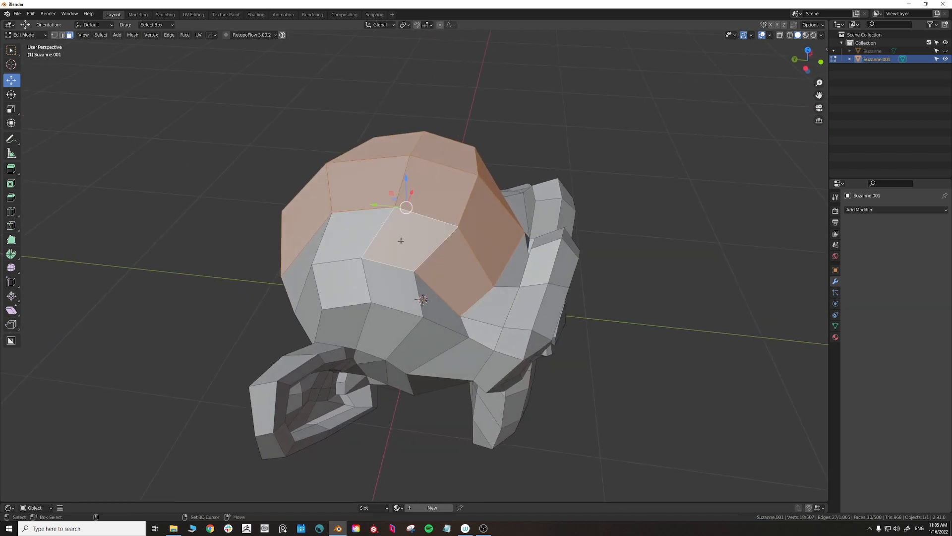
{"action": "left_click", "coordinate": [353, 235], "text": "shift"}
{"action": "middle_click_drag", "start_coordinate": [303, 243], "coordinate": [358, 231]}
{"action": "left_click", "coordinate": [439, 268], "text": "shift"}
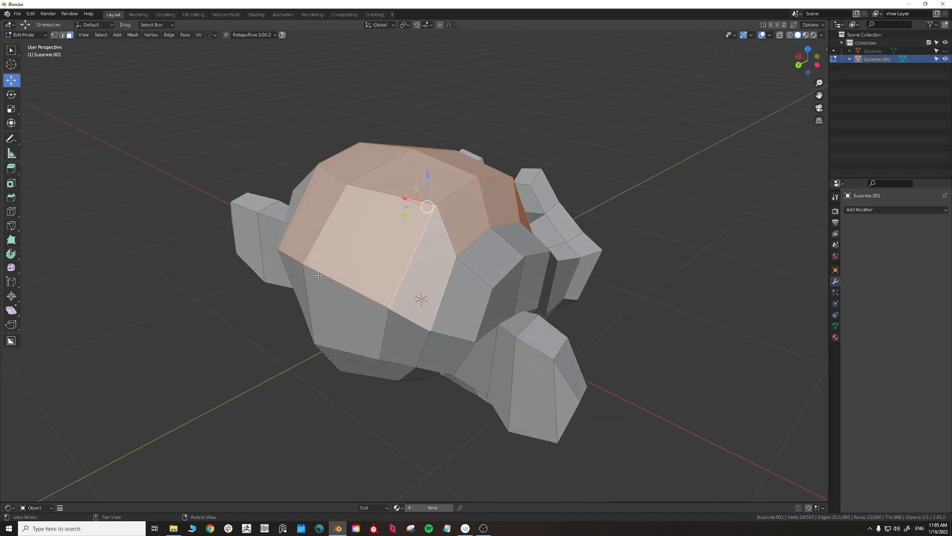
{"action": "middle_click_drag", "start_coordinate": [339, 270], "coordinate": [440, 287]}
{"action": "left_click", "coordinate": [489, 298], "text": "shift"}
{"action": "left_click", "coordinate": [431, 250], "text": "shift"}
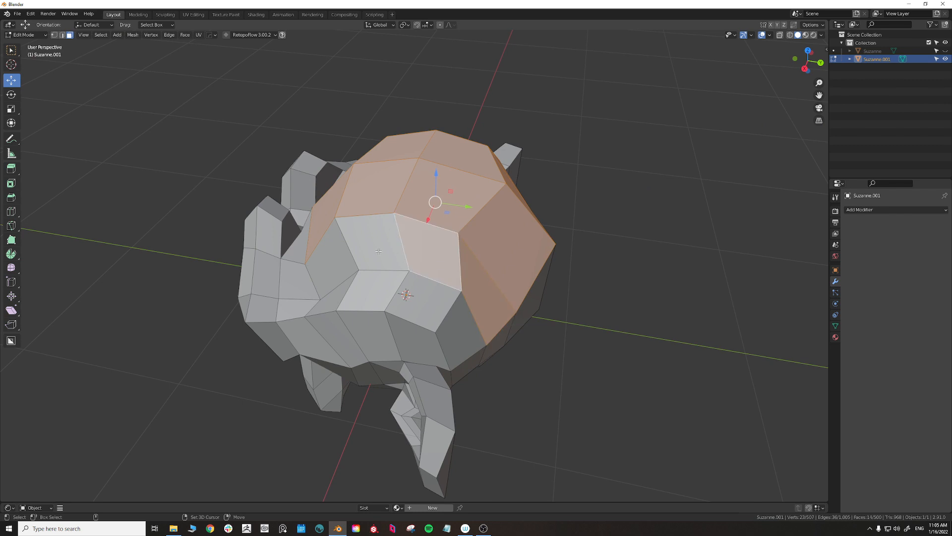
{"action": "left_click", "coordinate": [342, 253], "text": "shift"}
{"action": "left_click", "coordinate": [337, 255], "text": "shift"}
{"action": "middle_click_drag", "start_coordinate": [337, 255], "coordinate": [496, 238]}
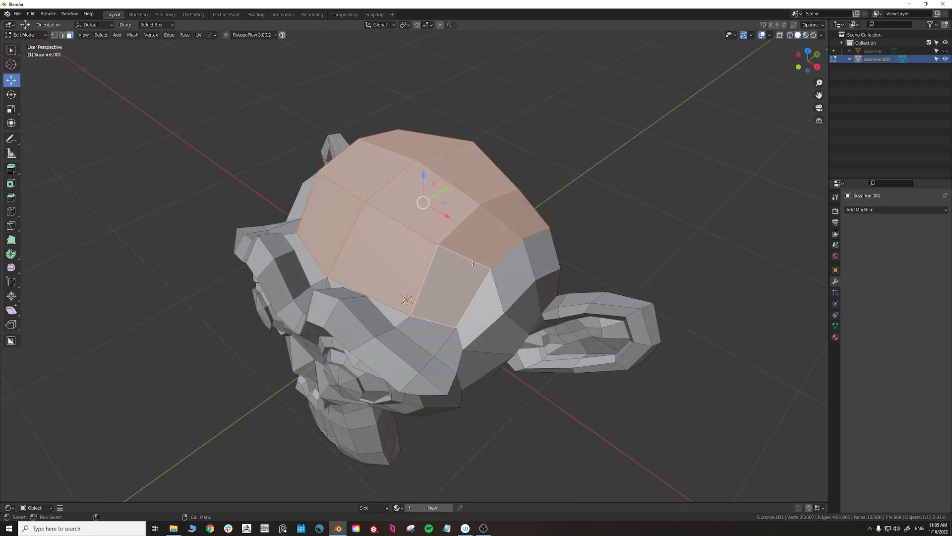
Step: Duplicate the selected crown faces in place, separate them into their own object, and return to Object Mode
{"action": "key", "text": "e"}
{"action": "right_click", "coordinate": [515, 204]}
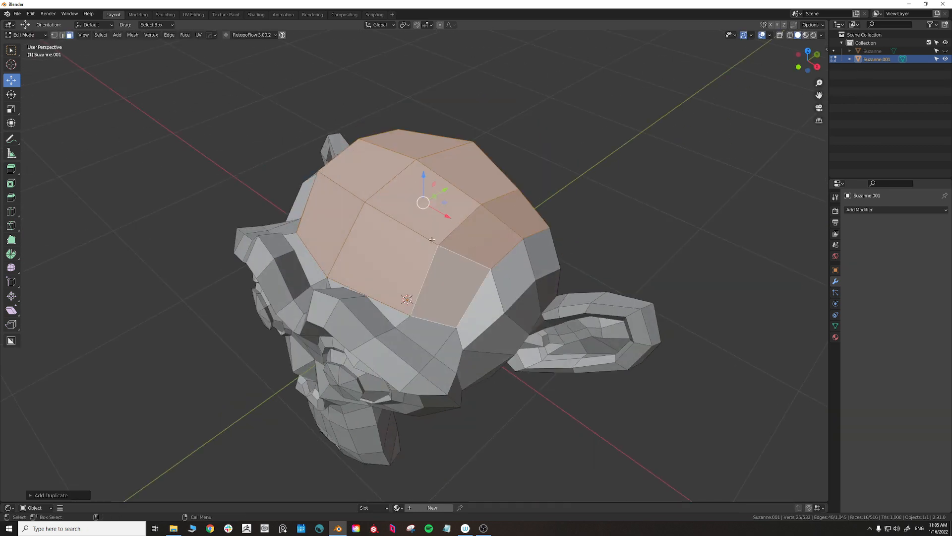
{"action": "key", "text": "p"}
{"action": "left_click", "coordinate": [501, 234]}
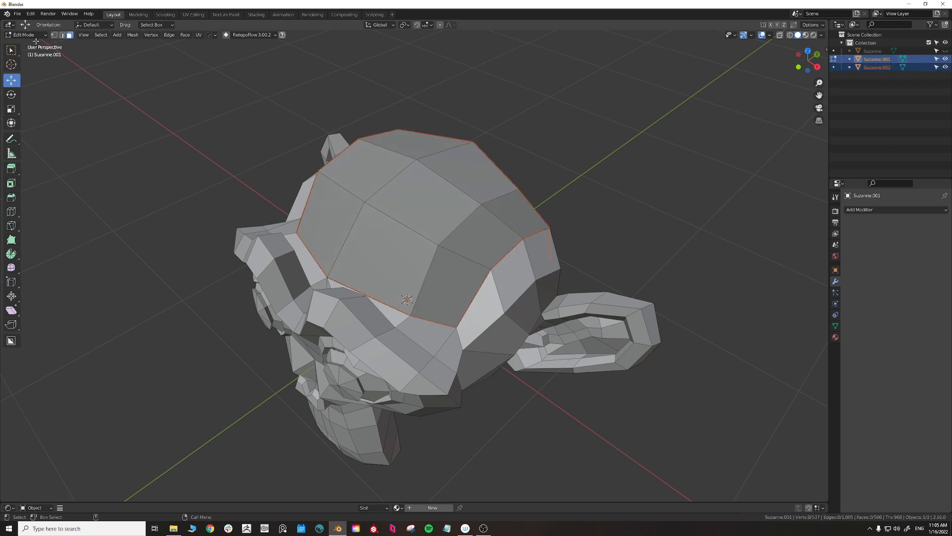
{"action": "left_click", "coordinate": [27, 35]}
{"action": "left_click", "coordinate": [25, 46]}
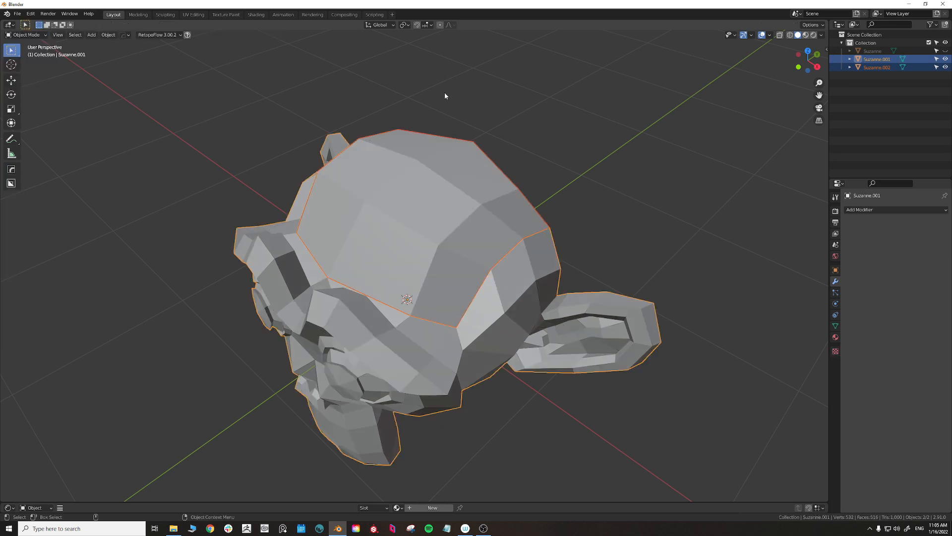
Step: Make the separated crown piece the only selected object and select all its faces in Edit Mode
{"action": "left_click", "coordinate": [864, 68]}
{"action": "middle_click_drag", "start_coordinate": [567, 133], "coordinate": [566, 155]}
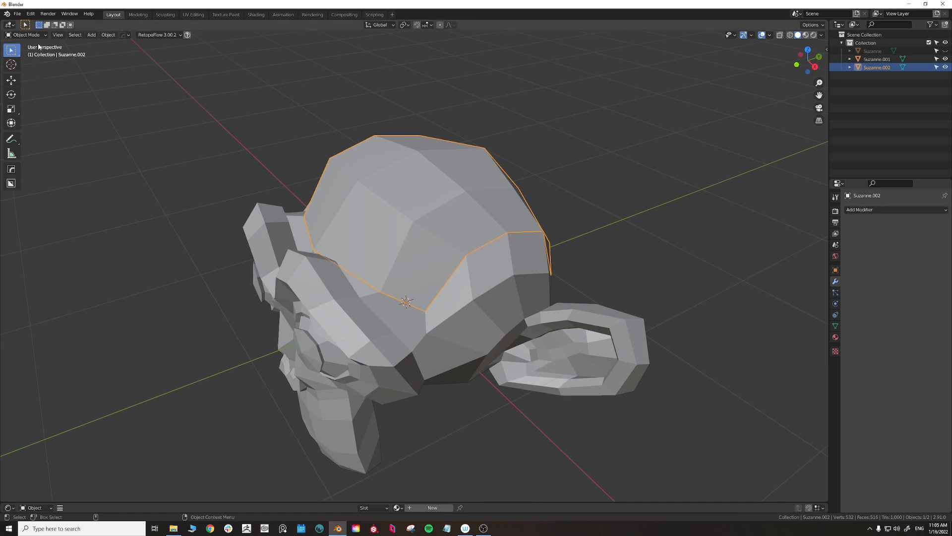
{"action": "left_click", "coordinate": [27, 35]}
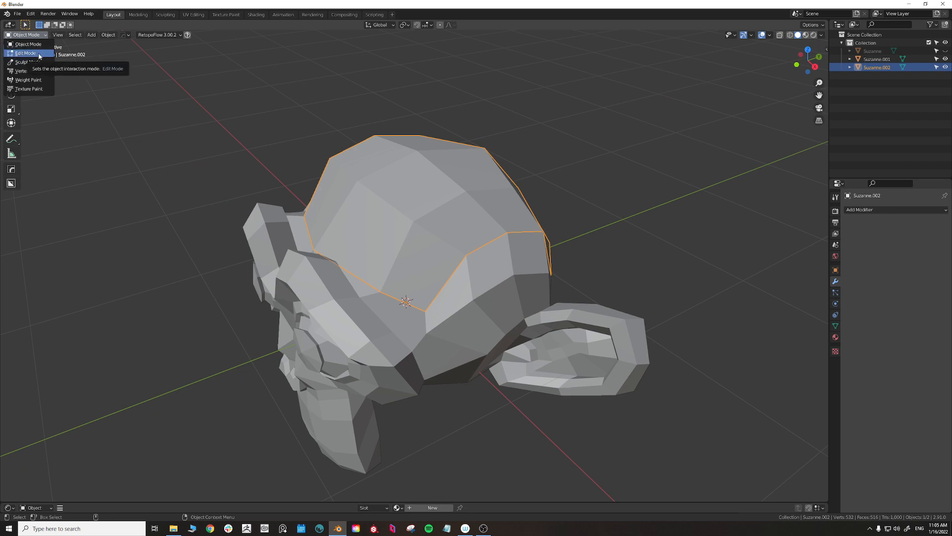
{"action": "left_click", "coordinate": [40, 53]}
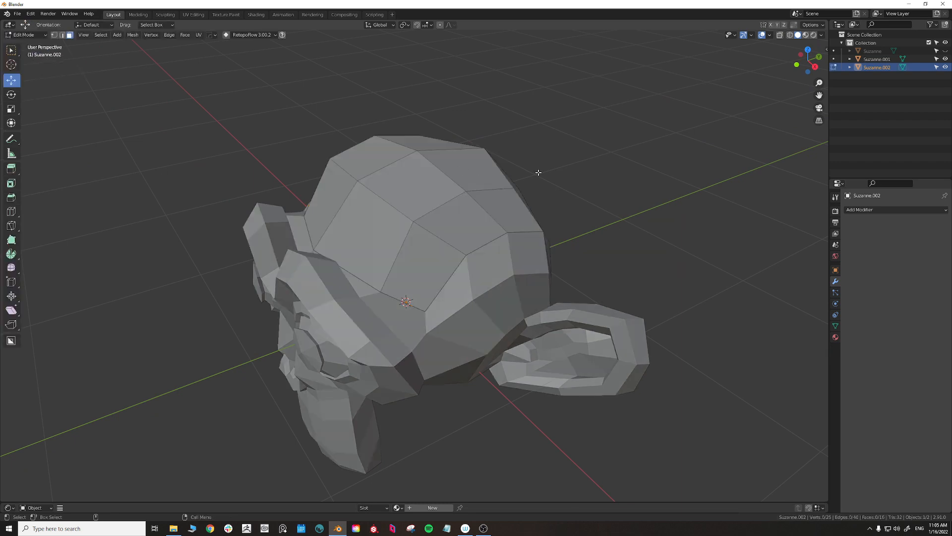
{"action": "key", "text": "a"}
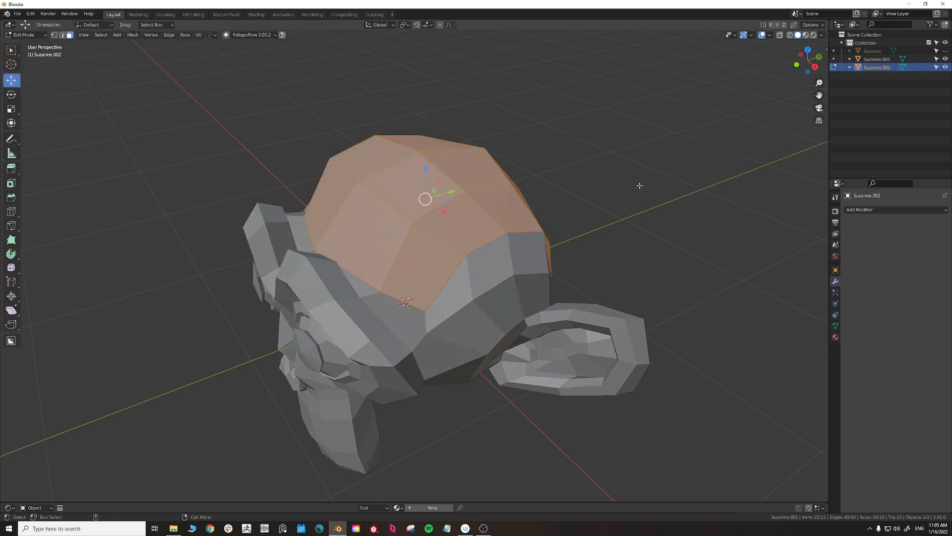
Step: Try to thicken the crown piece by extruding its faces as a region, and undo the extrusion
{"action": "middle_click_drag", "start_coordinate": [639, 185], "coordinate": [606, 170]}
{"action": "scroll", "coordinate": [638, 179], "scroll_direction": "down", "scroll_amount": 2}
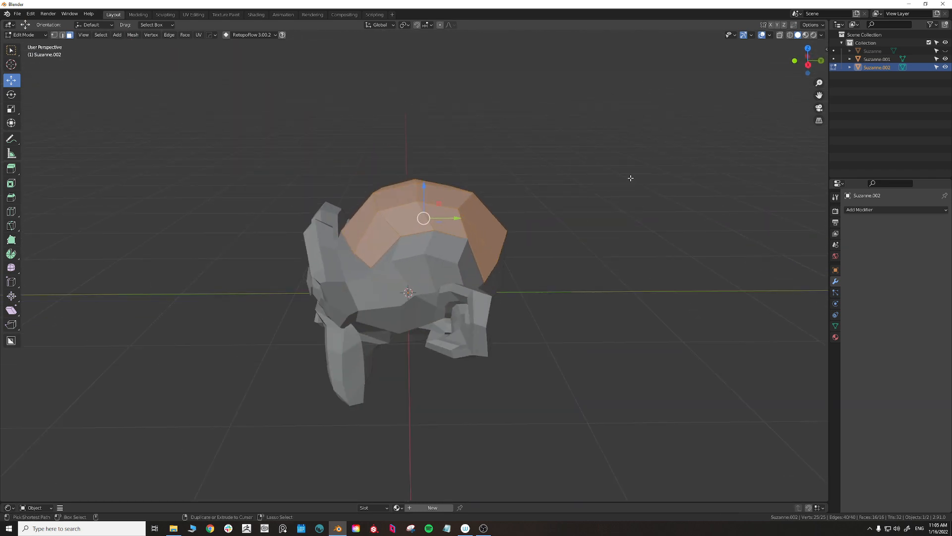
{"action": "key", "text": "e"}
{"action": "left_click", "coordinate": [660, 168]}
{"action": "middle_click_drag", "start_coordinate": [661, 169], "coordinate": [563, 149]}
{"action": "key", "text": "e"}
{"action": "left_click", "coordinate": [481, 153]}
{"action": "key", "text": "ctrl+z"}
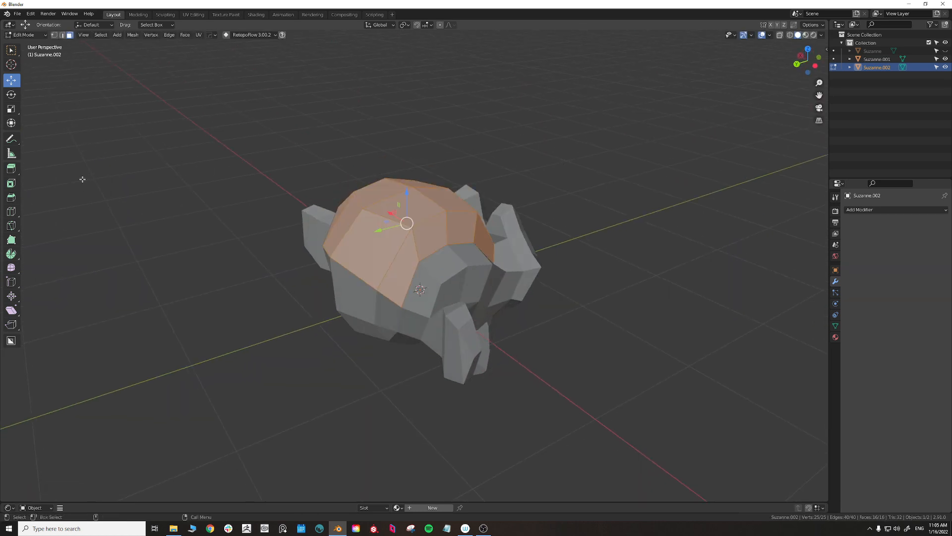
Step: Extrude all the crown piece's faces slightly outward with Extrude Along Normals to form a thick cap
{"action": "left_click_drag", "start_coordinate": [10, 168], "coordinate": [49, 195]}
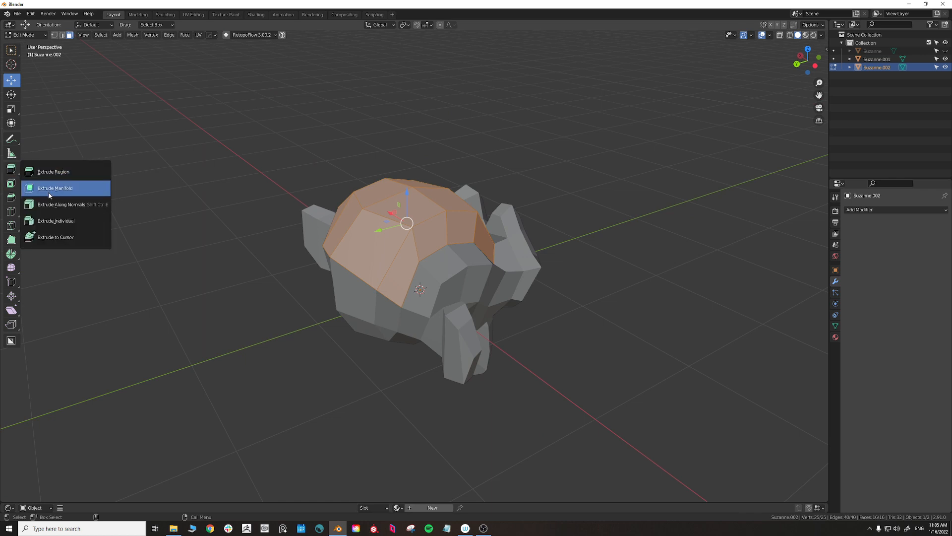
{"action": "left_click", "coordinate": [70, 207]}
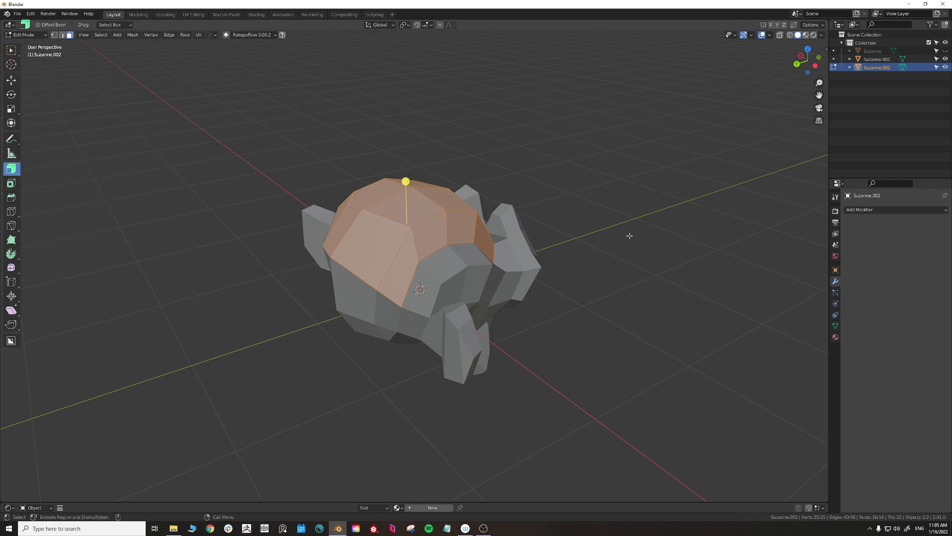
{"action": "middle_click_drag", "start_coordinate": [627, 233], "coordinate": [474, 183]}
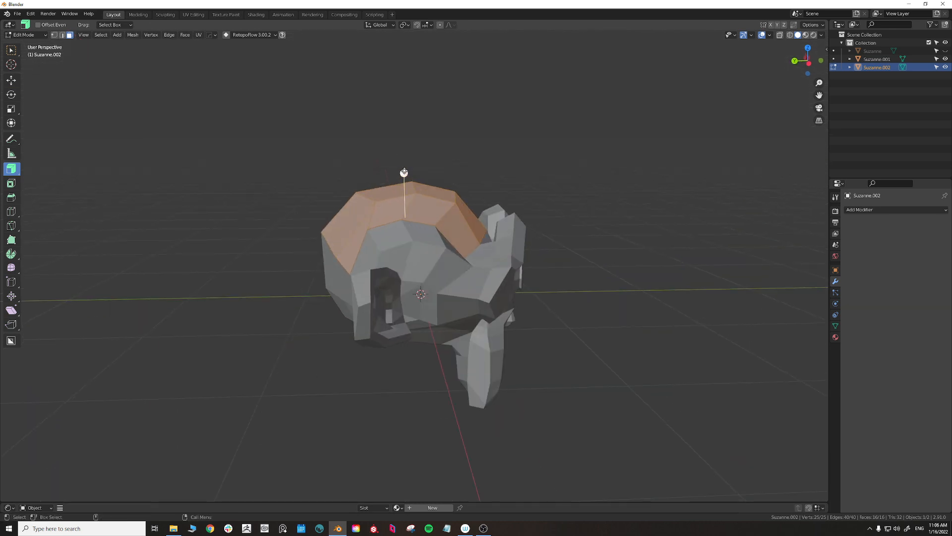
{"action": "left_click_drag", "start_coordinate": [404, 172], "coordinate": [404, 164]}
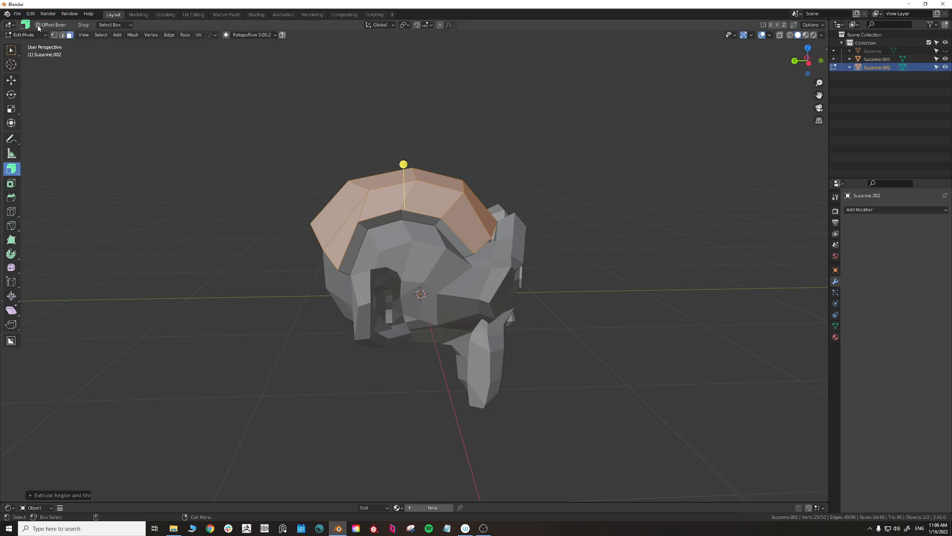
Step: Enable Offset Even for the extrude tool and return the cap to Object Mode
{"action": "middle_click_drag", "start_coordinate": [136, 64], "coordinate": [325, 126]}
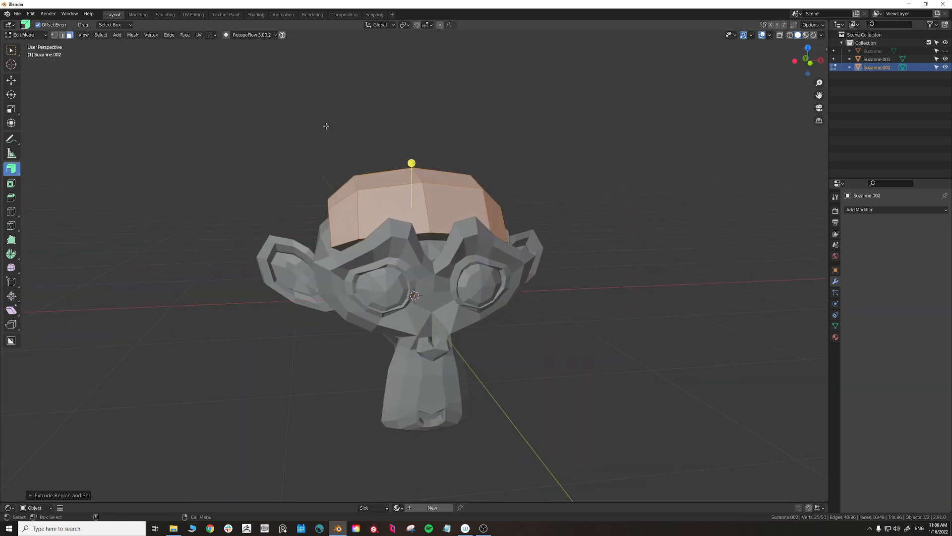
{"action": "left_click", "coordinate": [480, 145]}
{"action": "middle_click_drag", "start_coordinate": [442, 136], "coordinate": [515, 140]}
{"action": "key", "text": "Tab"}
{"action": "left_click", "coordinate": [501, 103]}
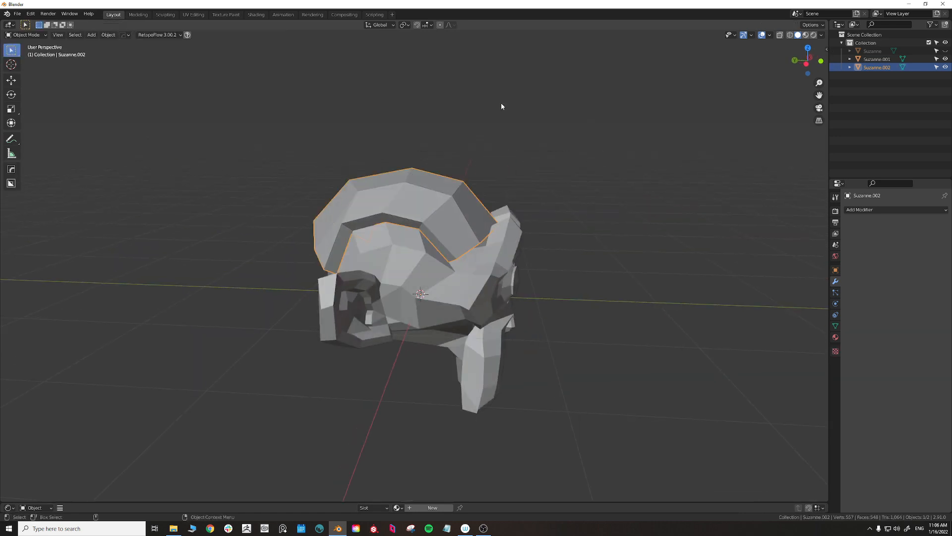
Step: Delete the thickened cap object and select the remaining monkey head
{"action": "middle_click_drag", "start_coordinate": [501, 106], "coordinate": [454, 183]}
{"action": "left_click", "coordinate": [429, 190]}
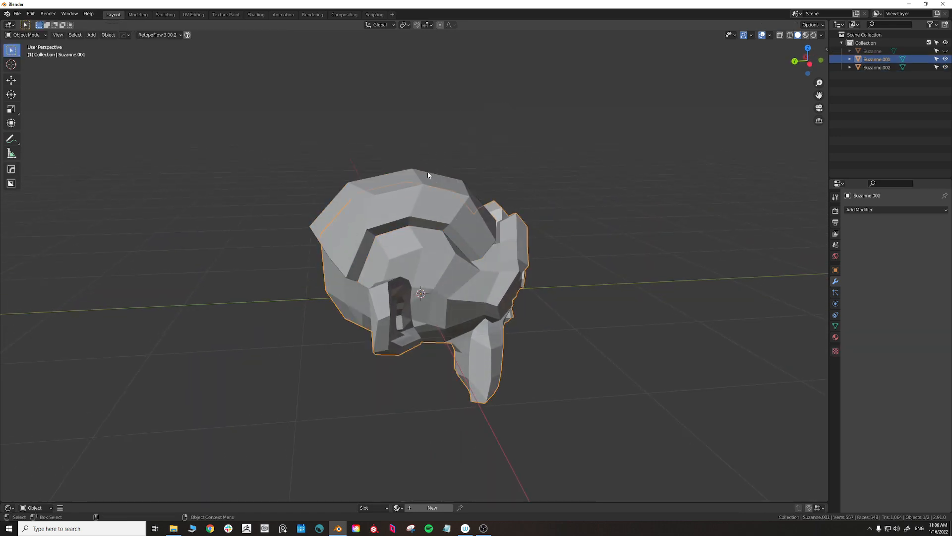
{"action": "key", "text": "Delete"}
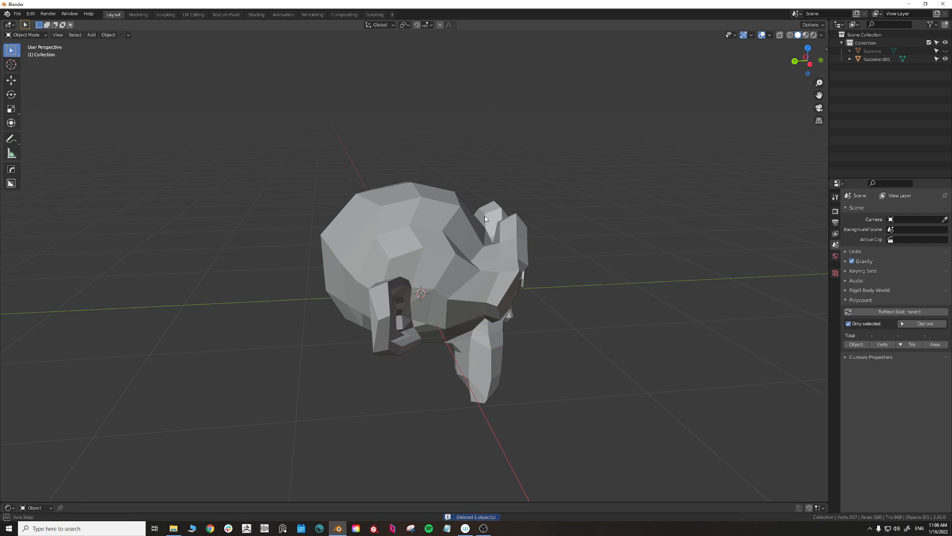
{"action": "middle_click_drag", "start_coordinate": [485, 219], "coordinate": [439, 206]}
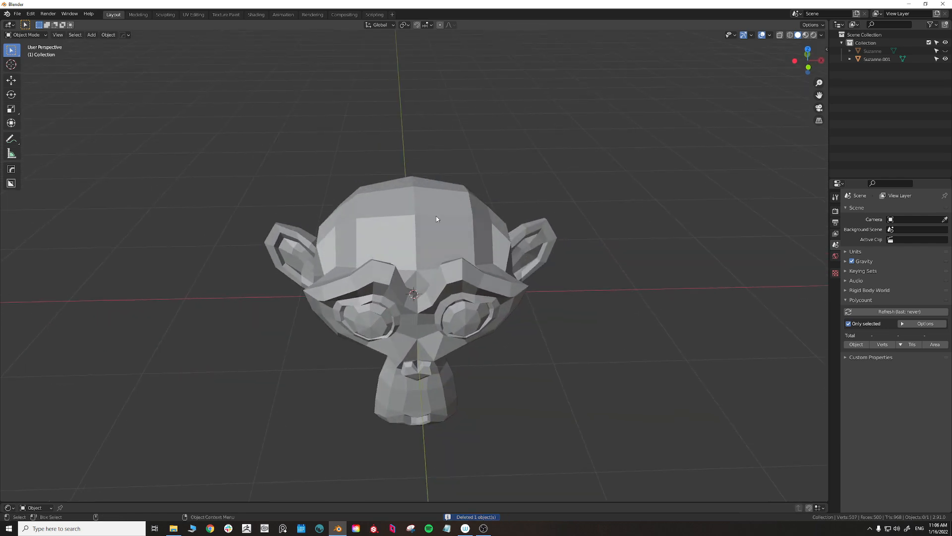
{"action": "left_click", "coordinate": [437, 219]}
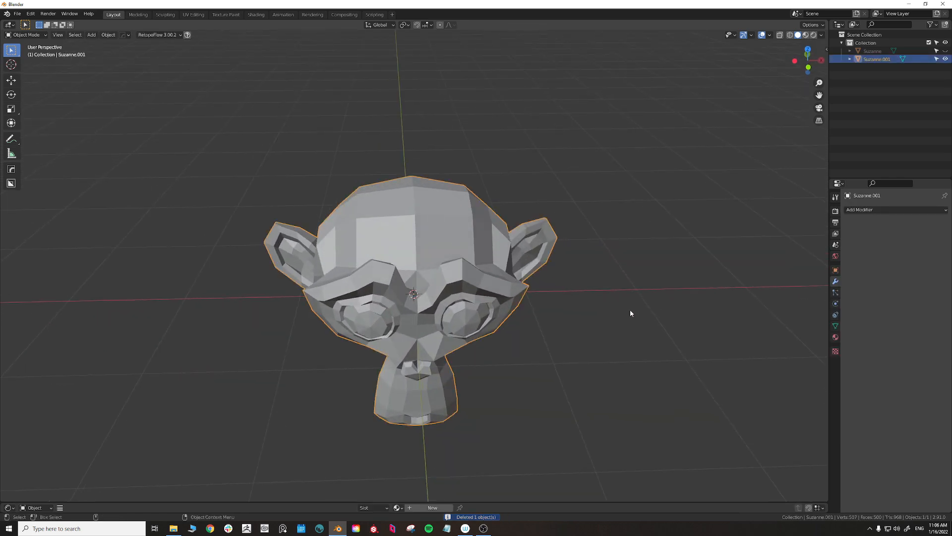
{"action": "middle_click_drag", "start_coordinate": [630, 311], "coordinate": [578, 307]}
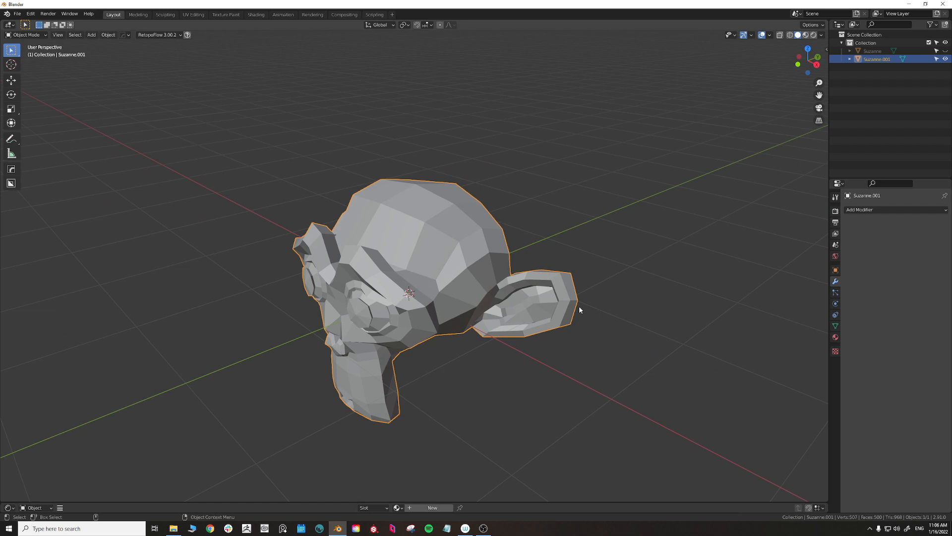